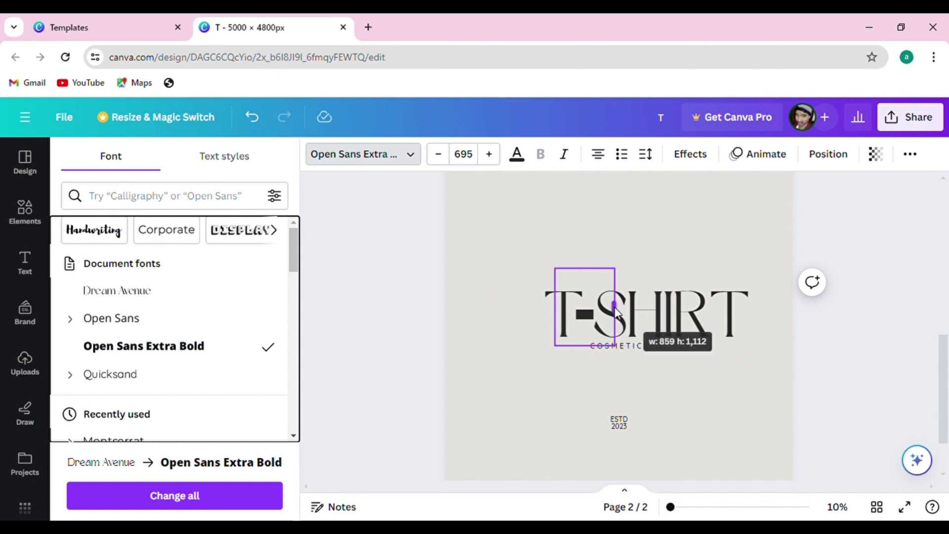
pyautogui.click(840, 241)
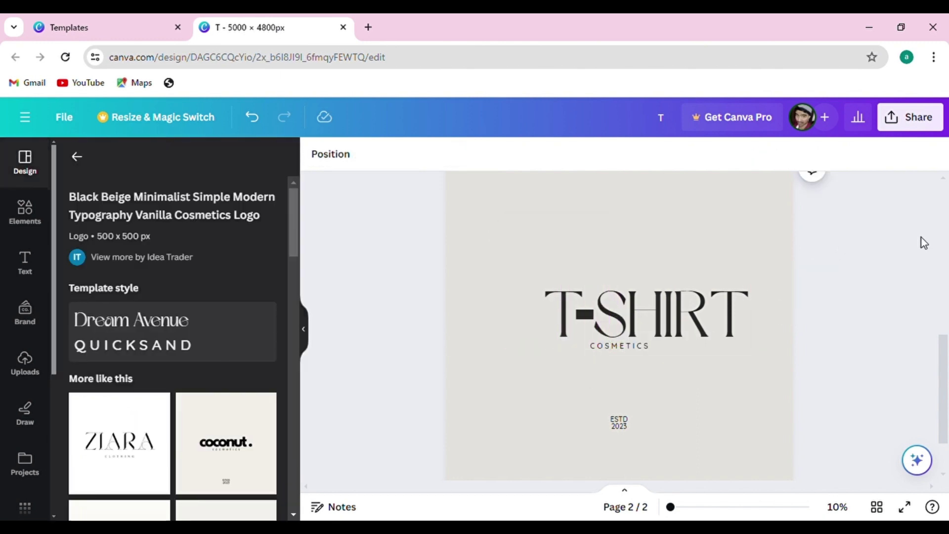
pyautogui.doubleClick(639, 347)
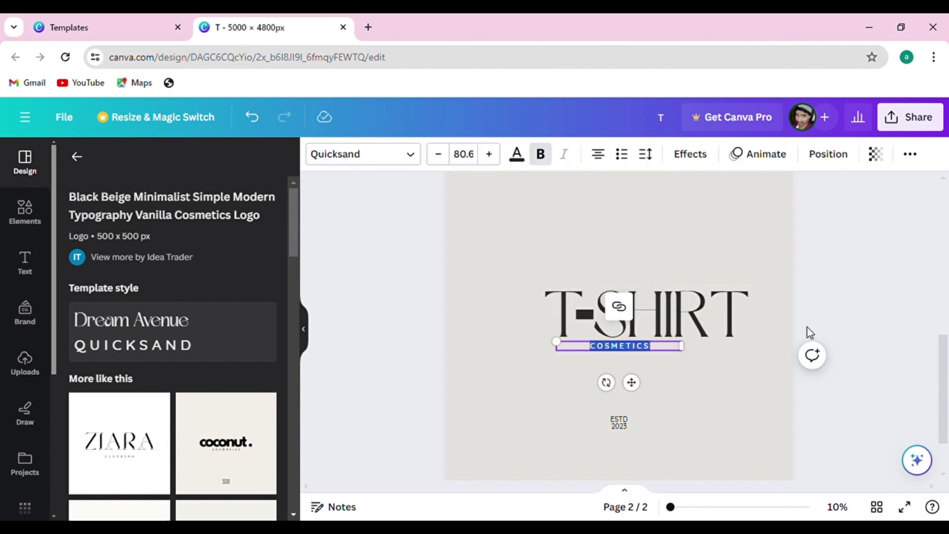
pyautogui.click(817, 296)
pyautogui.scroll(5, 816, 296)
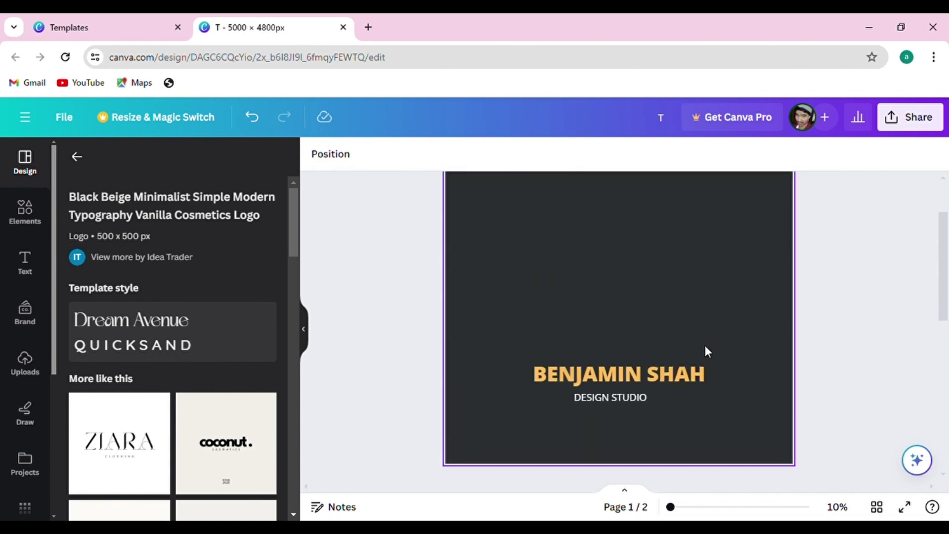
pyautogui.moveTo(413, 345); pyautogui.dragTo(698, 364)
pyautogui.scroll(-5, 698, 364)
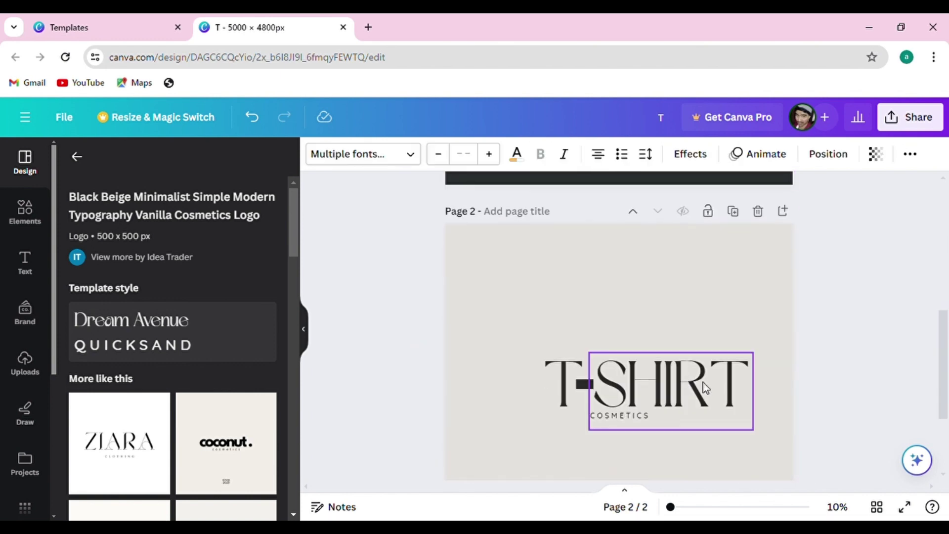
# Copy the T-SHIRT lettering, its hyphen and the COSMETICS line together from page 2.
pyautogui.click(832, 349)
pyautogui.moveTo(831, 345); pyautogui.dragTo(550, 438)
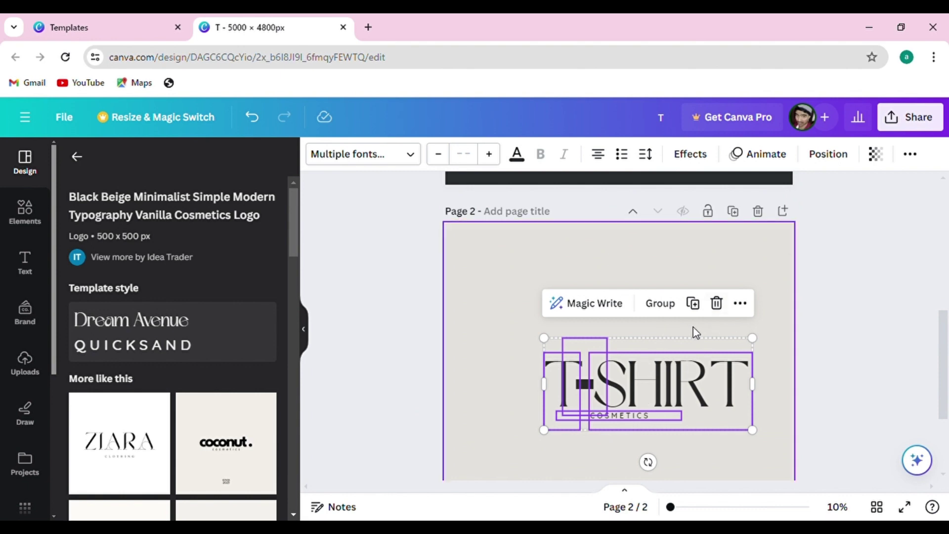
pyautogui.click(740, 304)
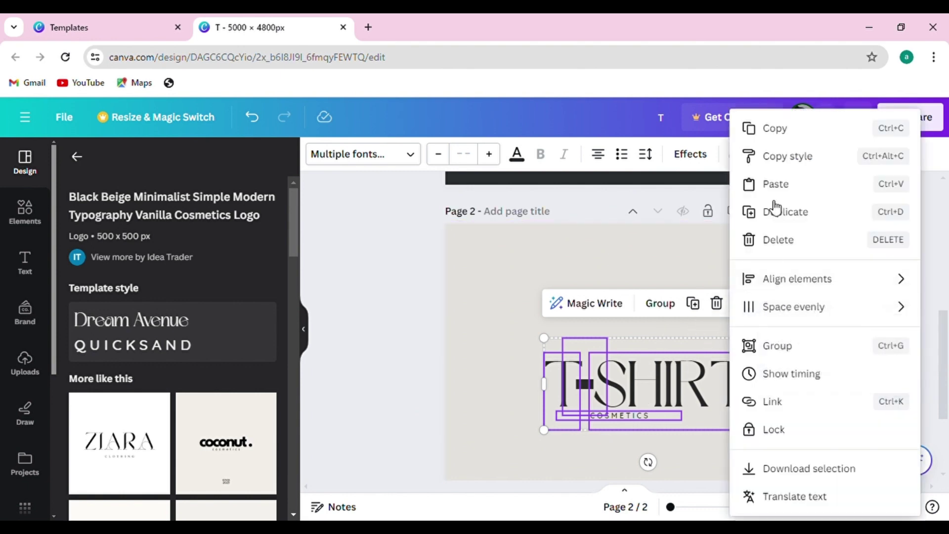
pyautogui.click(786, 139)
pyautogui.click(653, 324)
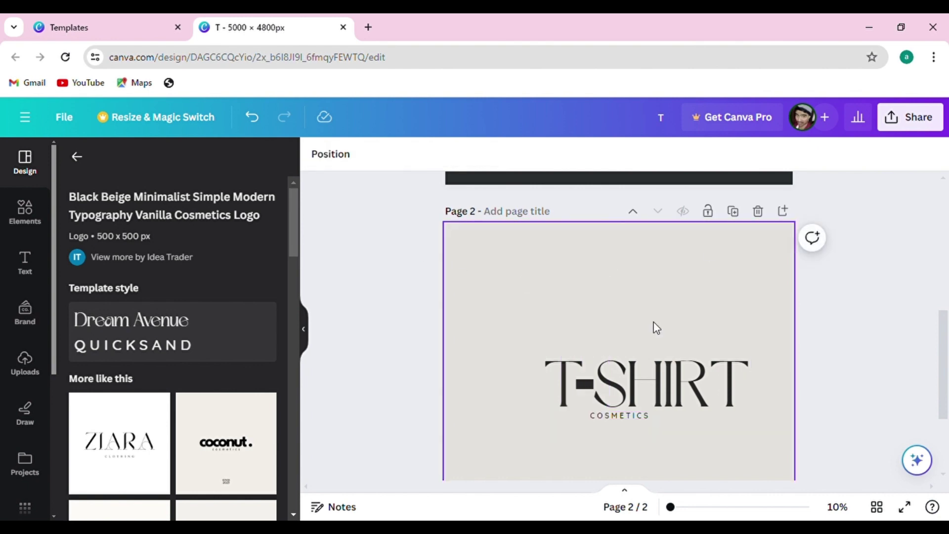
# Paste the copied T-SHIRT and COSMETICS text onto dark page 1 and position it above the orange name.
pyautogui.scroll(5, 654, 322)
pyautogui.scroll(1, 654, 323)
pyautogui.click(717, 272)
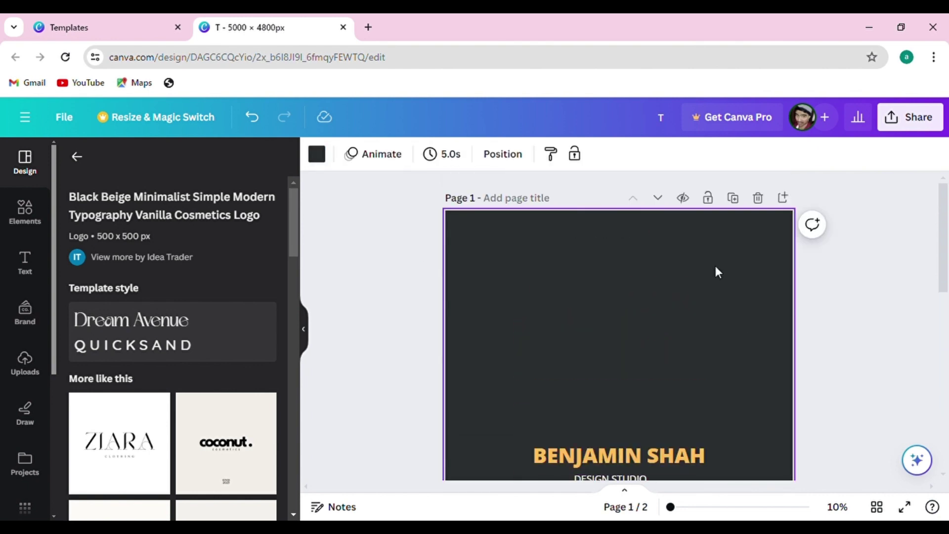
pyautogui.rightClick(716, 268)
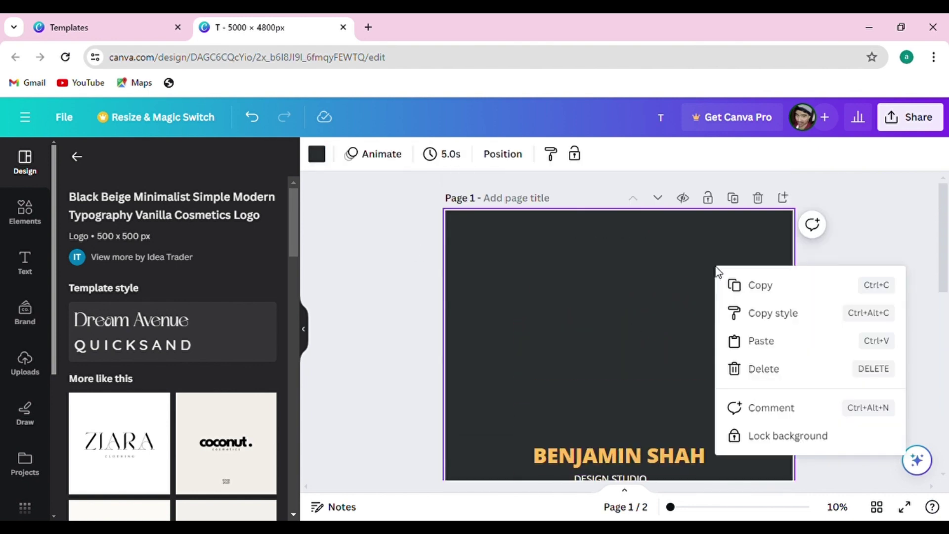
pyautogui.click(759, 341)
pyautogui.scroll(-3, 717, 326)
pyautogui.scroll(2, 674, 310)
pyautogui.click(348, 218)
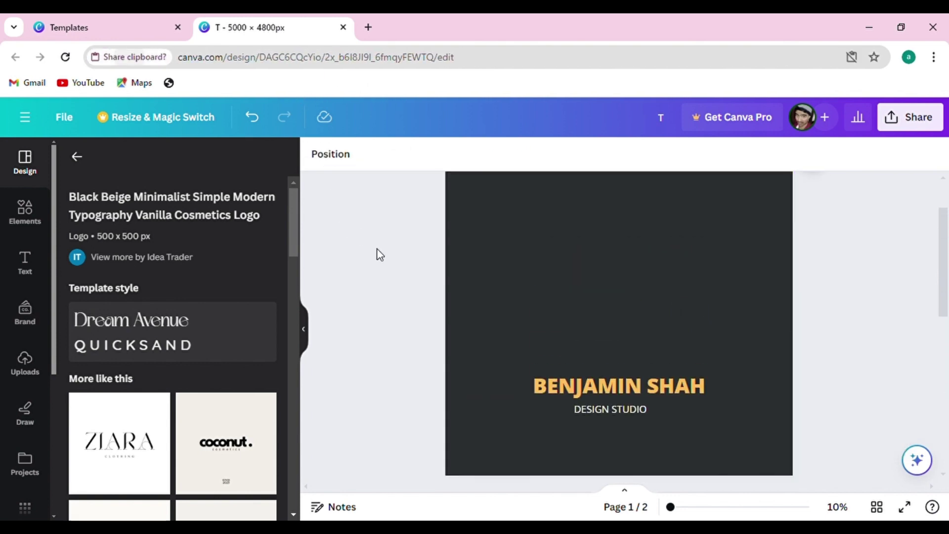
pyautogui.scroll(-2, 407, 241)
pyautogui.scroll(3, 418, 269)
pyautogui.moveTo(507, 299); pyautogui.dragTo(627, 384)
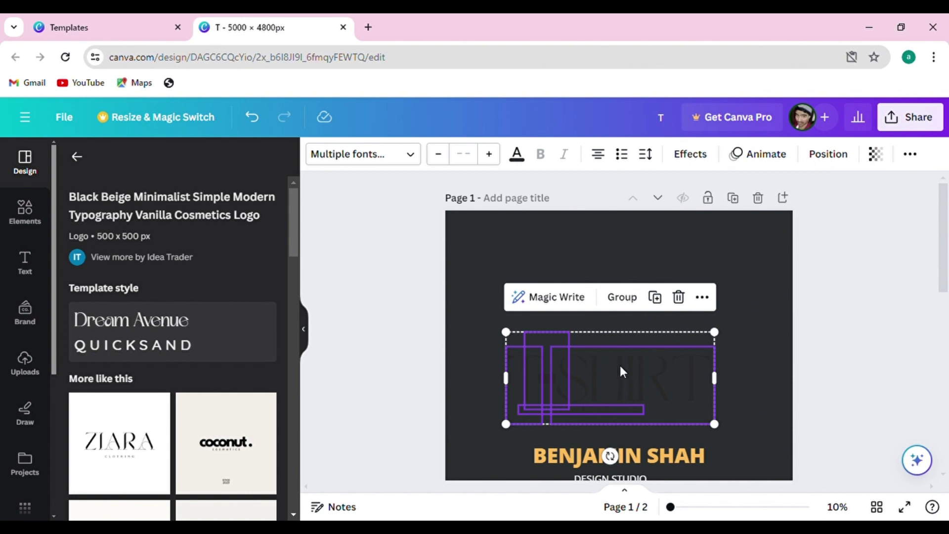
pyautogui.click(841, 295)
# Change the COSMETICS text on page 1 to white (#ffffff).
pyautogui.scroll(-2, 752, 296)
pyautogui.scroll(-2, 752, 292)
pyautogui.scroll(4, 622, 296)
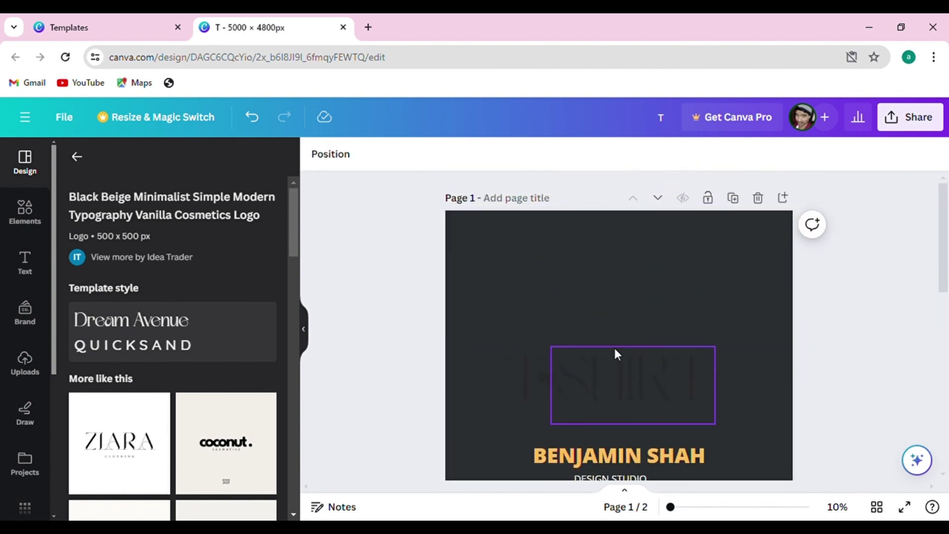
pyautogui.click(601, 413)
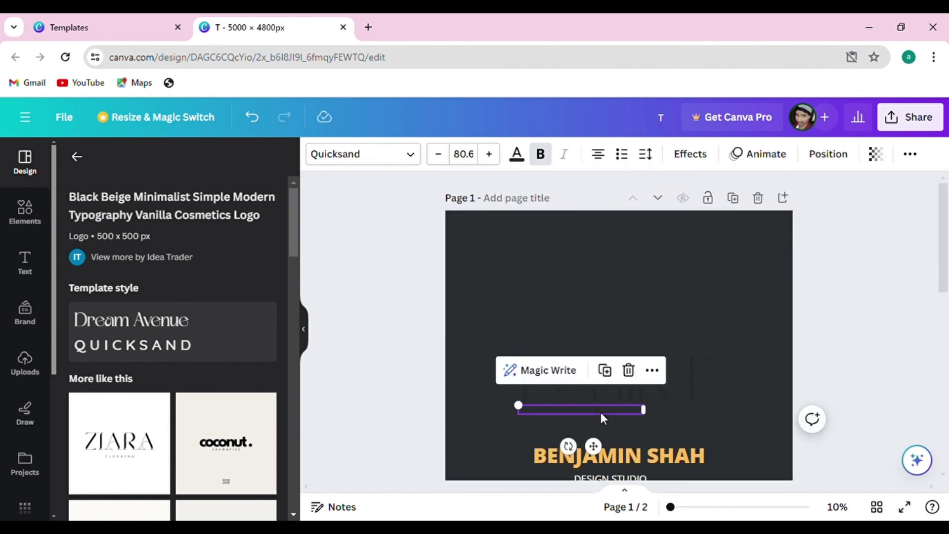
pyautogui.click(517, 154)
pyautogui.click(266, 238)
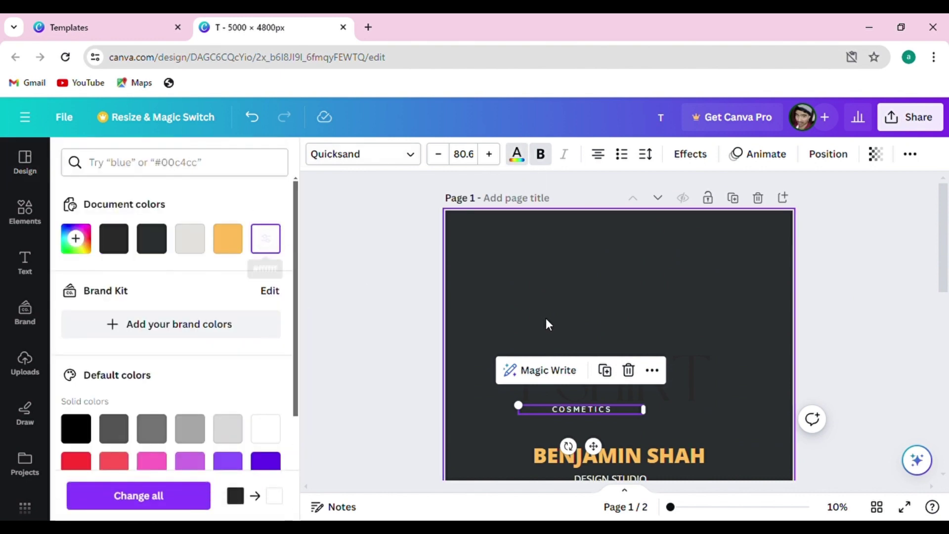
pyautogui.scroll(-1, 546, 320)
pyautogui.click(421, 241)
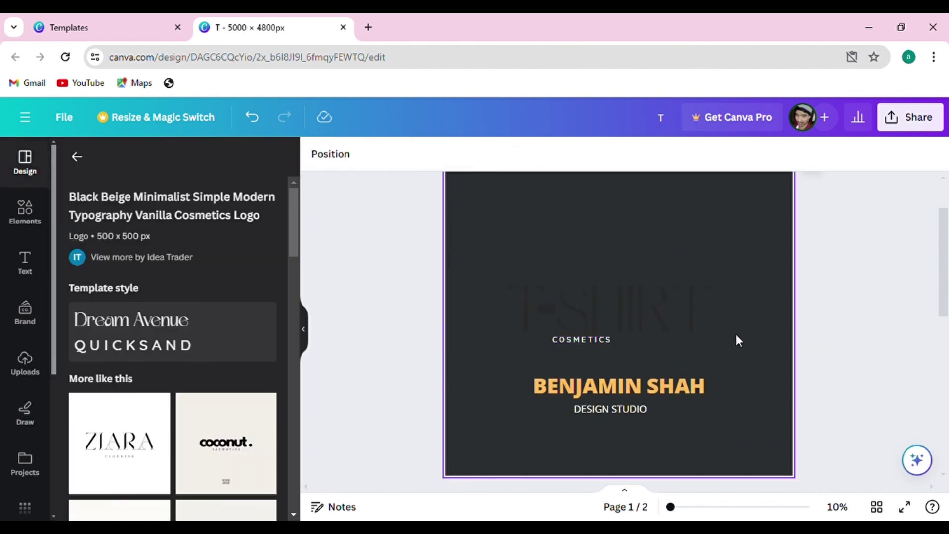
# Replace the word COSMETICS on page 1 with COLLECTION.
pyautogui.click(591, 340)
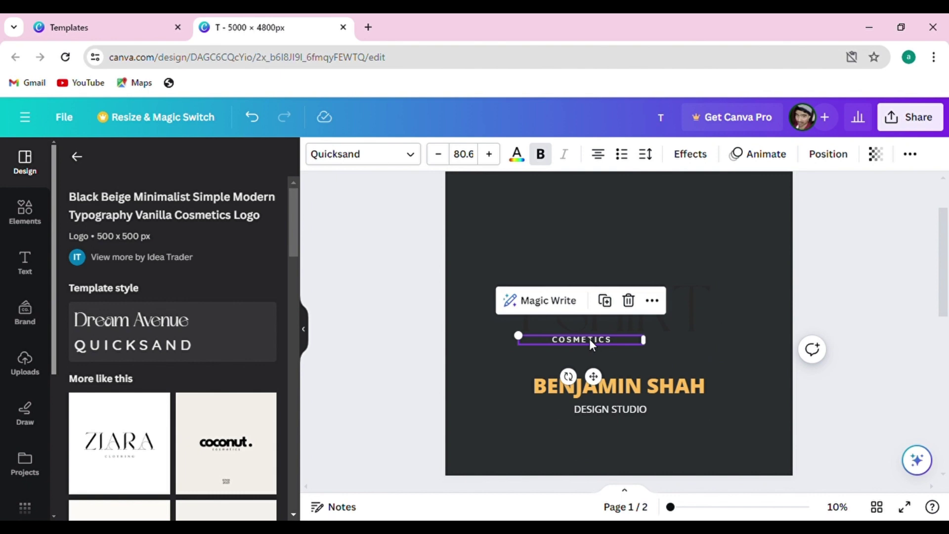
pyautogui.click(597, 344)
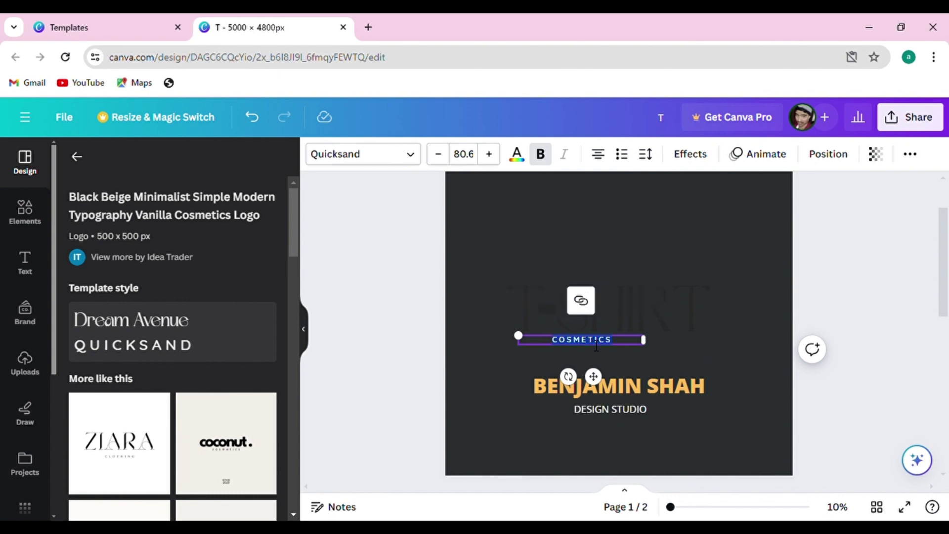
pyautogui.write('COLLECTION')
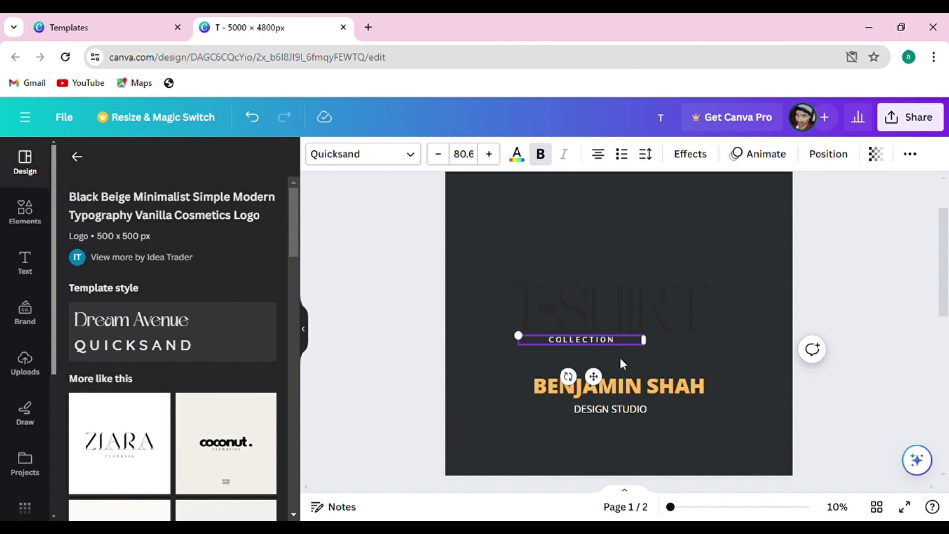
pyautogui.click(421, 273)
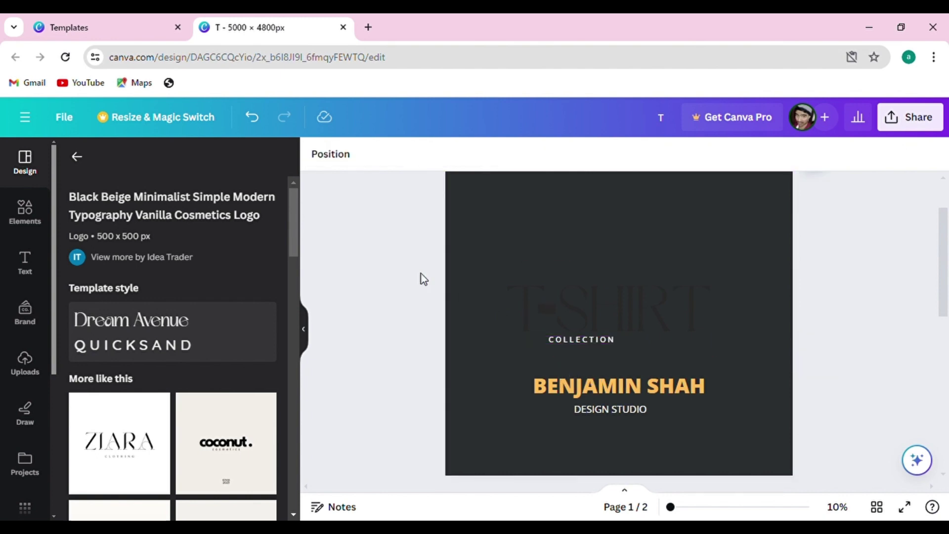
# Enlarge the COLLECTION text to a font size of 157.
pyautogui.click(582, 343)
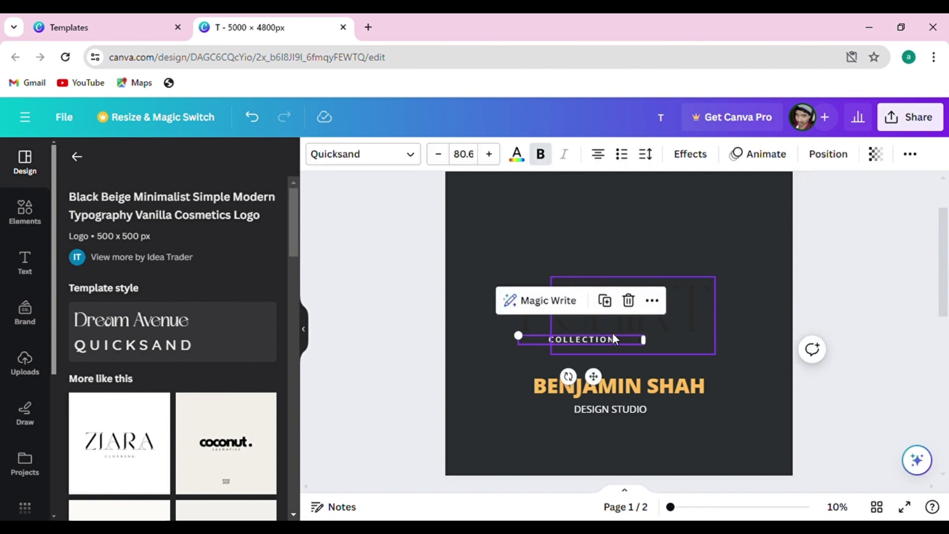
pyautogui.scroll(5, 608, 334)
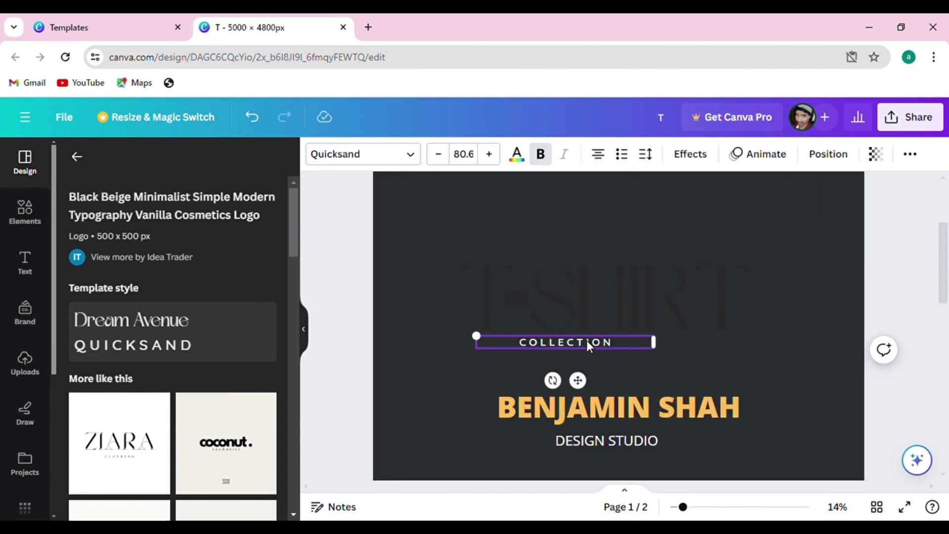
pyautogui.scroll(2, 539, 345)
pyautogui.scroll(-2, 538, 345)
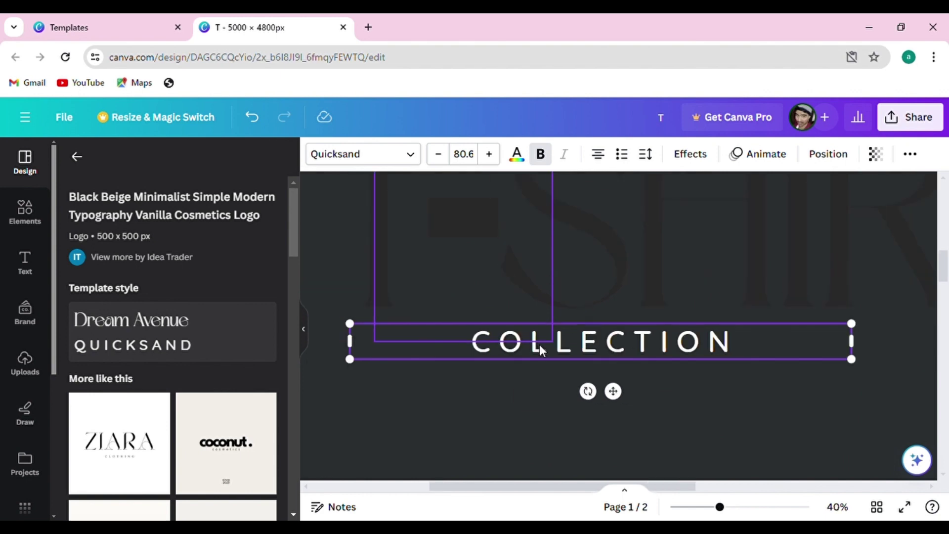
pyautogui.moveTo(809, 366); pyautogui.dragTo(896, 364)
pyautogui.scroll(-3, 608, 354)
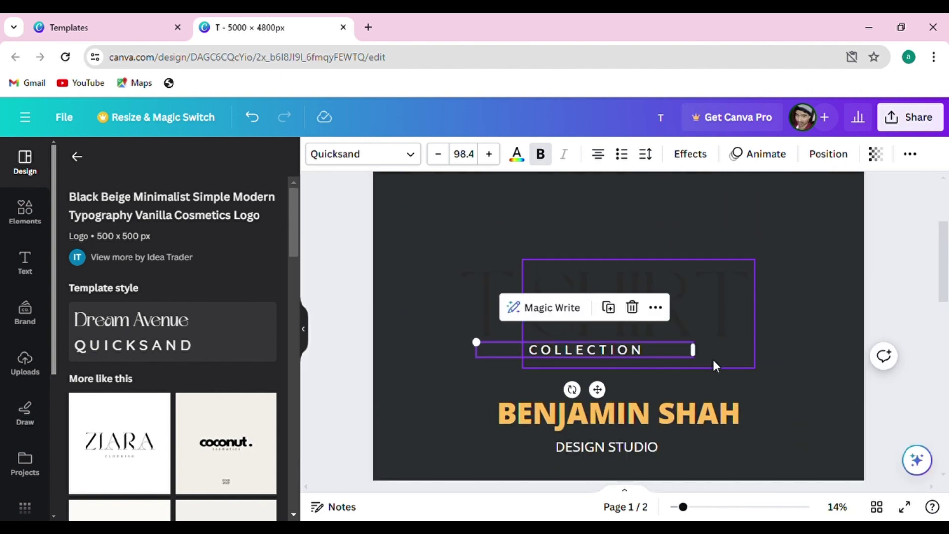
pyautogui.moveTo(725, 379); pyautogui.dragTo(830, 396)
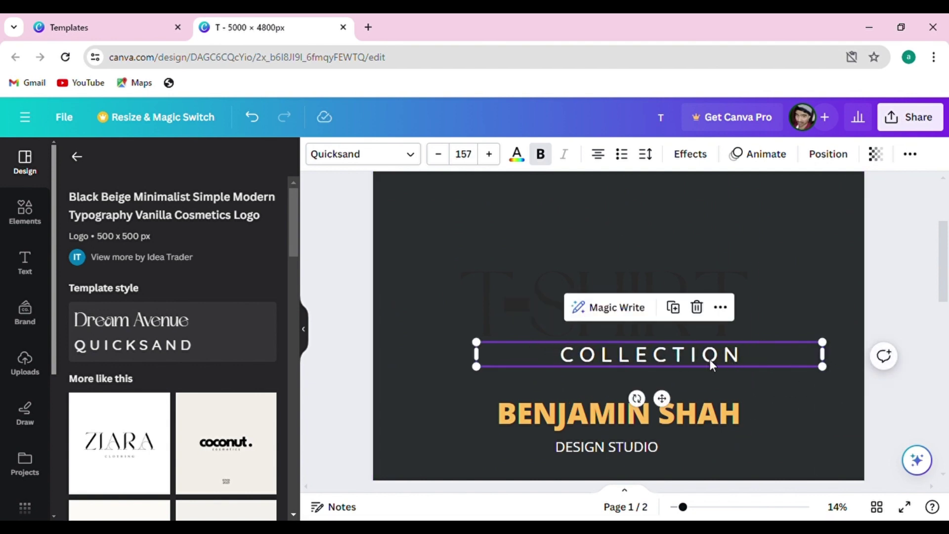
# Narrow the COLLECTION text box to about 2,305 px wide and center it beneath the T-SHIRT lettering.
pyautogui.moveTo(700, 357); pyautogui.dragTo(668, 355)
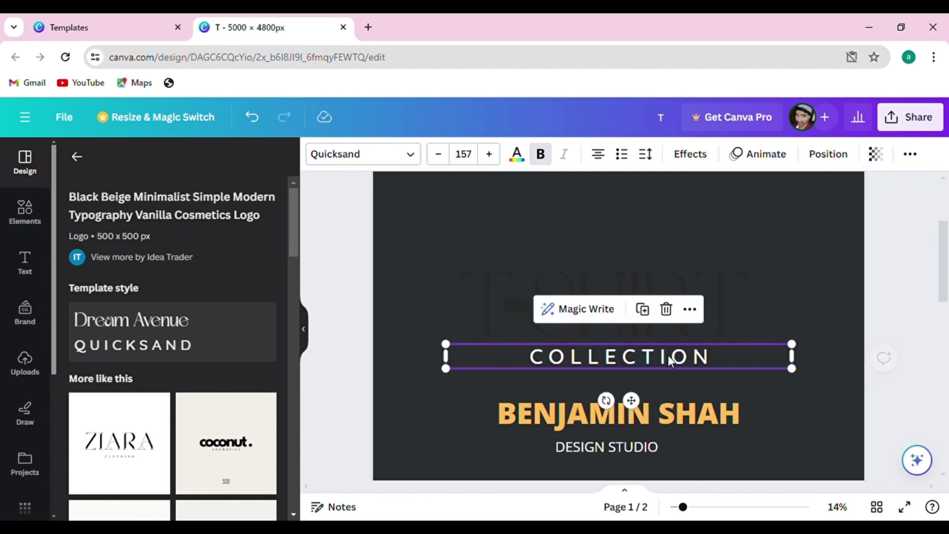
pyautogui.moveTo(804, 369); pyautogui.dragTo(745, 365)
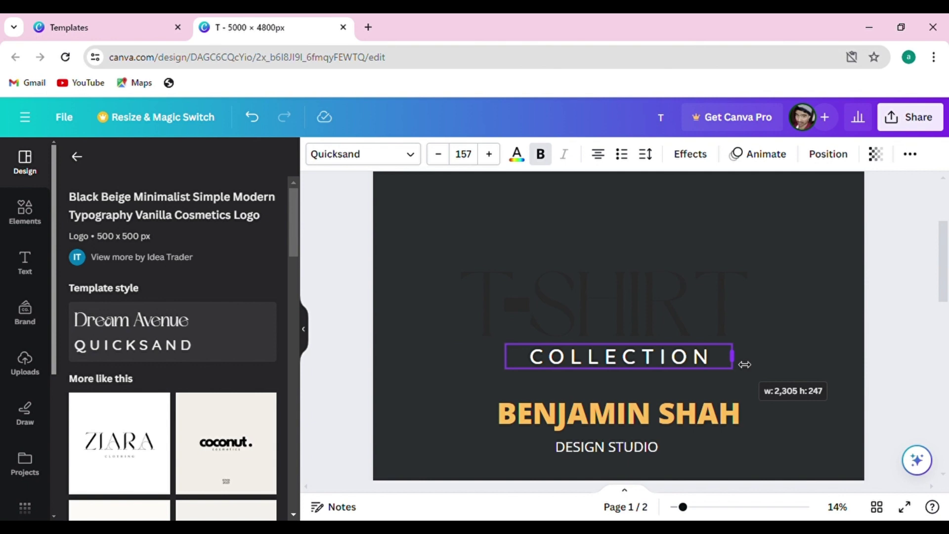
pyautogui.moveTo(745, 364); pyautogui.dragTo(745, 364)
pyautogui.moveTo(655, 360); pyautogui.dragTo(618, 356)
pyautogui.click(589, 328)
pyautogui.click(613, 356)
pyautogui.scroll(-5, 587, 323)
pyautogui.scroll(5, 587, 322)
pyautogui.scroll(-3, 597, 323)
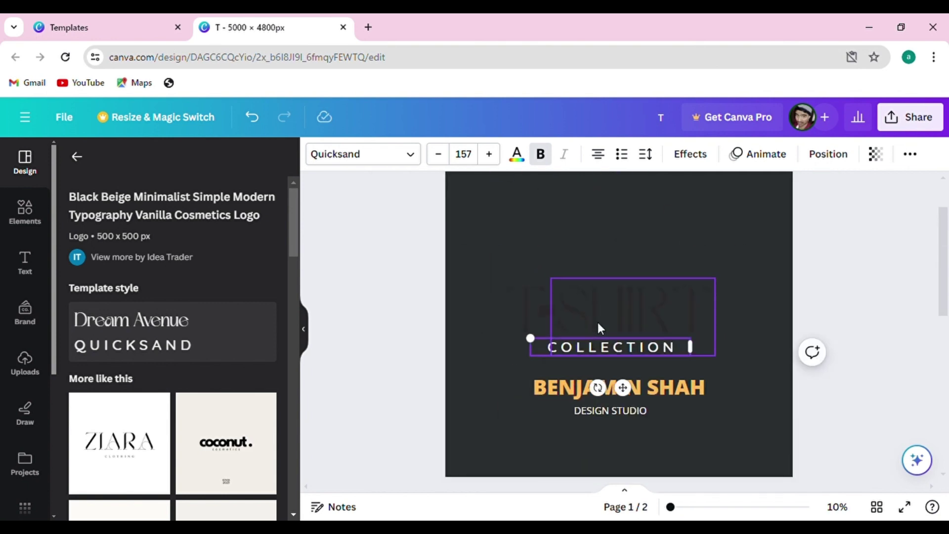
pyautogui.click(337, 271)
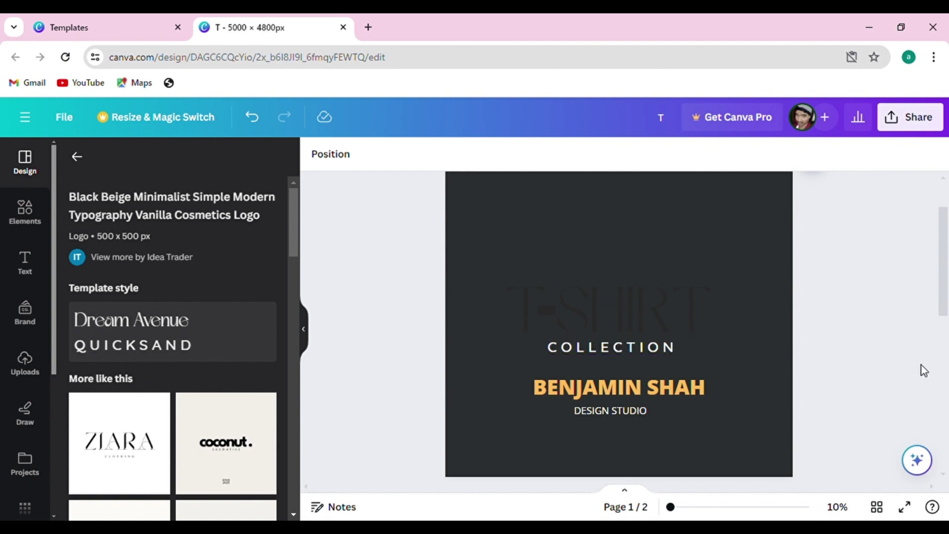
# Recolor the SHIRT lettering and the hyphen on page 1 white (#ffffff).
pyautogui.click(622, 297)
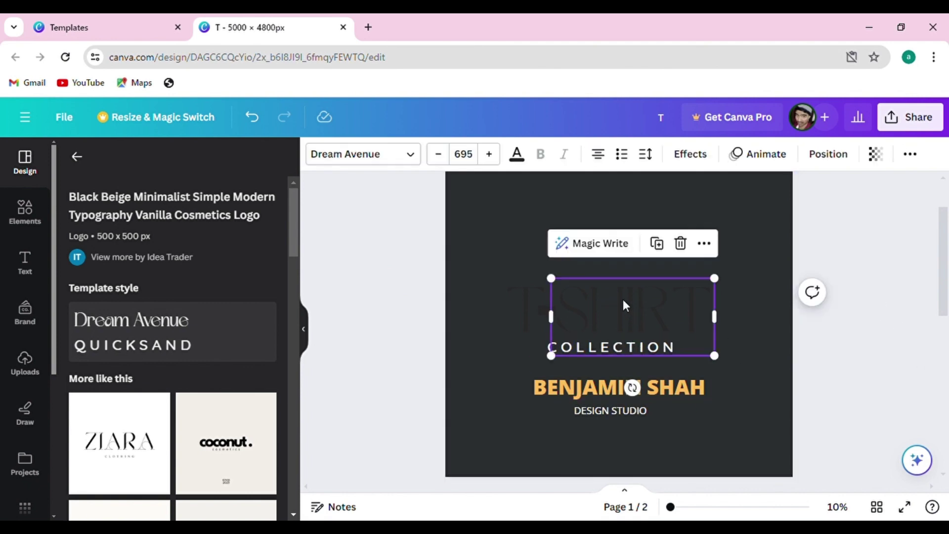
pyautogui.keyDown('shift'); pyautogui.click(533, 300); pyautogui.keyUp('shift')
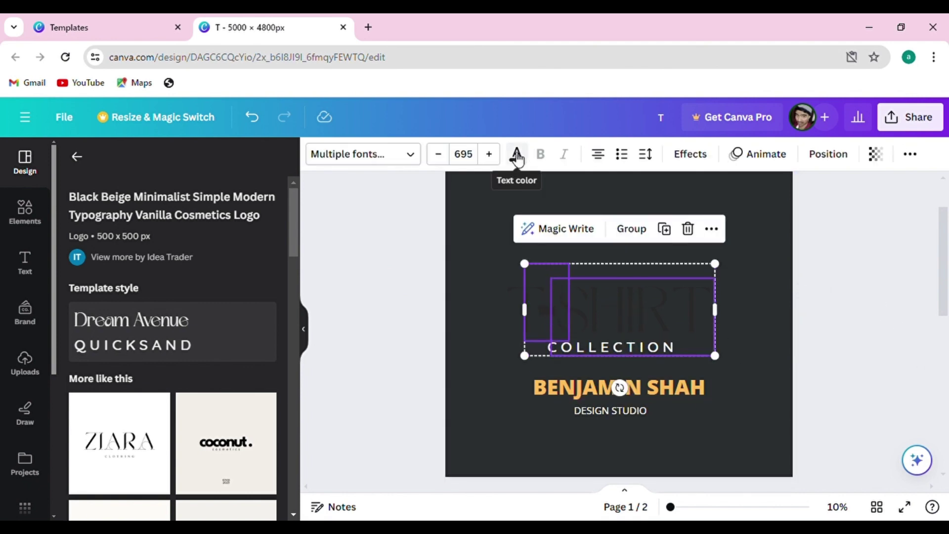
pyautogui.click(517, 155)
pyautogui.click(276, 244)
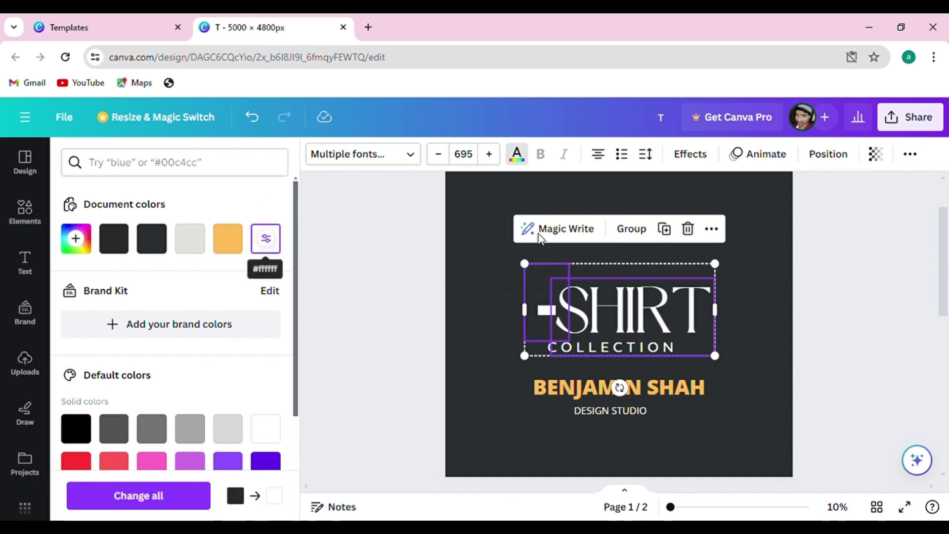
pyautogui.click(831, 251)
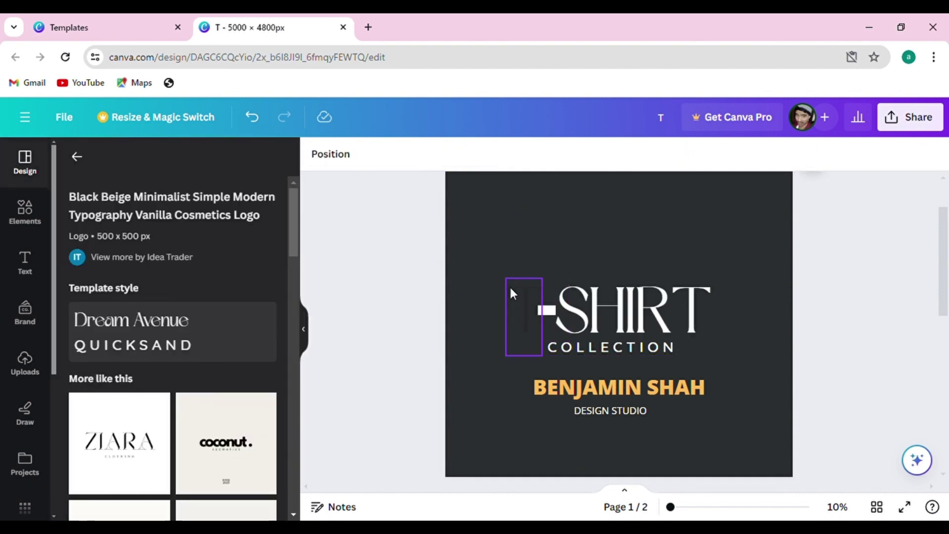
# Recolor the remaining dark letter T of the T-SHIRT heading white to match the other letters.
pyautogui.click(509, 285)
pyautogui.click(518, 154)
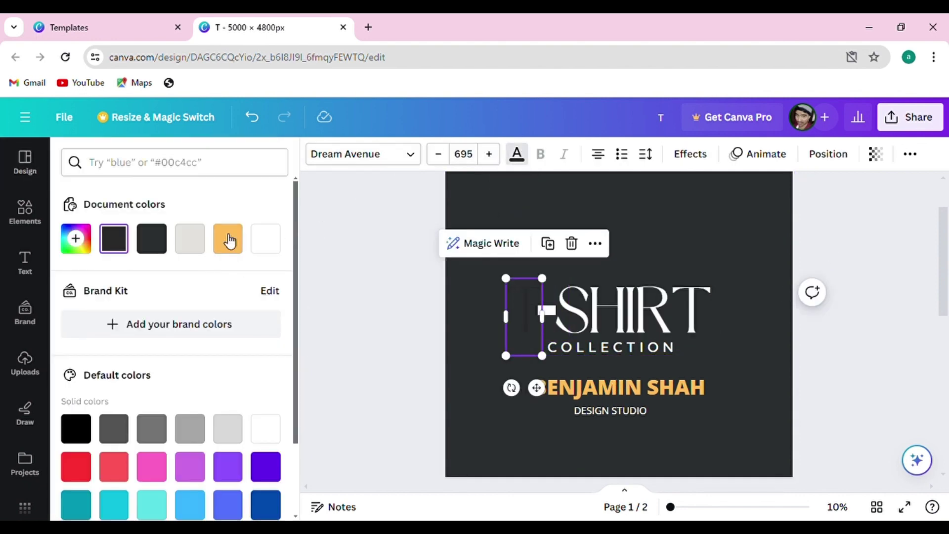
pyautogui.click(267, 241)
pyautogui.click(383, 244)
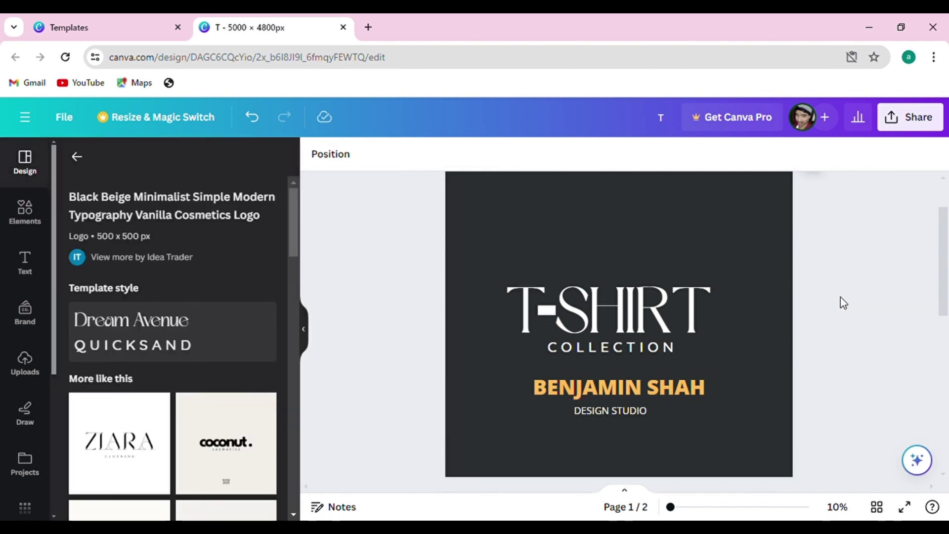
# Replace the orange placeholder name beneath COLLECTION with the text SUMMER.
pyautogui.doubleClick(651, 390)
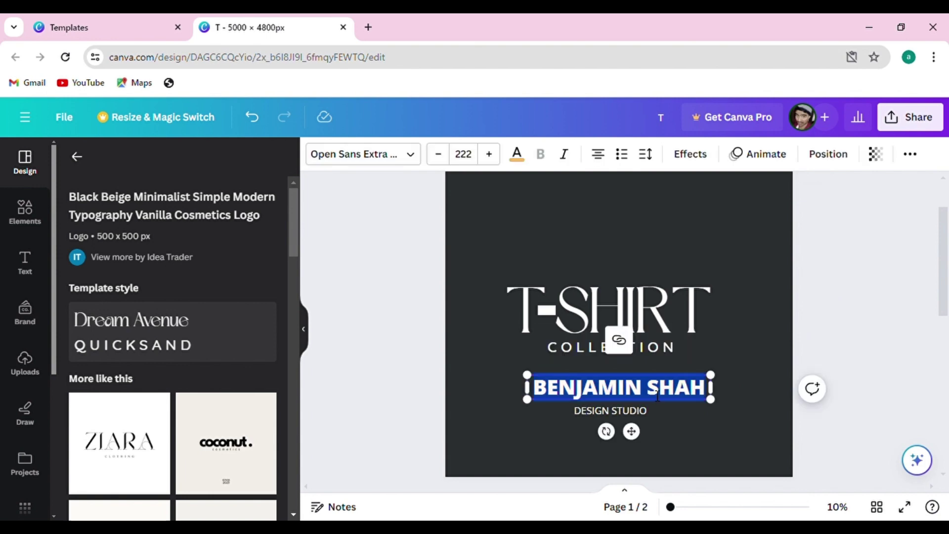
pyautogui.write('SU')
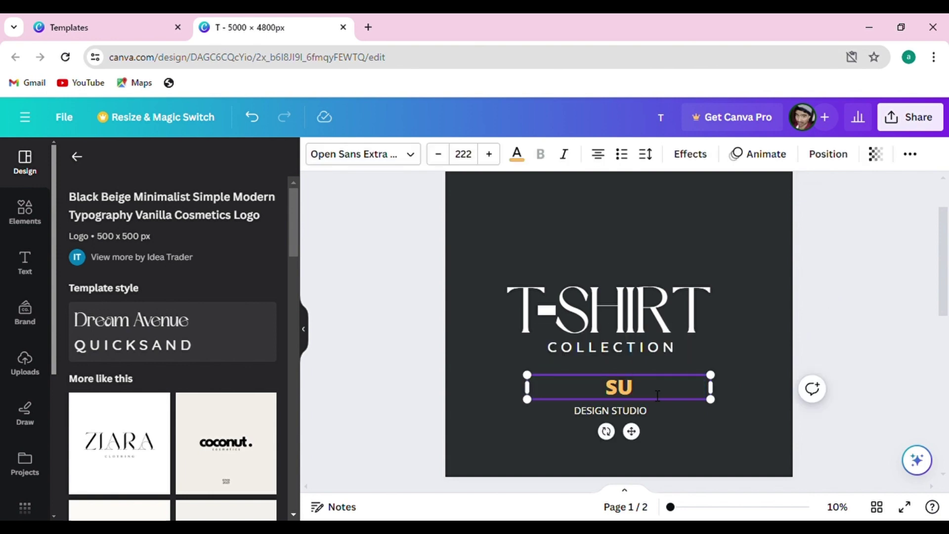
pyautogui.write('MM')
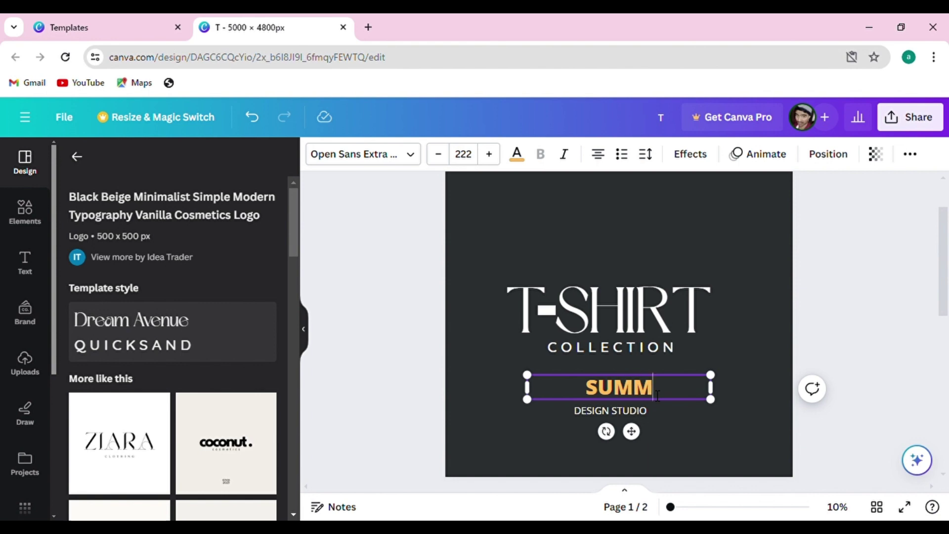
pyautogui.write('ER')
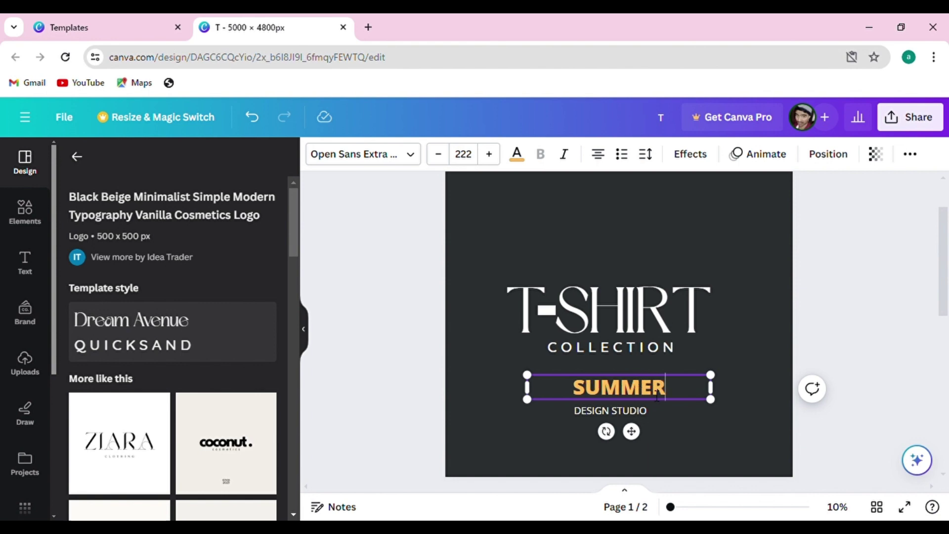
pyautogui.click(847, 271)
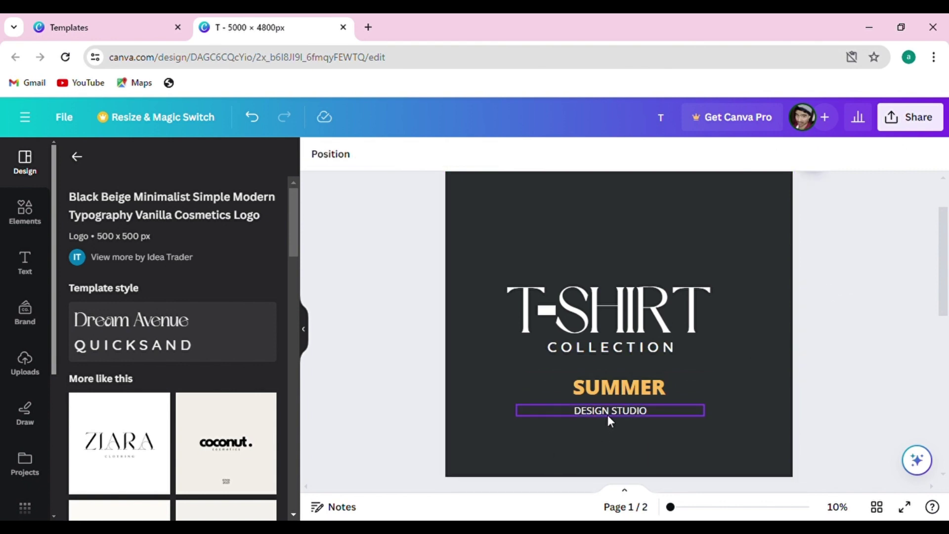
# Move the SUMMER and DESIGN STUDIO texts up together so that SUMMER sits directly beneath COLLECTION.
pyautogui.click(633, 378)
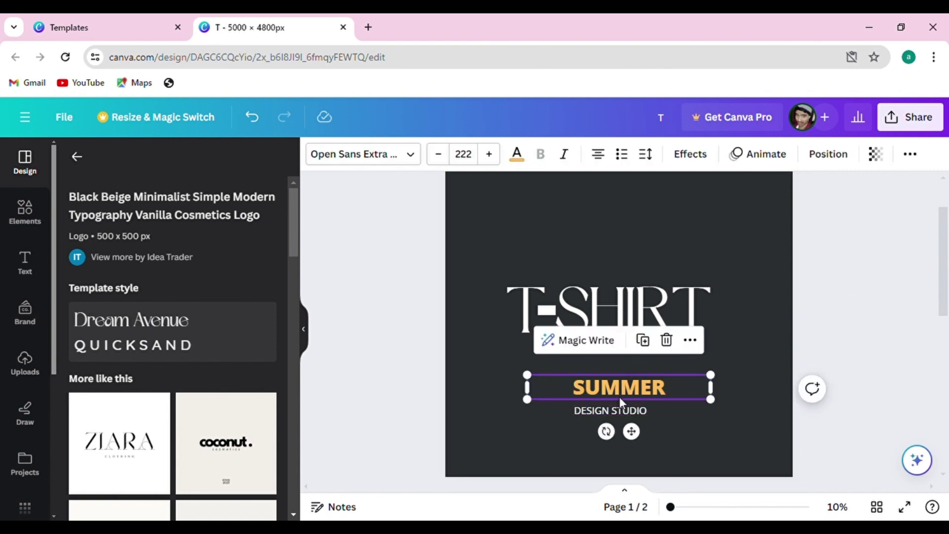
pyautogui.click(615, 408)
pyautogui.click(624, 391)
pyautogui.click(616, 408)
pyautogui.click(635, 393)
pyautogui.keyDown('shift'); pyautogui.click(632, 405); pyautogui.keyUp('shift')
pyautogui.moveTo(632, 405)
pyautogui.mouseDown()
pyautogui.moveTo(641, 400)
pyautogui.moveTo(631, 386)
pyautogui.mouseUp()
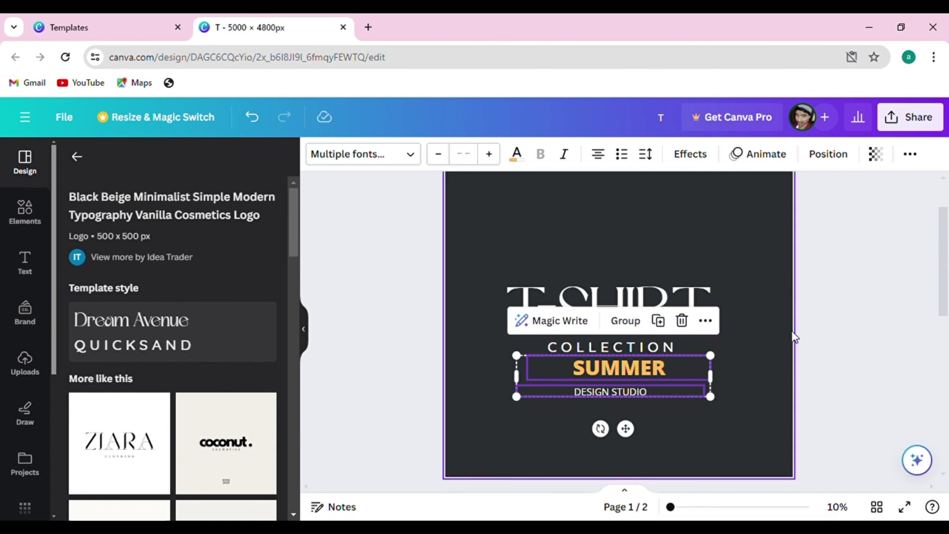
# Group the T, hyphen and SHIRT text boxes of the T-SHIRT heading on page 1.
pyautogui.click(841, 325)
pyautogui.moveTo(372, 255); pyautogui.dragTo(819, 296)
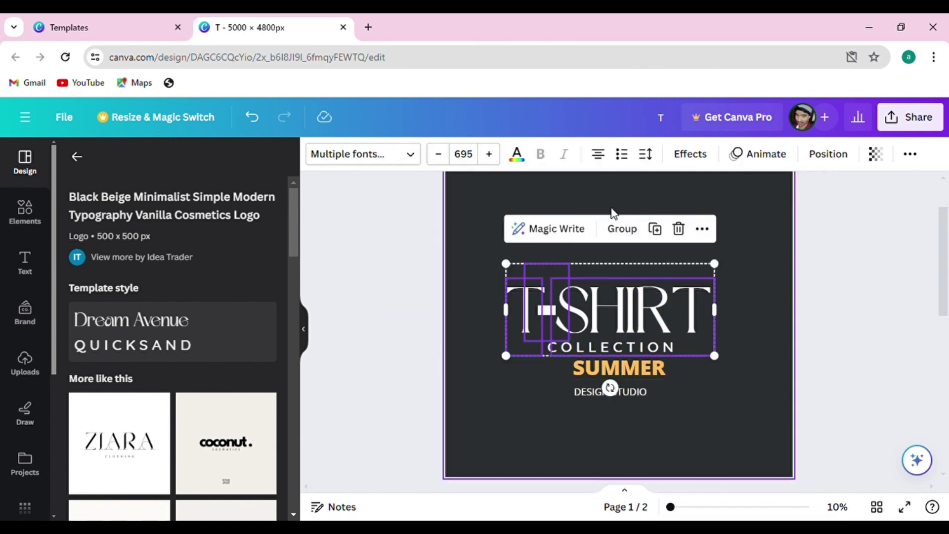
pyautogui.click(621, 229)
# Align the T-SHIRT group, COLLECTION, SUMMER and DESIGN STUDIO on a common horizontal center.
pyautogui.moveTo(452, 246); pyautogui.dragTo(678, 408)
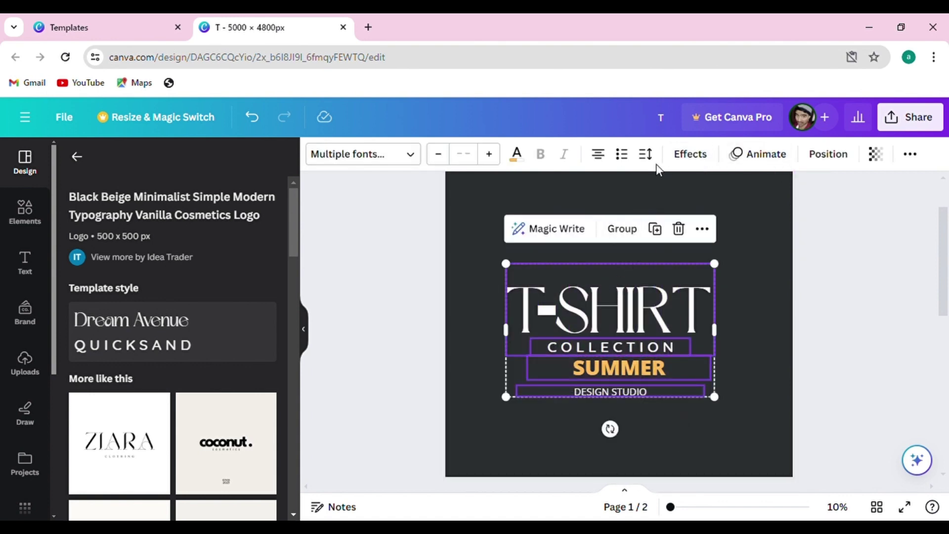
pyautogui.click(844, 162)
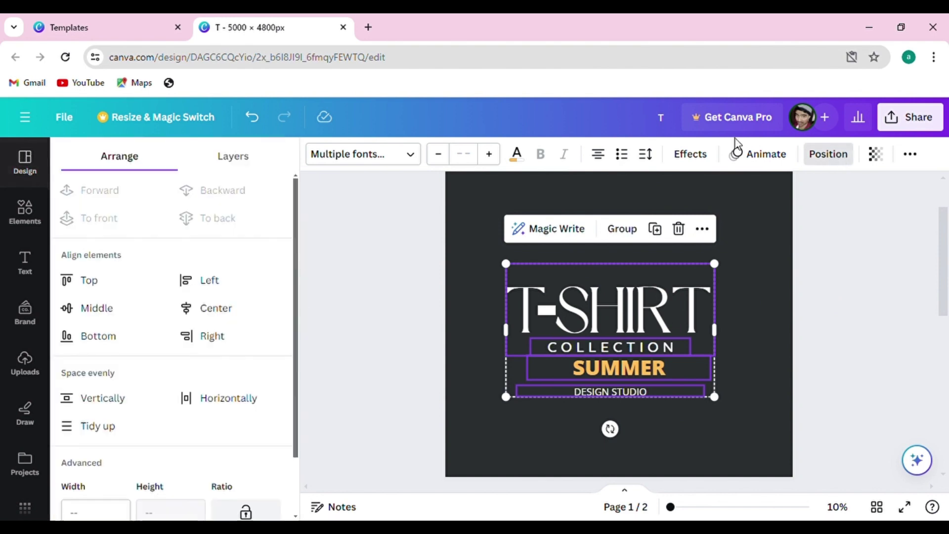
pyautogui.click(226, 310)
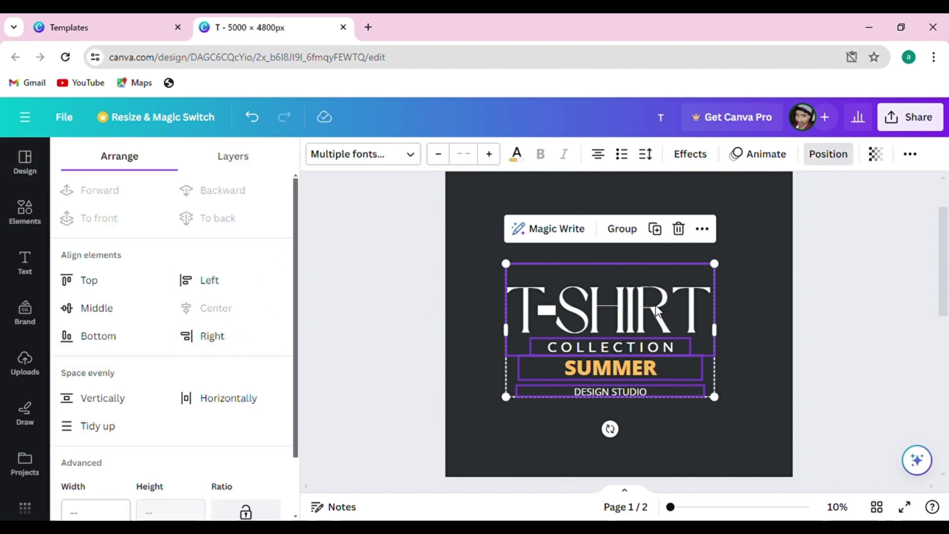
pyautogui.click(858, 272)
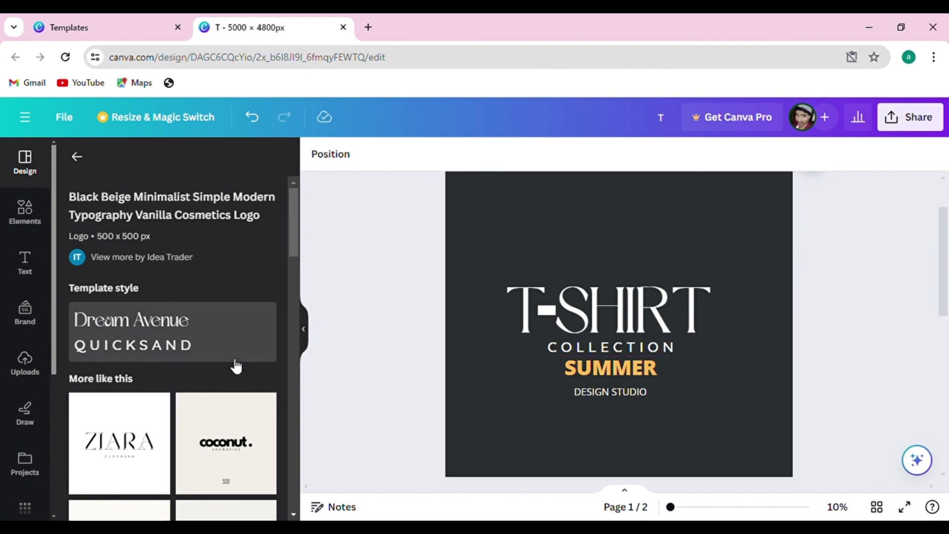
# Delete the T-SHIRT, COSMETICS and ESTD 2023 texts from page 2, leaving only its background.
pyautogui.scroll(-5, 242, 364)
pyautogui.scroll(-4, 154, 388)
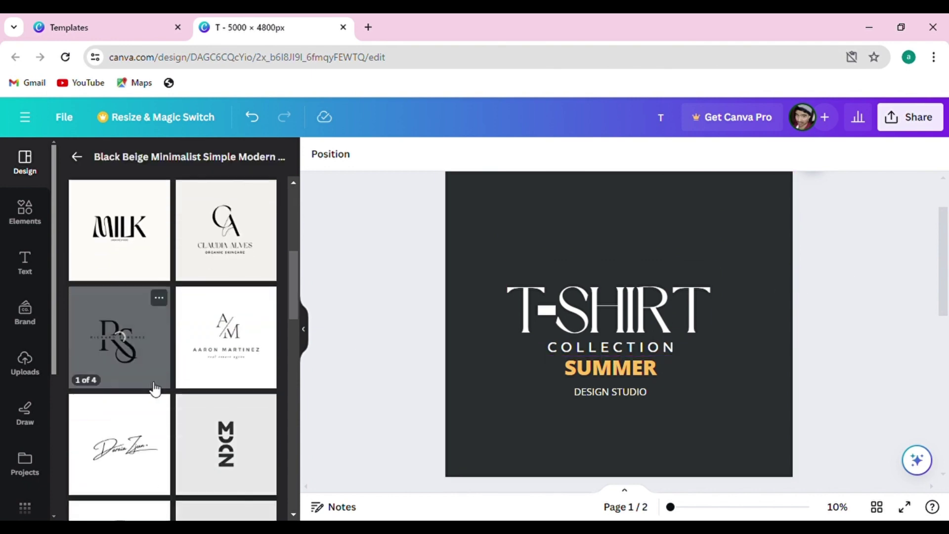
pyautogui.scroll(3, 176, 400)
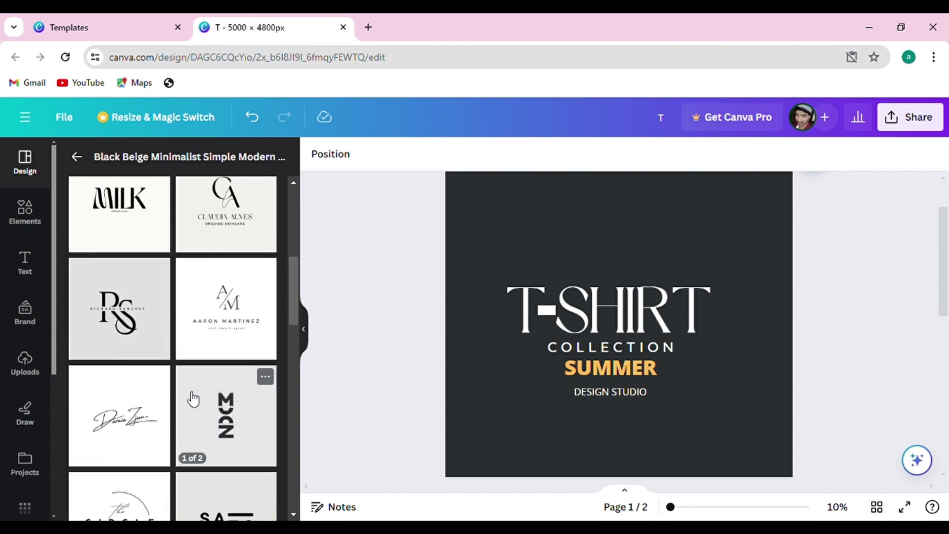
pyautogui.scroll(3, 192, 395)
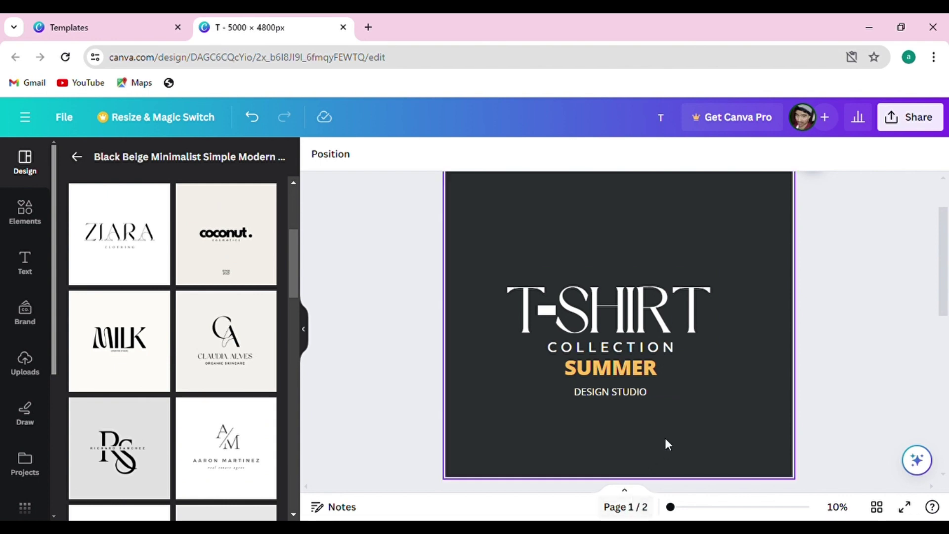
pyautogui.scroll(-5, 665, 447)
pyautogui.moveTo(411, 230); pyautogui.dragTo(764, 467)
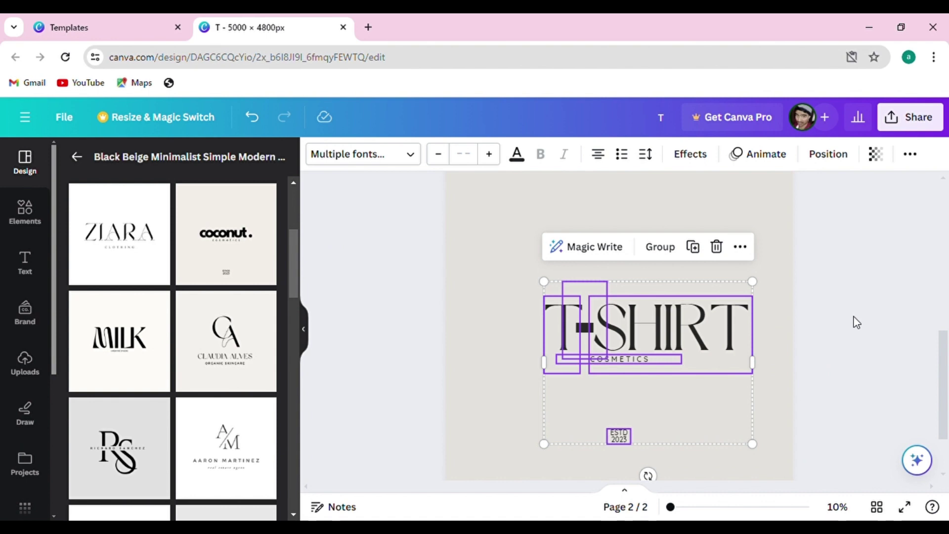
pyautogui.press('Delete')
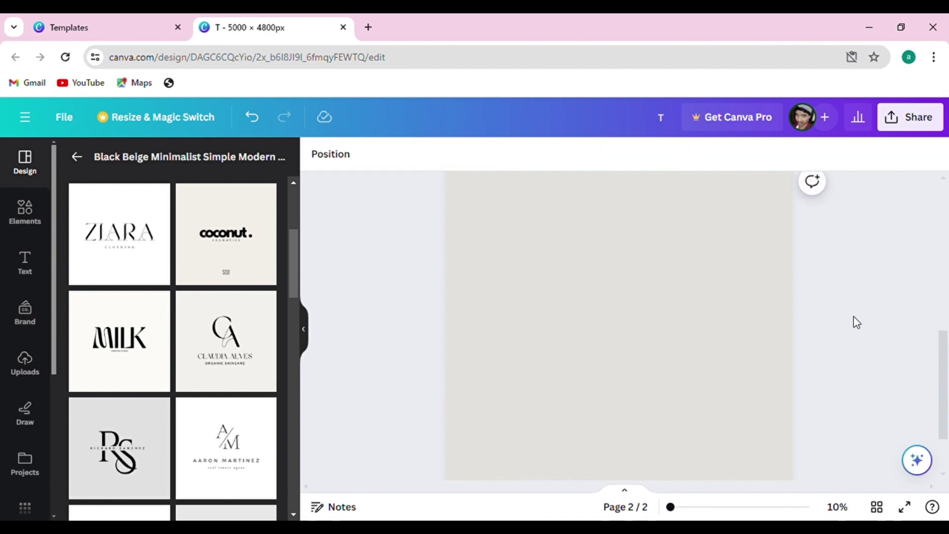
# Open the RS monogram logo template from the similar designs to show its page variants.
pyautogui.scroll(-1, 594, 303)
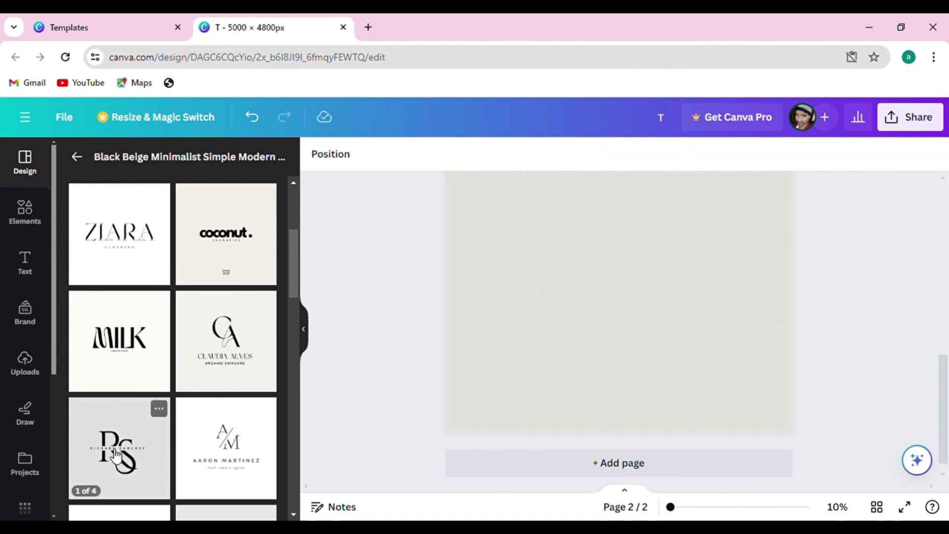
pyautogui.click(130, 449)
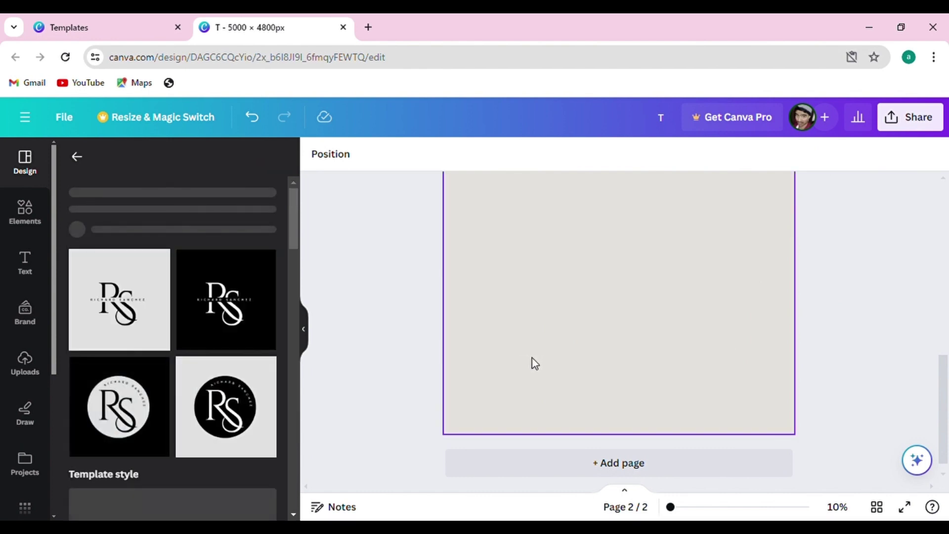
# Look through the similar logo designs offered for the RS monogram template and return to its page variants.
pyautogui.scroll(-3, 191, 402)
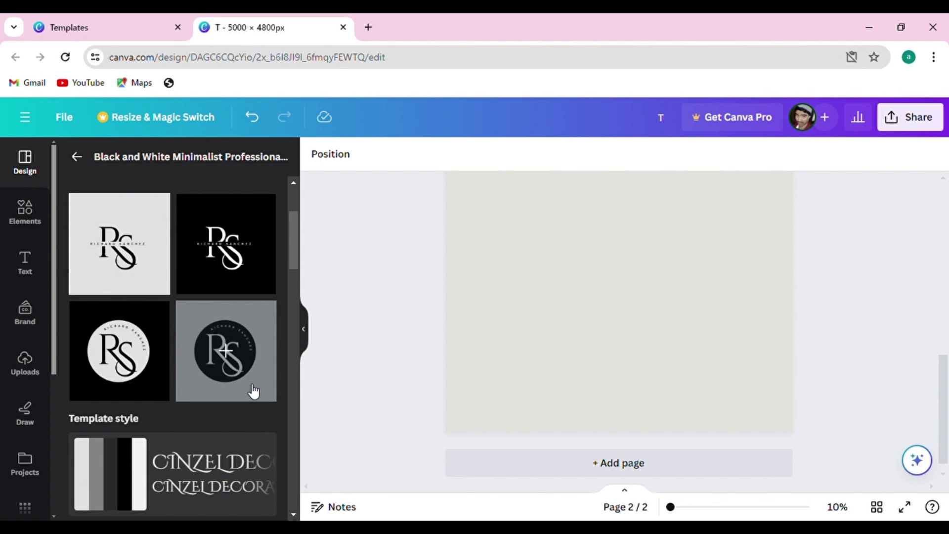
pyautogui.scroll(-4, 223, 385)
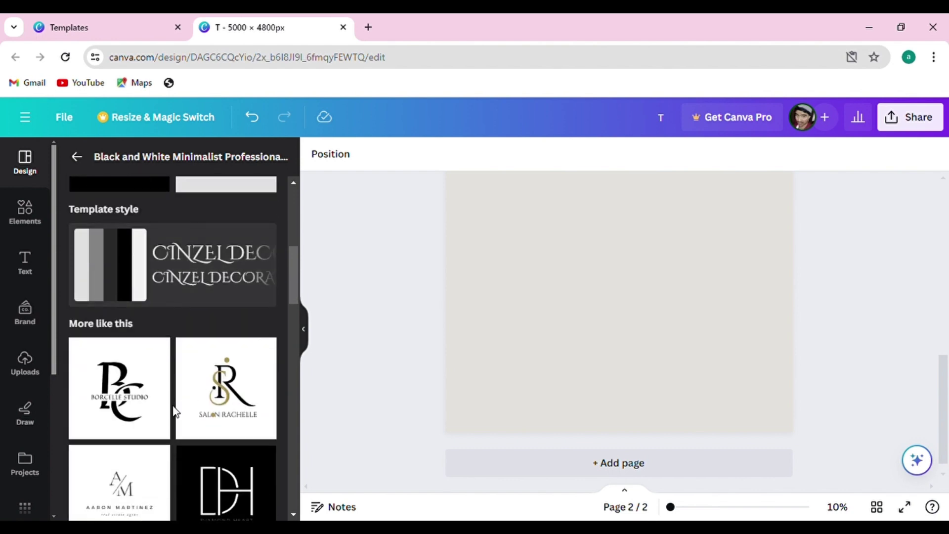
pyautogui.scroll(-4, 177, 412)
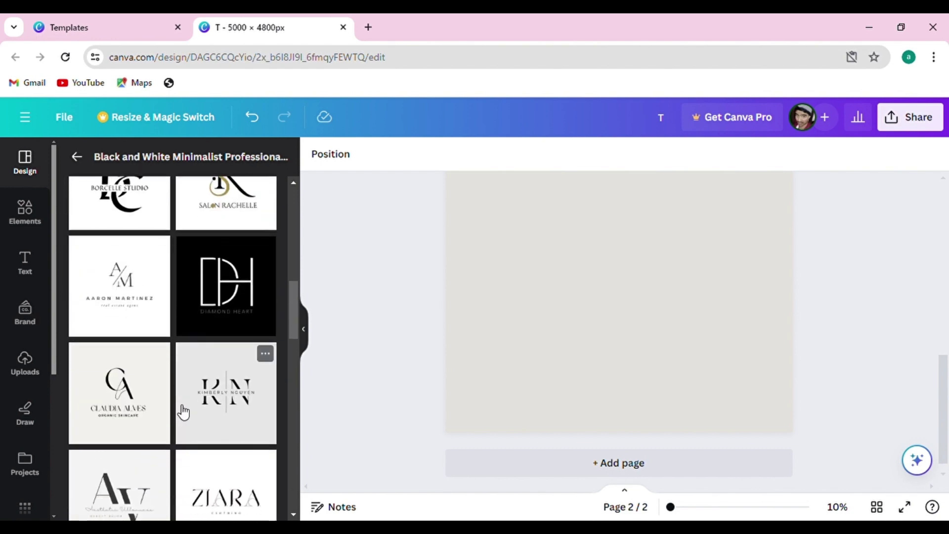
pyautogui.scroll(-3, 183, 412)
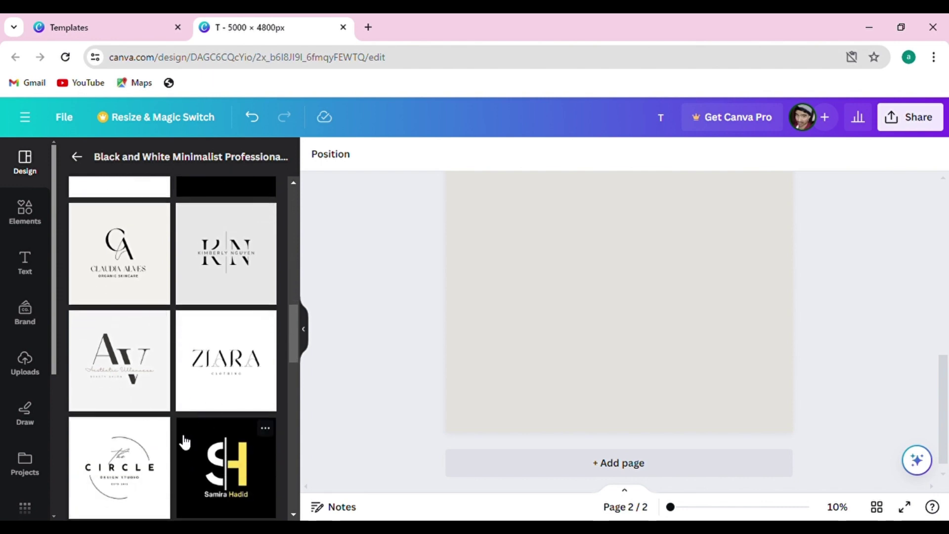
pyautogui.scroll(-1, 191, 443)
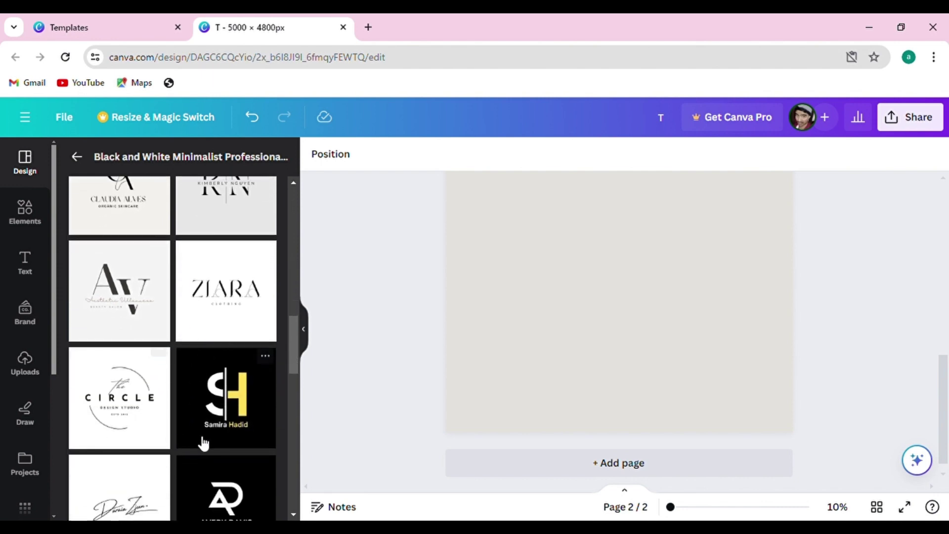
pyautogui.scroll(-1, 202, 448)
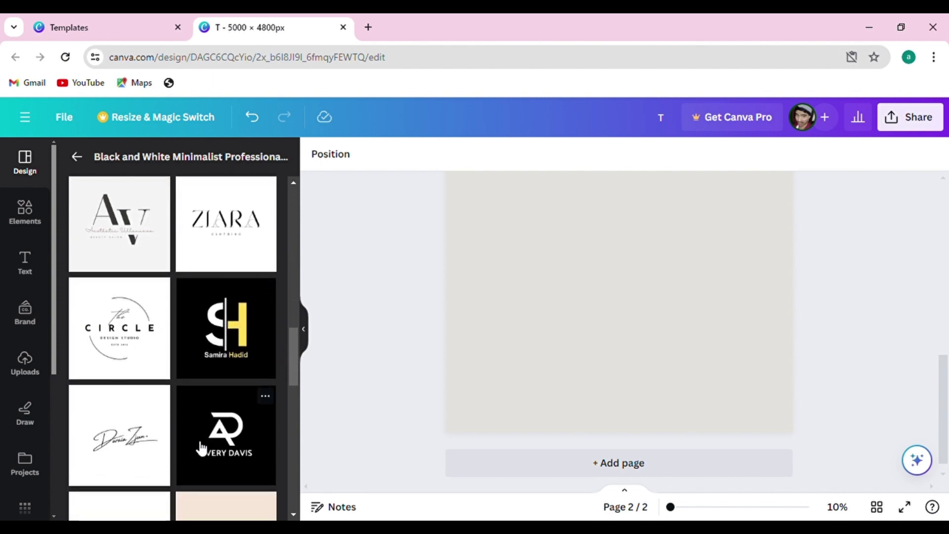
pyautogui.scroll(-3, 212, 438)
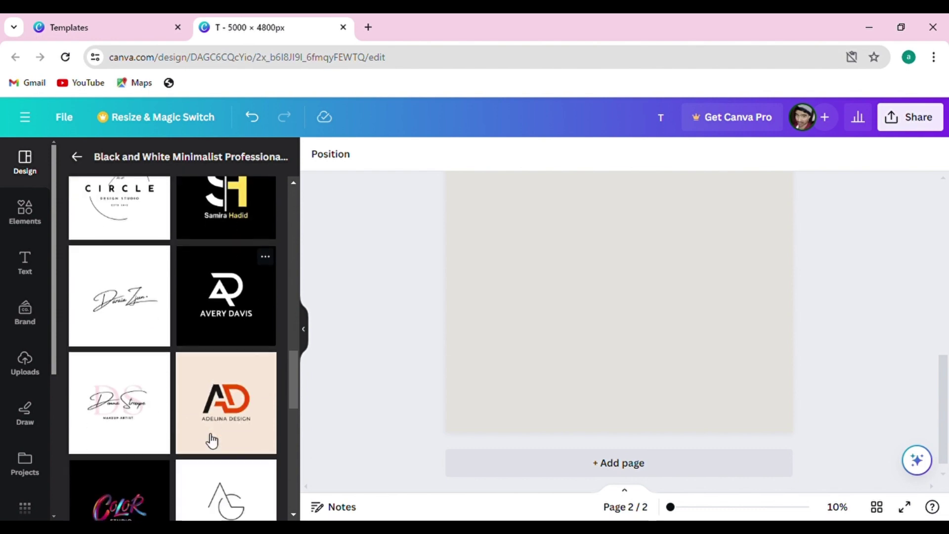
pyautogui.scroll(-2, 225, 437)
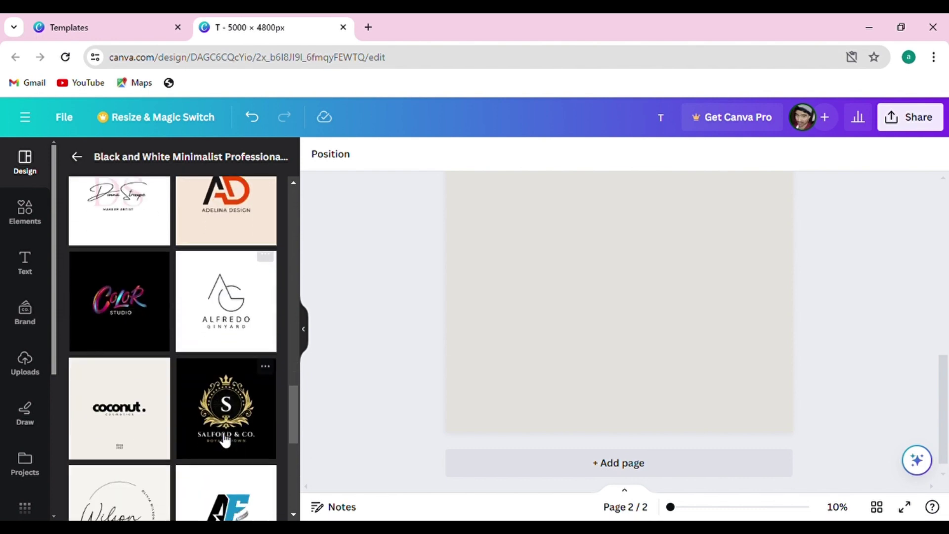
pyautogui.scroll(-5, 225, 437)
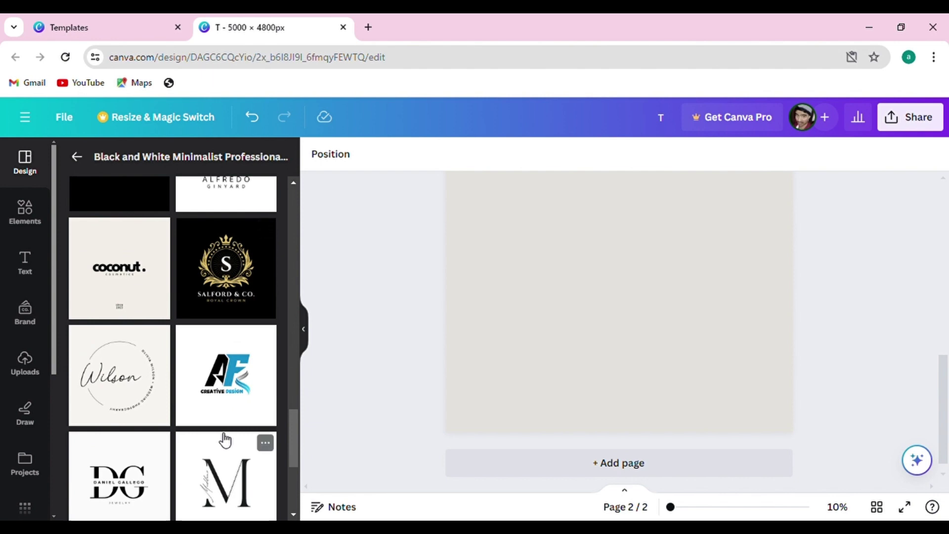
pyautogui.scroll(-3, 219, 432)
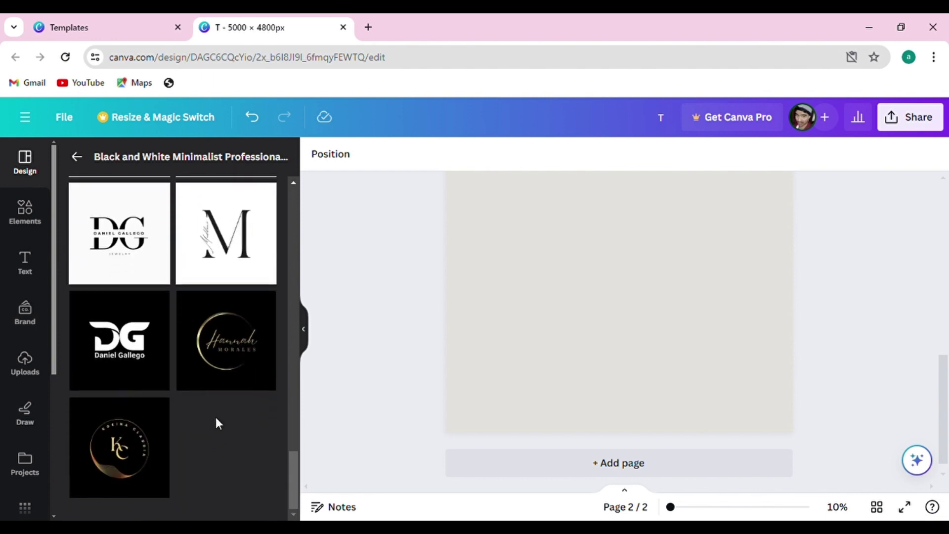
pyautogui.scroll(10, 216, 417)
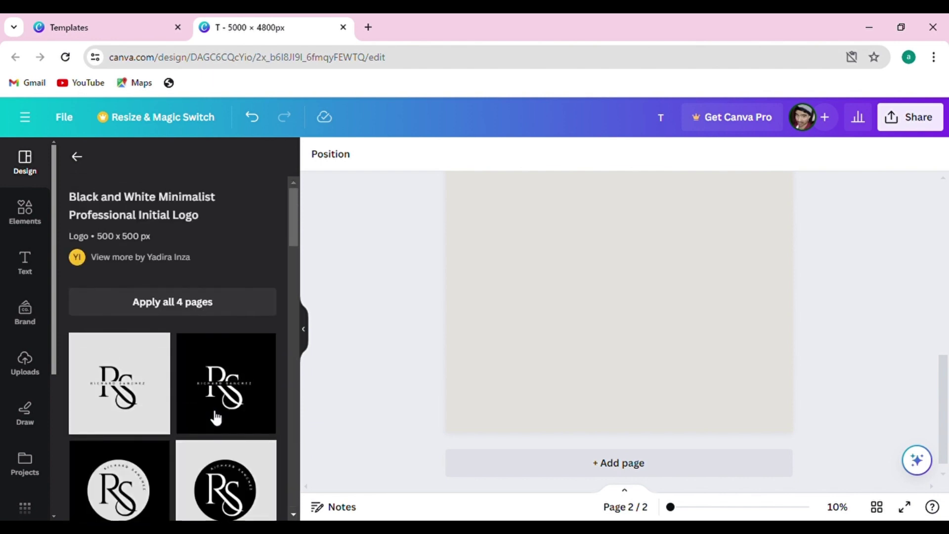
pyautogui.scroll(-2, 214, 416)
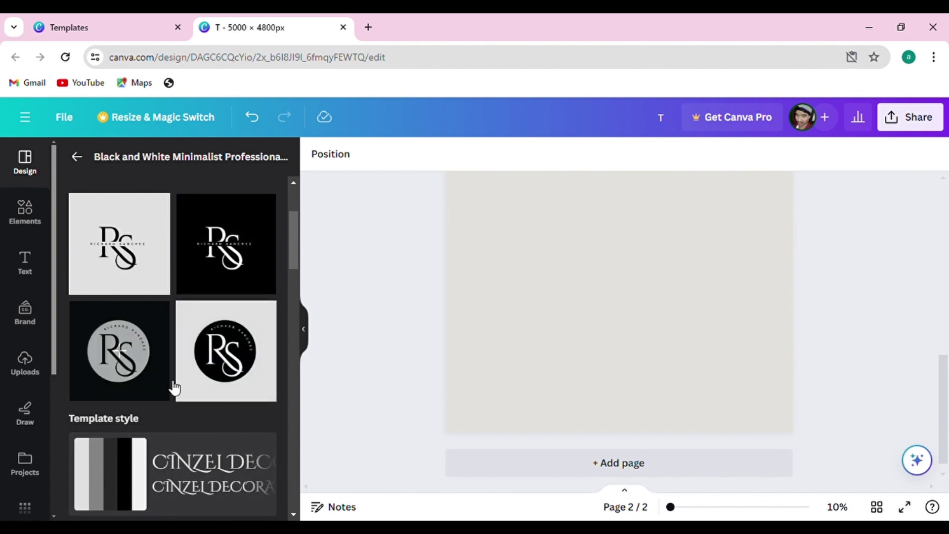
# Apply the RS template variant with the black circle on light gray to page 2 and replace its letter R with T.
pyautogui.click(233, 355)
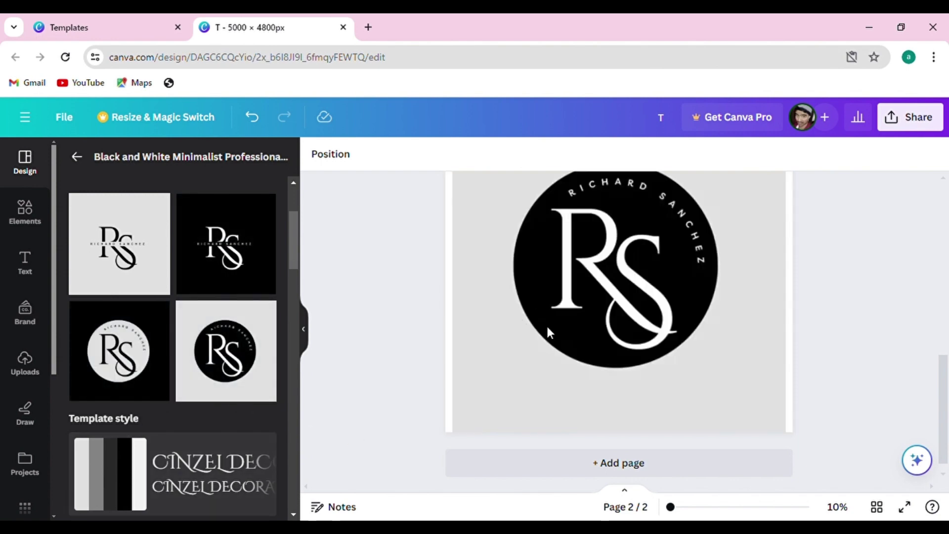
pyautogui.click(569, 335)
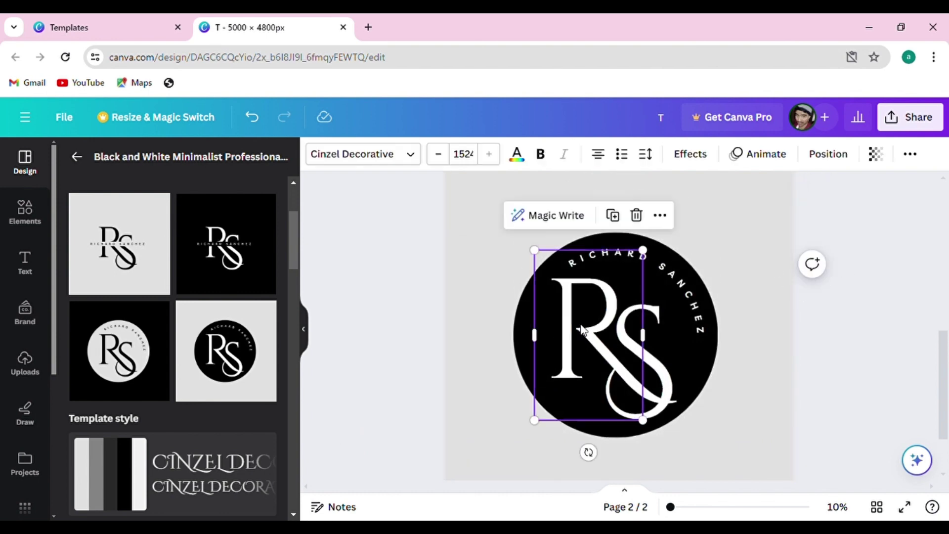
pyautogui.click(588, 331)
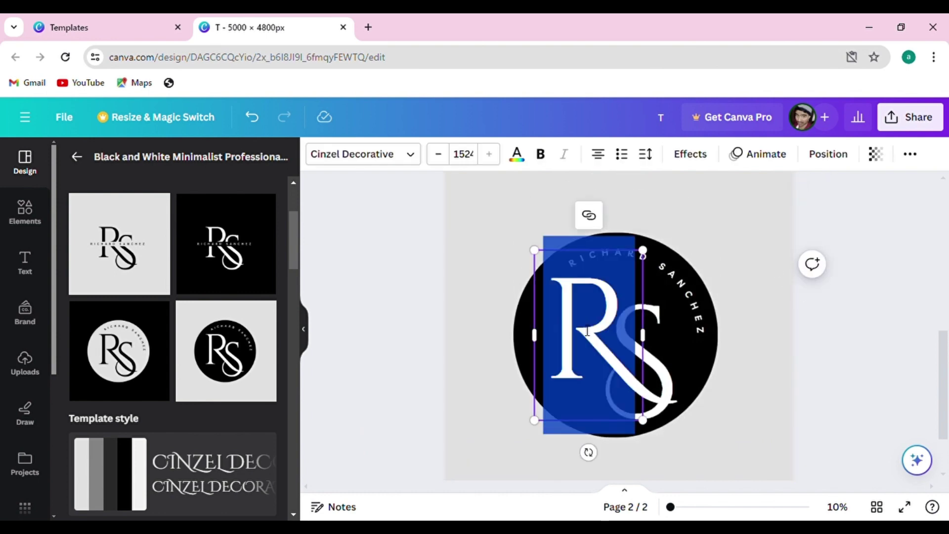
pyautogui.write('T')
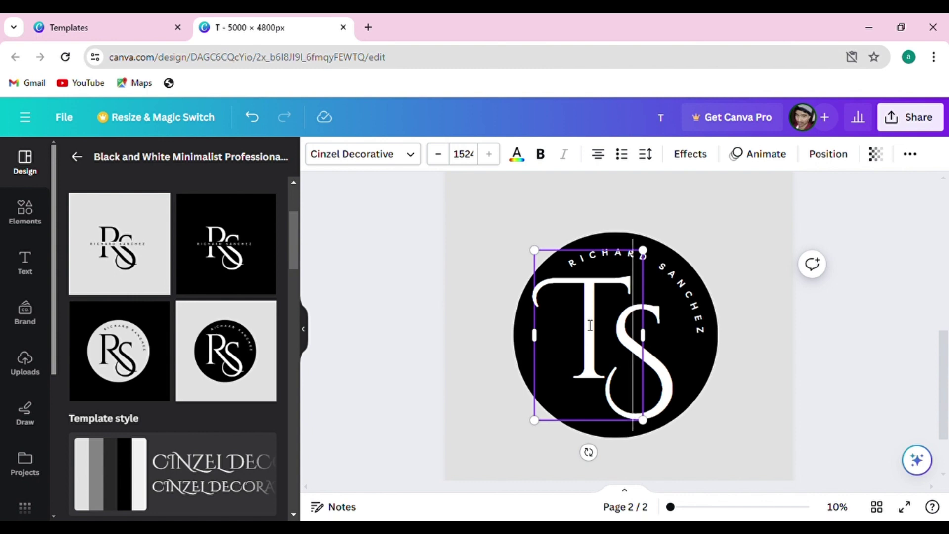
# Replace the curved name text inside the black circle on page 2 with STYLISH MAN.
pyautogui.click(391, 247)
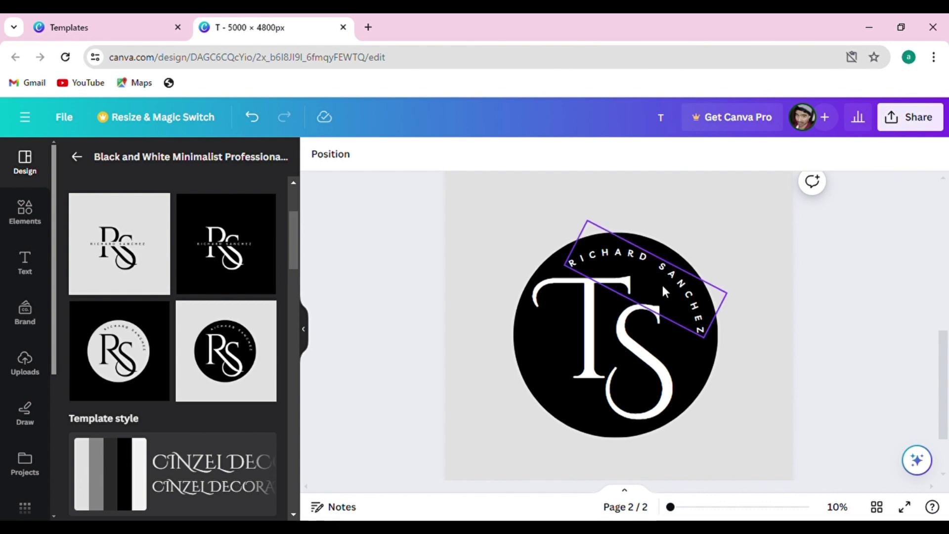
pyautogui.doubleClick(639, 253)
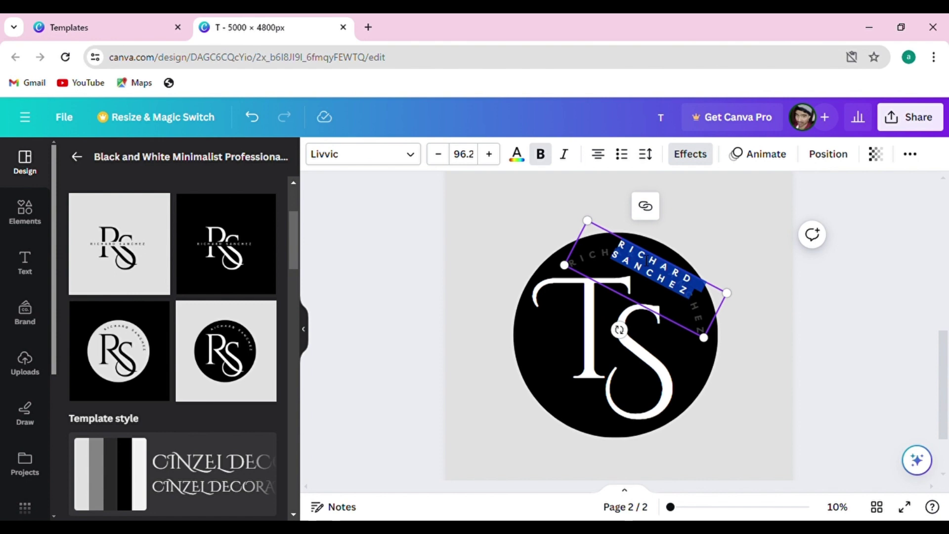
pyautogui.write('ST')
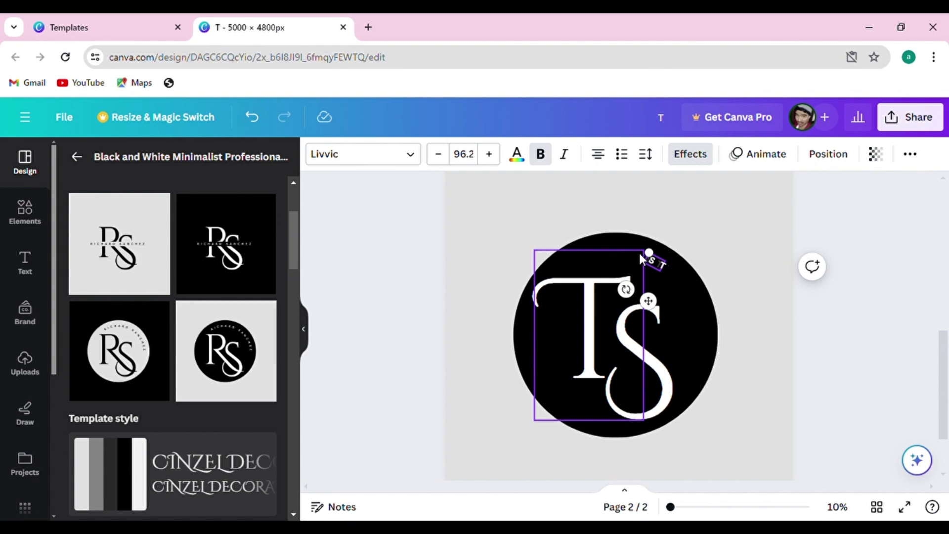
pyautogui.write('YL')
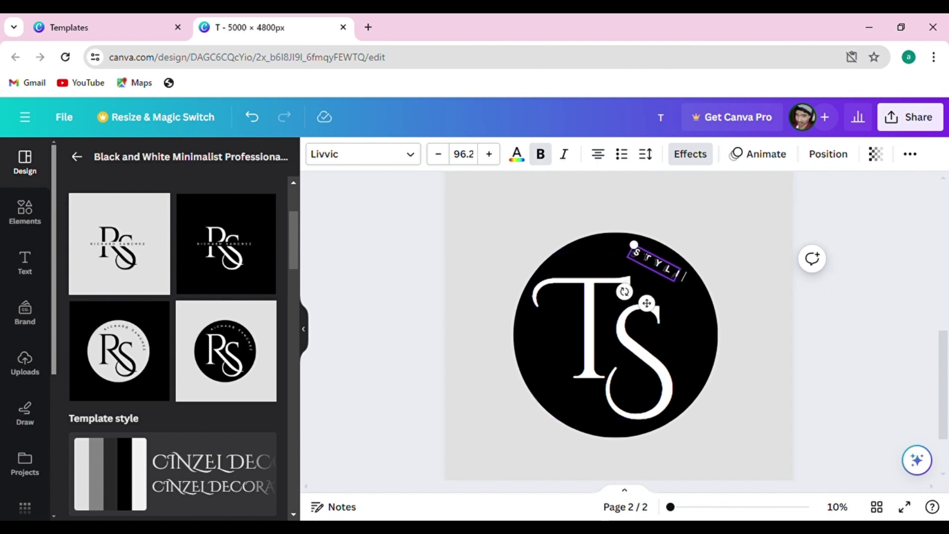
pyautogui.write('ISH')
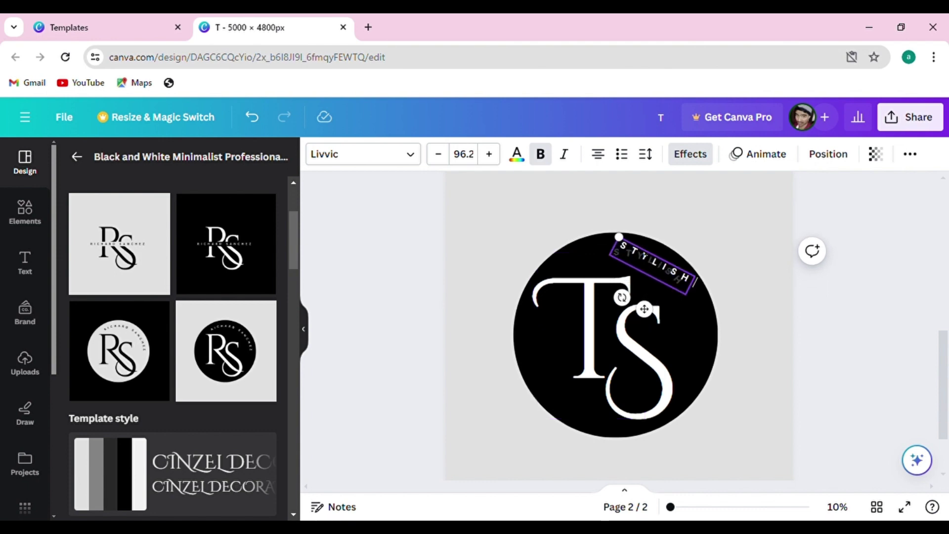
pyautogui.press('Return')
pyautogui.write('MAN')
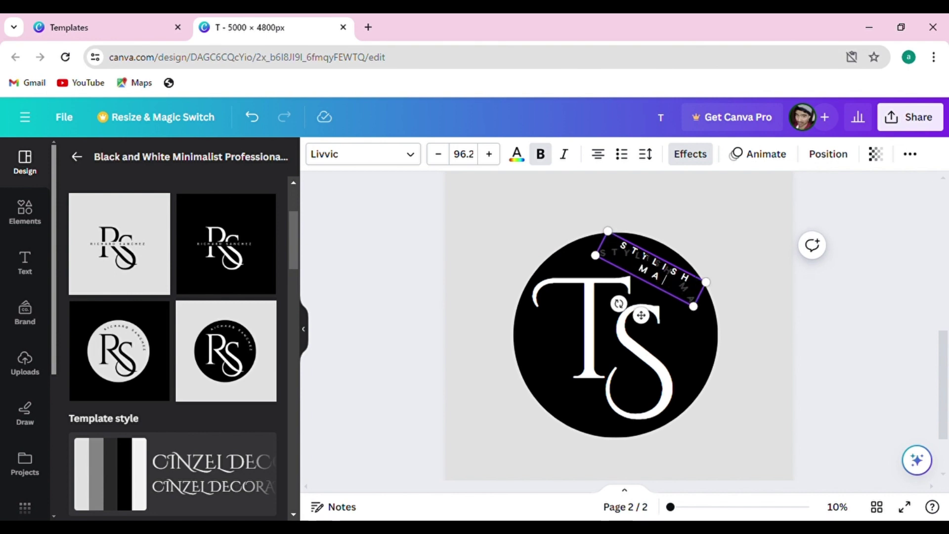
pyautogui.press('Escape')
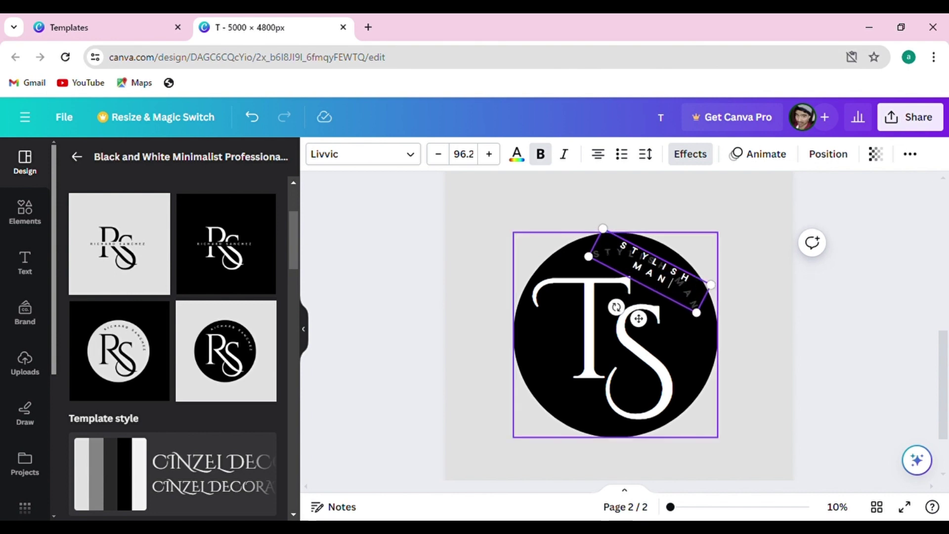
pyautogui.click(391, 259)
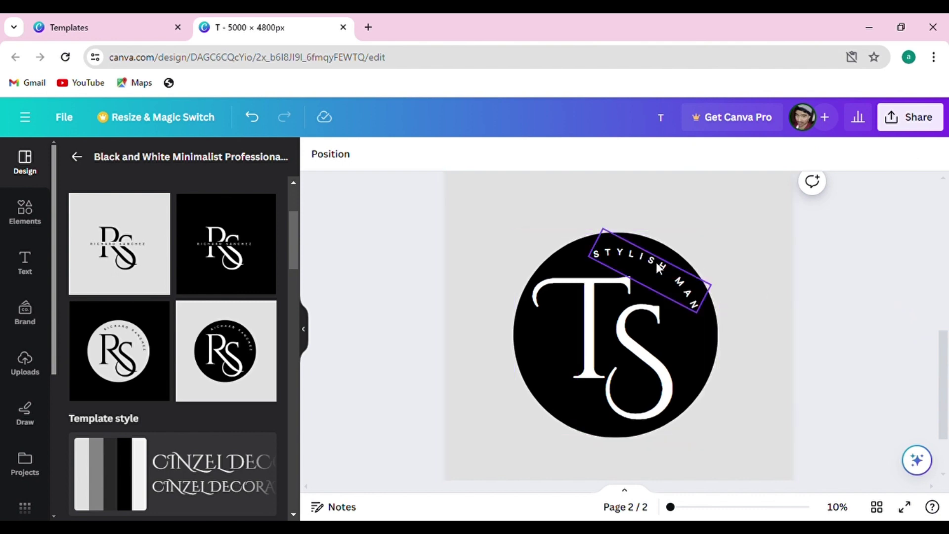
# Try enlarging the curved STYLISH MAN text and moving it slightly upward, and undo both changes.
pyautogui.click(697, 309)
pyautogui.moveTo(697, 312); pyautogui.dragTo(713, 327)
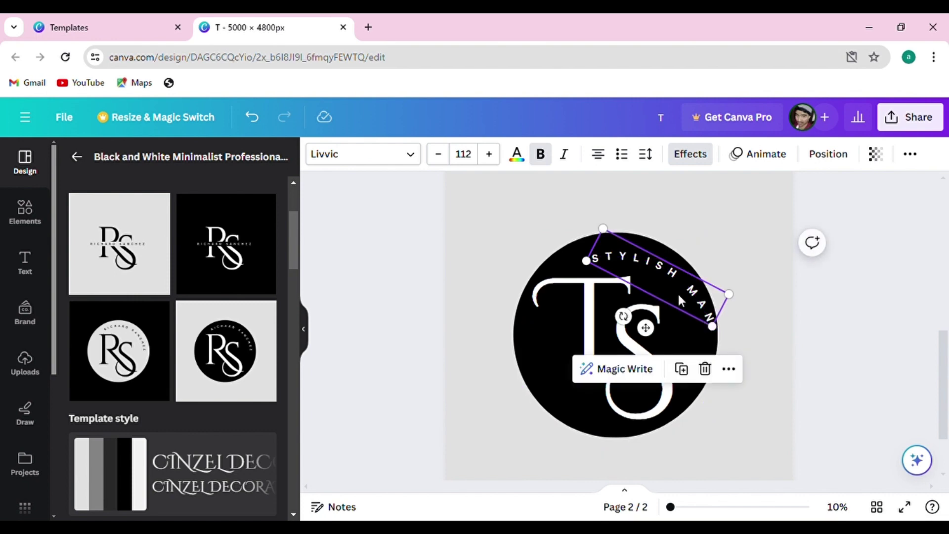
pyautogui.moveTo(668, 279); pyautogui.dragTo(665, 262)
pyautogui.hotkey('ctrl', 'z')
pyautogui.hotkey('ctrl', 'z')
pyautogui.click(878, 292)
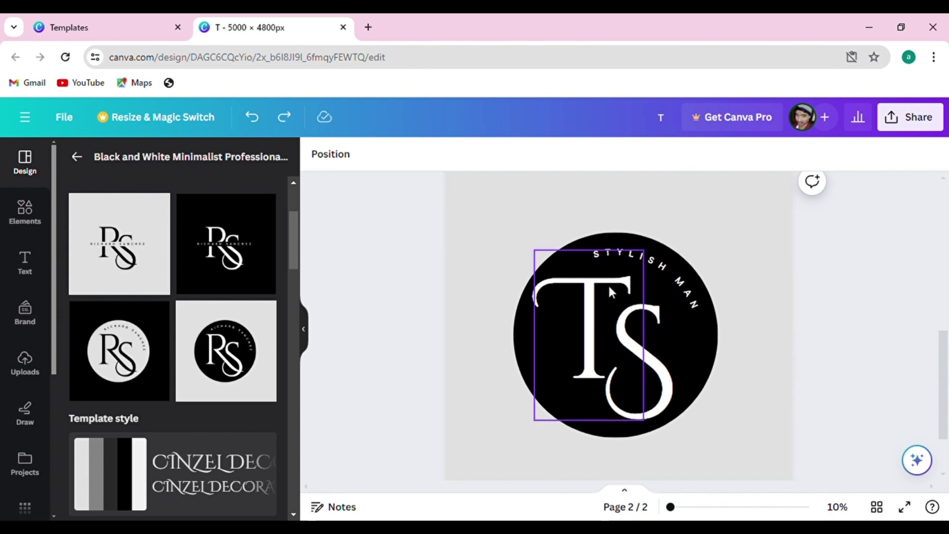
# Delete the black circle, the TS letters and the curved text from page 2, leaving only its background.
pyautogui.scroll(-2, 609, 283)
pyautogui.scroll(3, 607, 292)
pyautogui.scroll(-2, 692, 314)
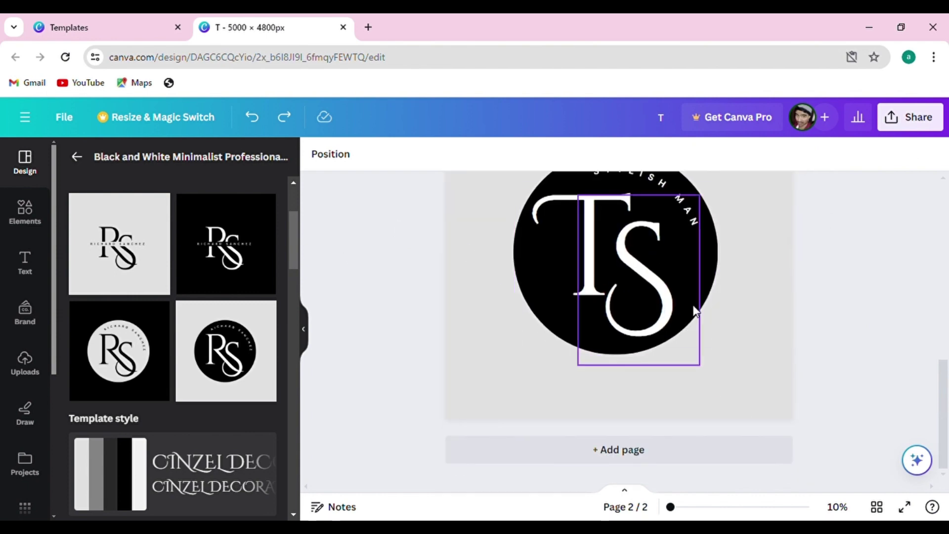
pyautogui.scroll(2, 583, 275)
pyautogui.moveTo(406, 248); pyautogui.dragTo(759, 440)
pyautogui.click(683, 251)
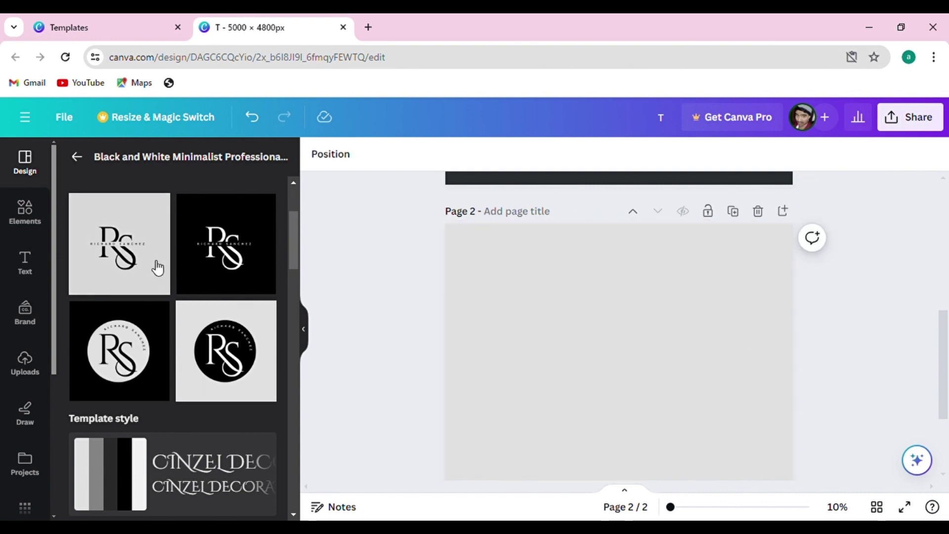
# Apply the RS template variant with black letters on light gray to page 2 and replace its letter R with T.
pyautogui.click(113, 247)
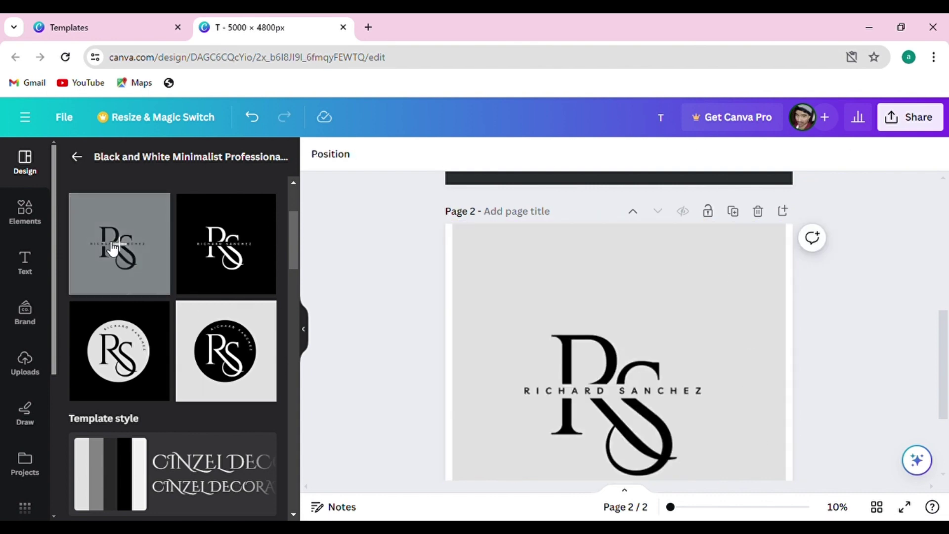
pyautogui.click(850, 304)
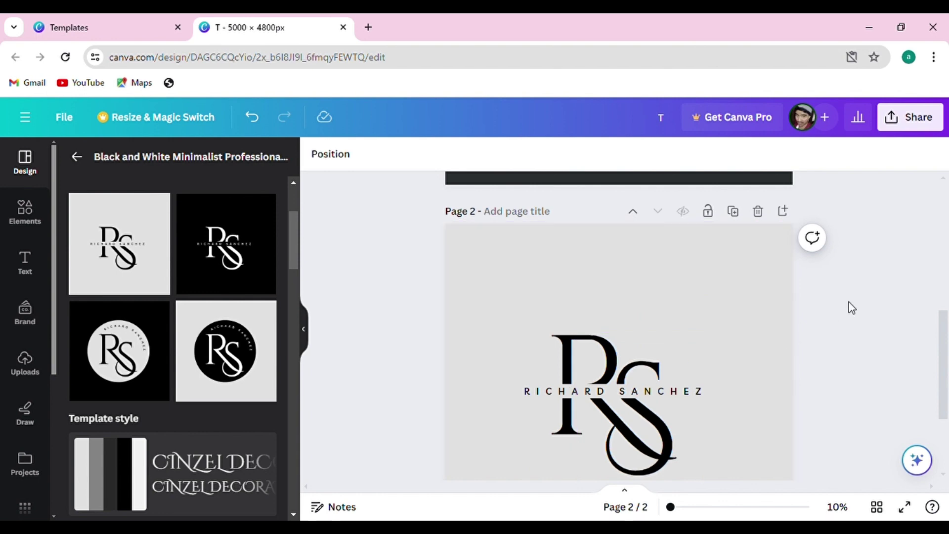
pyautogui.doubleClick(587, 344)
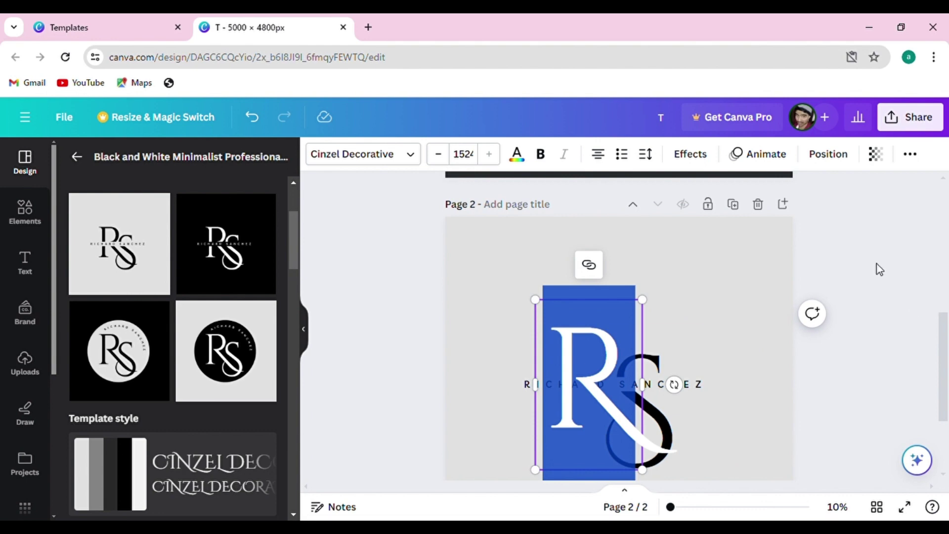
pyautogui.click(878, 268)
pyautogui.doubleClick(600, 339)
pyautogui.write('T')
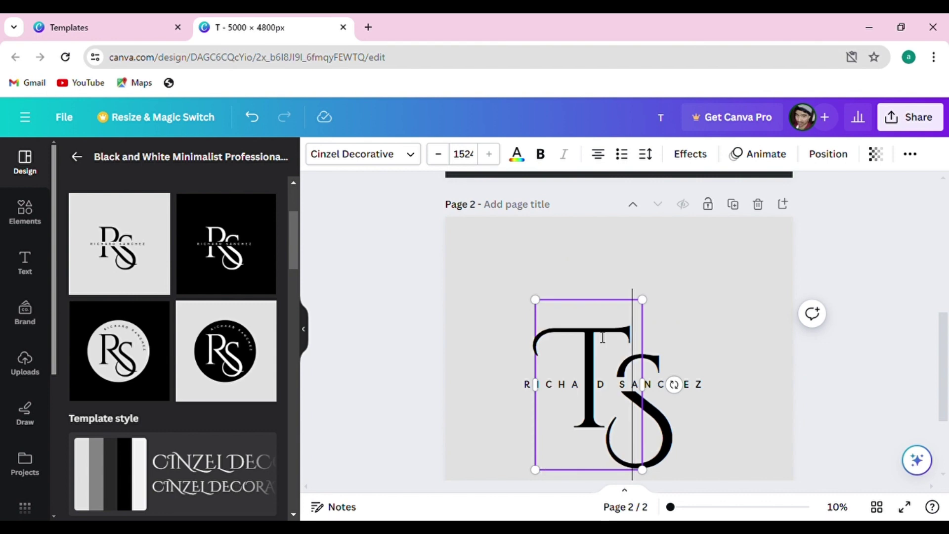
pyautogui.click(875, 291)
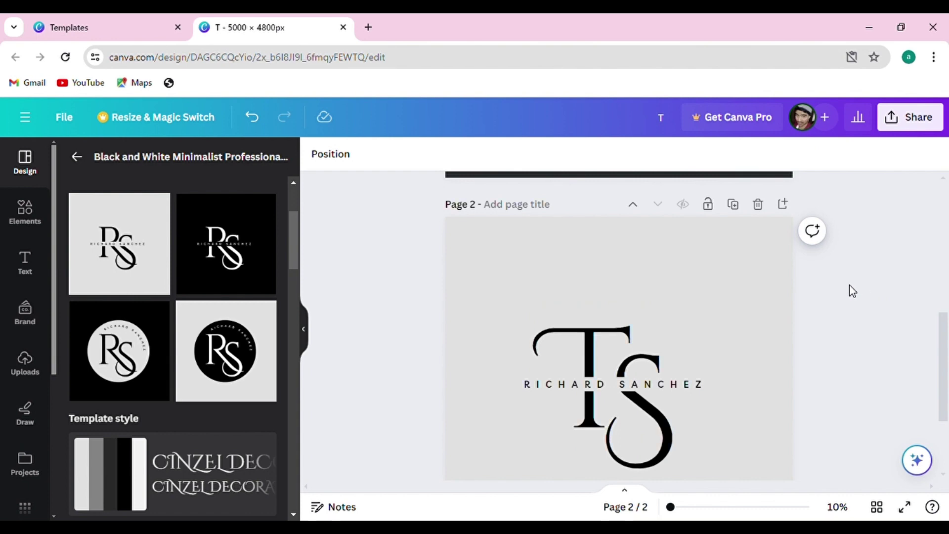
pyautogui.scroll(-5, 183, 342)
pyautogui.scroll(1, 204, 372)
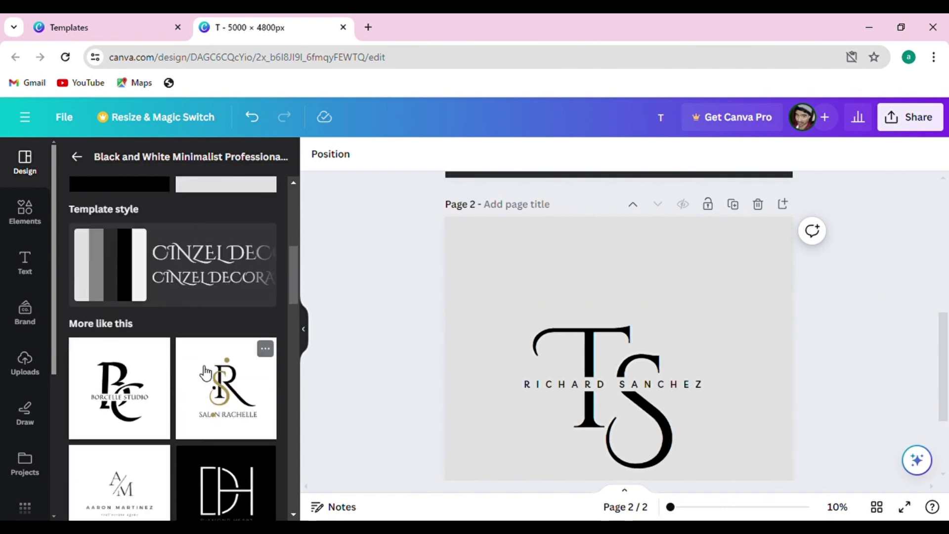
pyautogui.scroll(-3, 205, 372)
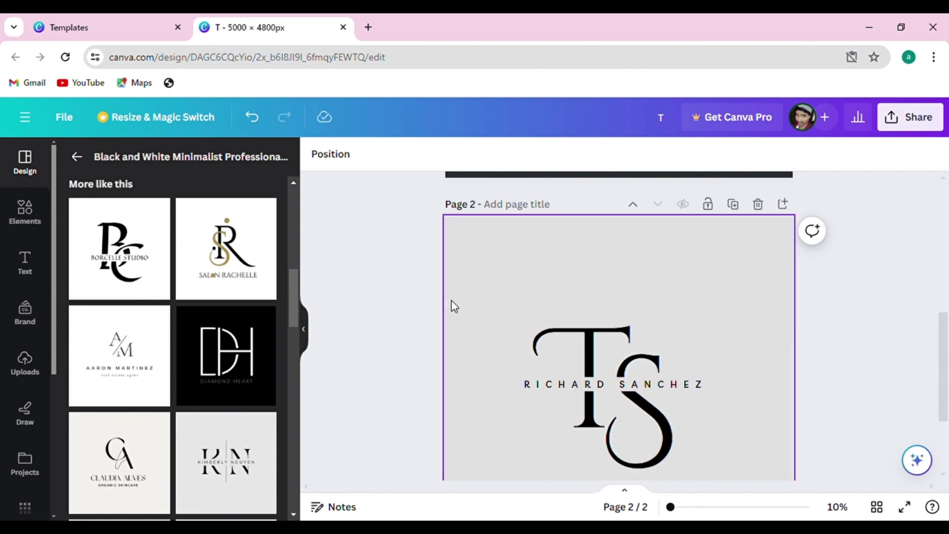
# Replace the name text running across the TS monogram on page 2 with STYLISH MAN.
pyautogui.doubleClick(585, 388)
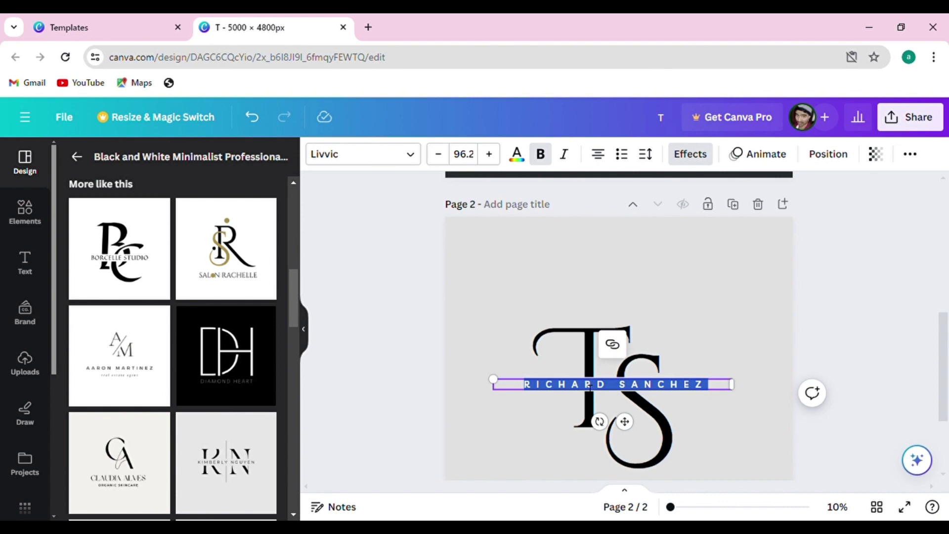
pyautogui.write('RISH')
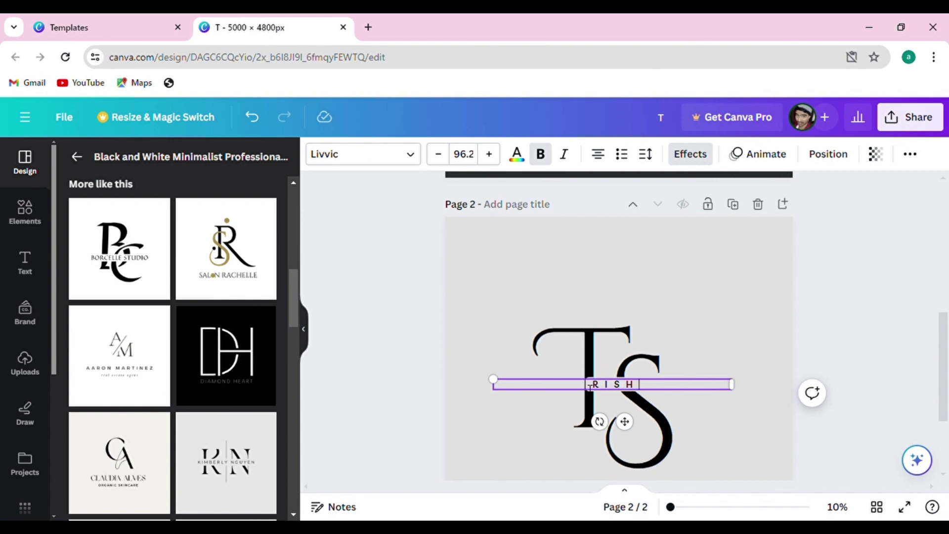
pyautogui.write('EST')
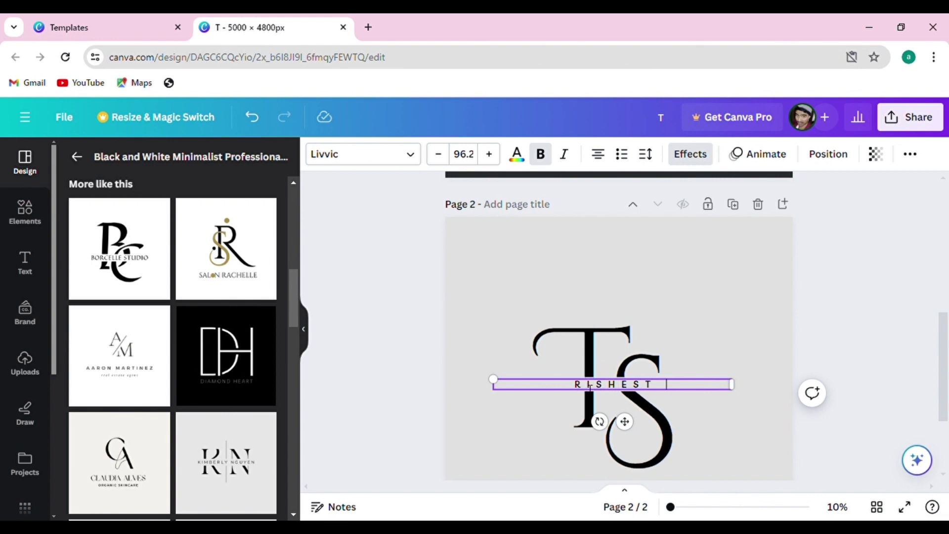
pyautogui.write(' M')
pyautogui.hotkey('ctrl', 'a')
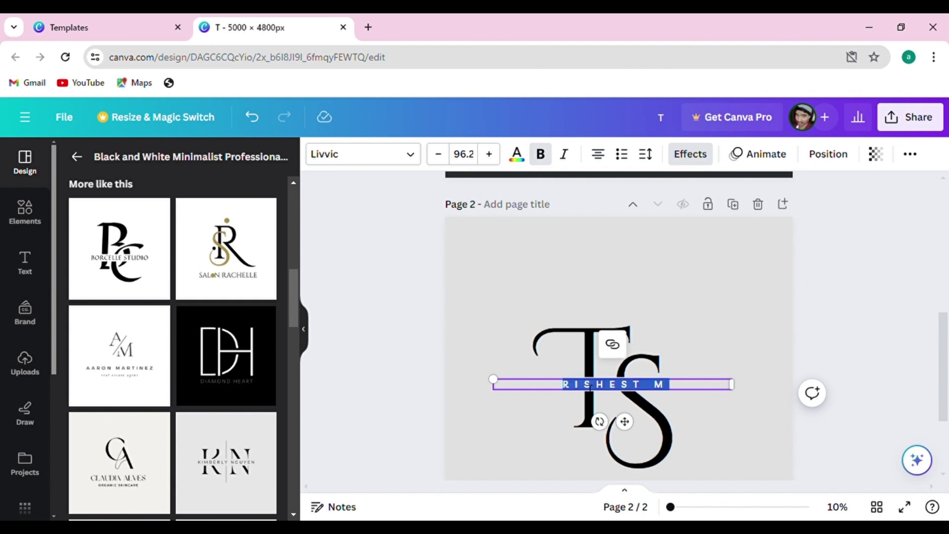
pyautogui.write('STYLI')
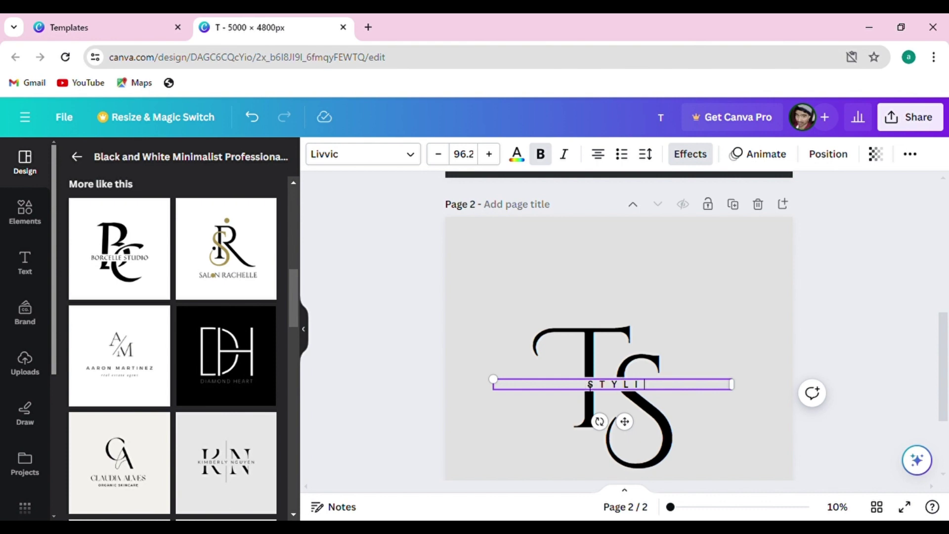
pyautogui.write('SH MAN')
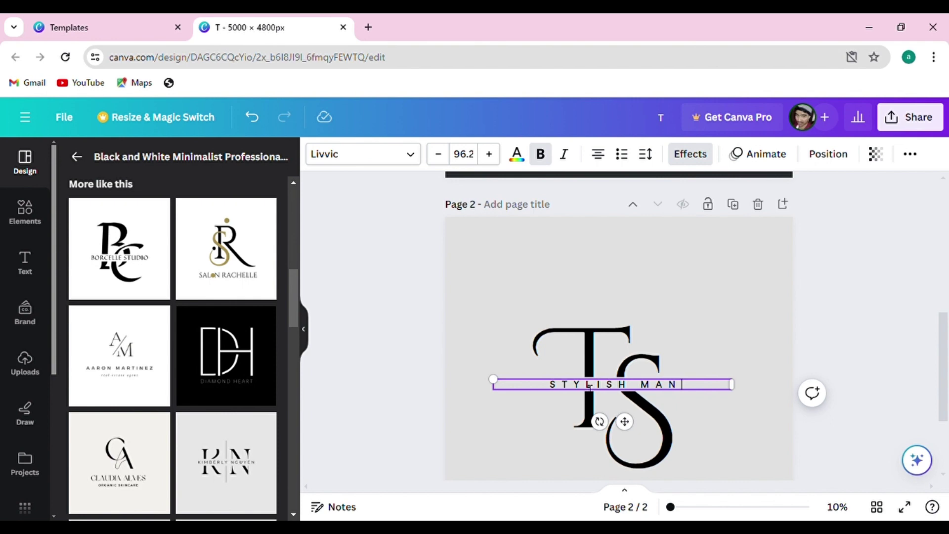
pyautogui.click(830, 324)
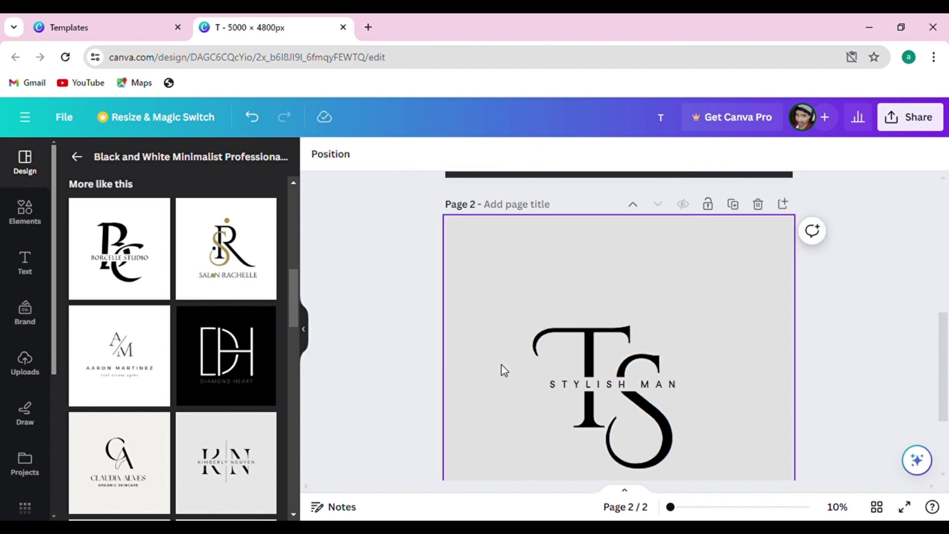
# Group the TS letters with the STYLISH MAN text on page 2 and copy the group.
pyautogui.moveTo(394, 290); pyautogui.dragTo(717, 492)
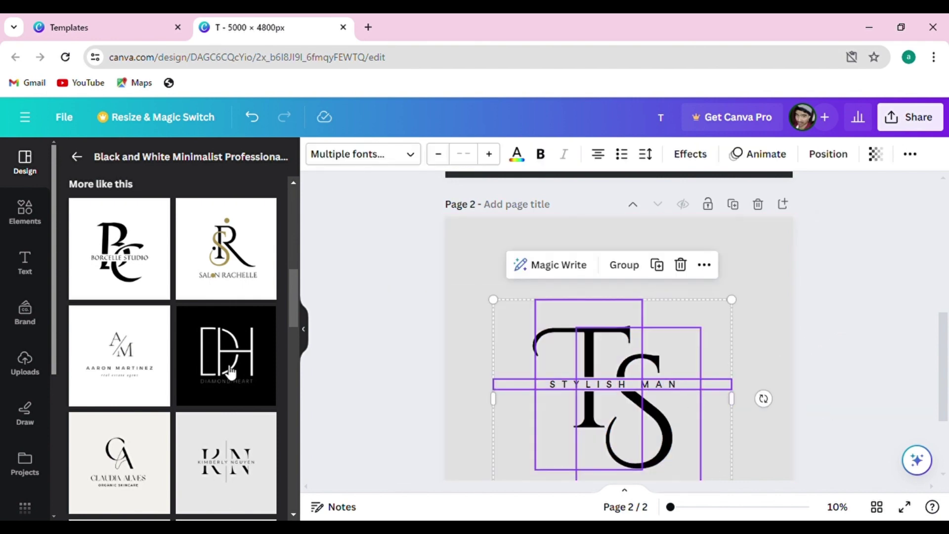
pyautogui.click(863, 285)
pyautogui.moveTo(420, 293); pyautogui.dragTo(716, 447)
pyautogui.click(627, 265)
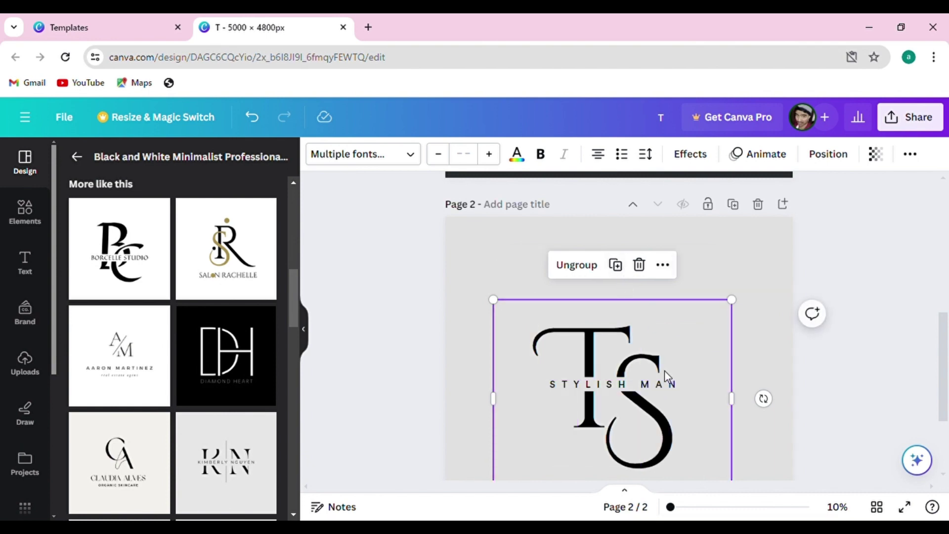
pyautogui.click(663, 265)
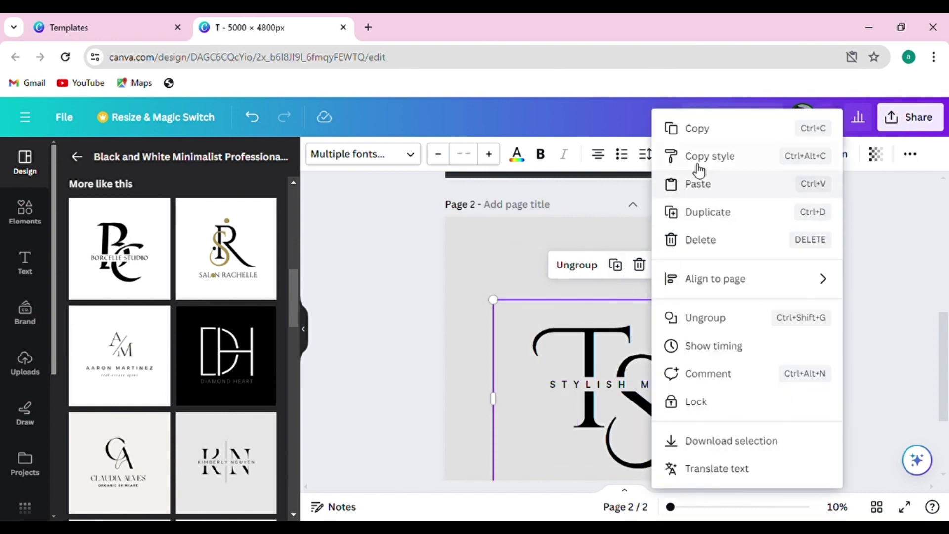
pyautogui.click(706, 130)
# Paste the TS monogram group onto page 1, shrink it and place it above the T-SHIRT text.
pyautogui.scroll(5, 731, 306)
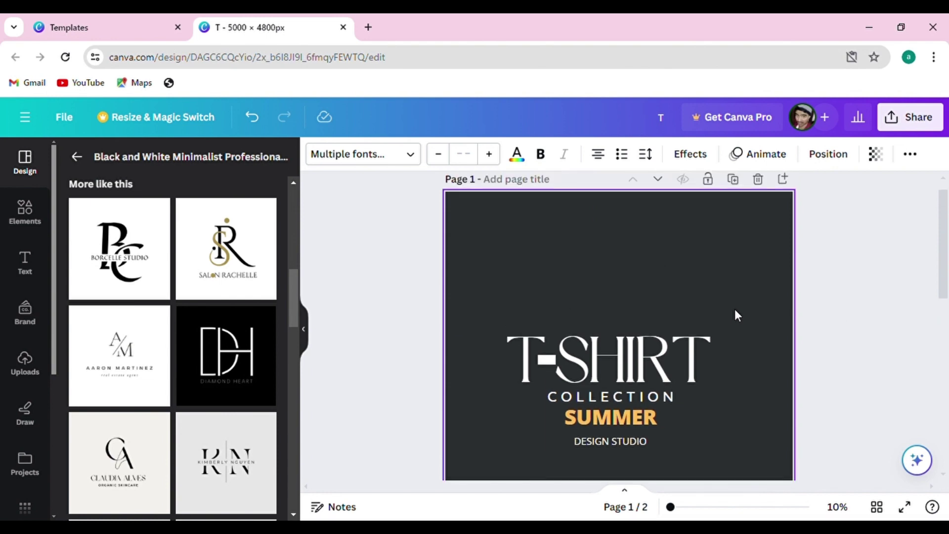
pyautogui.click(694, 240)
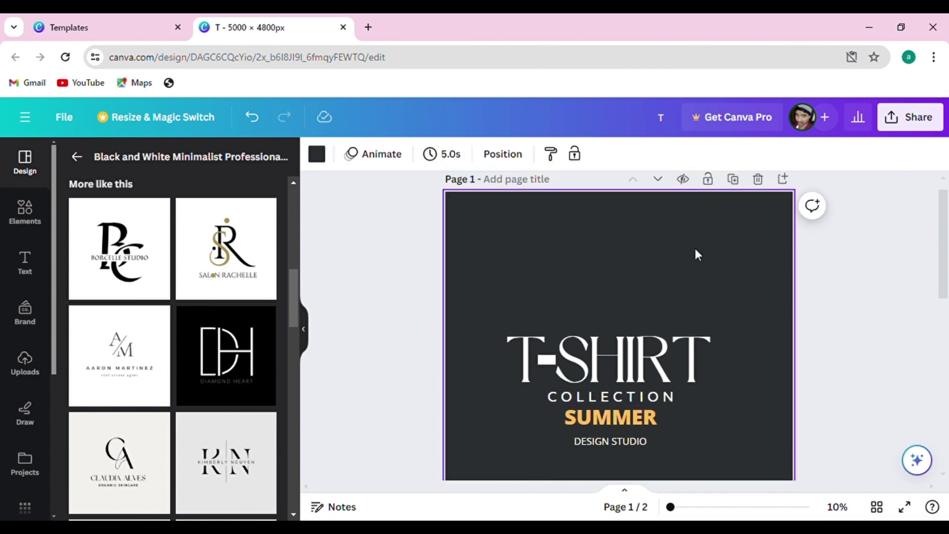
pyautogui.hotkey('ctrl', 'v')
pyautogui.moveTo(597, 298); pyautogui.dragTo(604, 203)
pyautogui.moveTo(734, 378); pyautogui.dragTo(657, 313)
pyautogui.moveTo(606, 259); pyautogui.dragTo(637, 291)
pyautogui.click(817, 316)
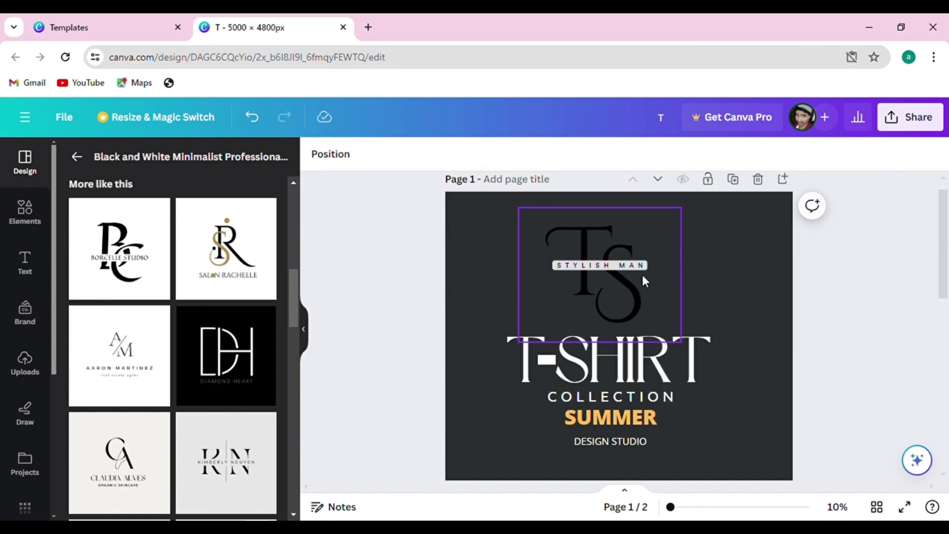
# Select the TS monogram and all the texts on page 1 and align them to their horizontal center.
pyautogui.moveTo(858, 251); pyautogui.dragTo(517, 441)
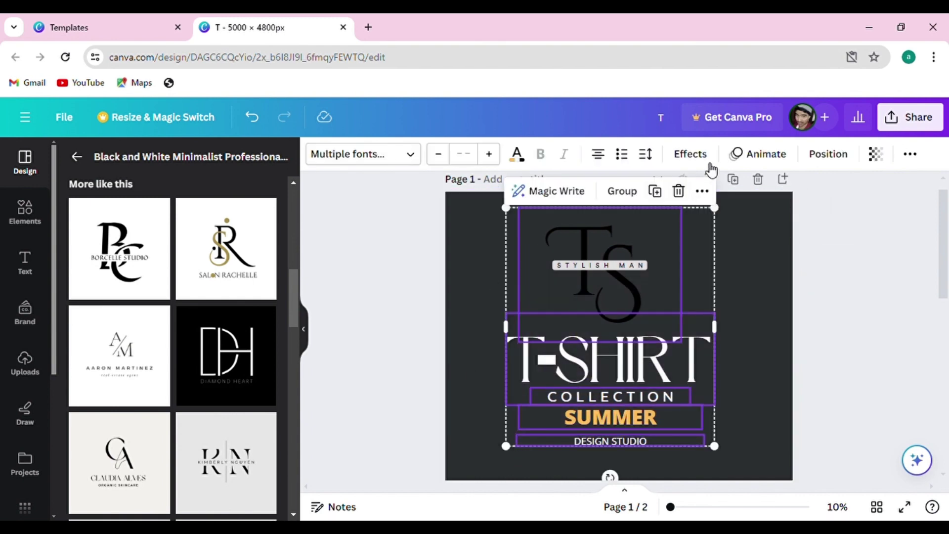
pyautogui.click(830, 157)
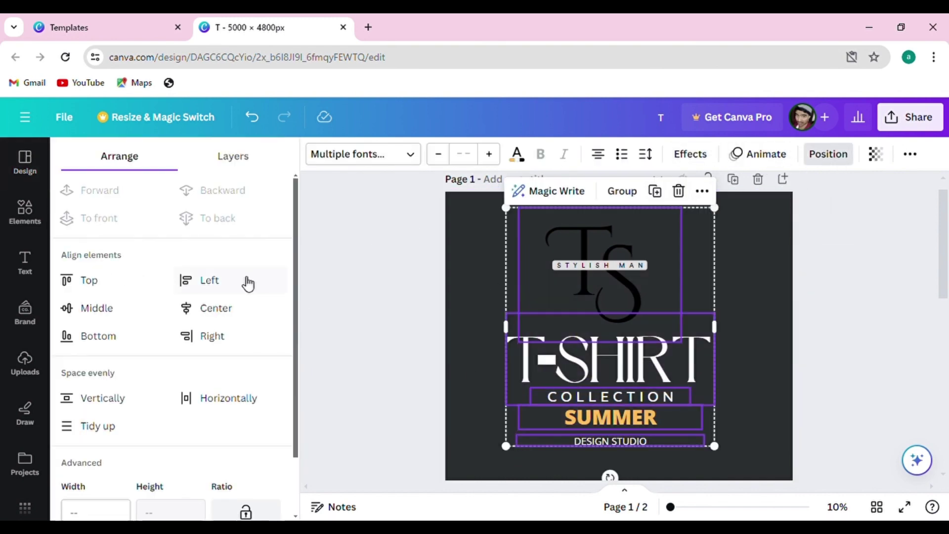
pyautogui.click(232, 313)
pyautogui.click(832, 291)
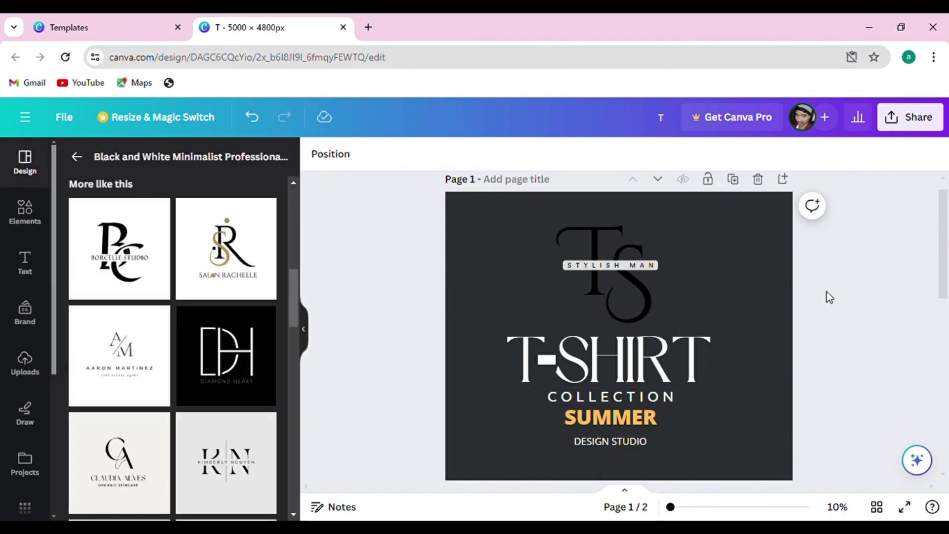
# Add an orange square to page 1 and place it behind the TS monogram.
pyautogui.click(76, 156)
pyautogui.scroll(-5, 194, 322)
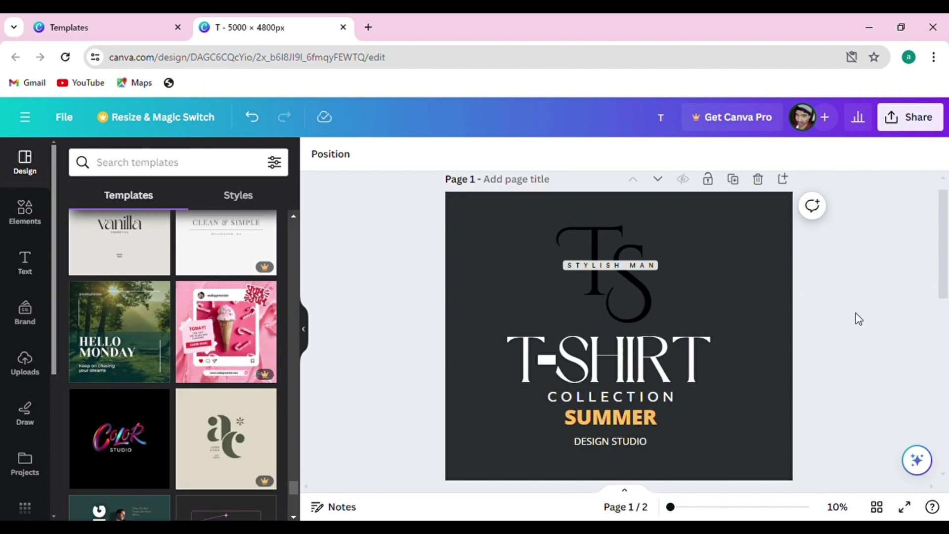
pyautogui.click(26, 213)
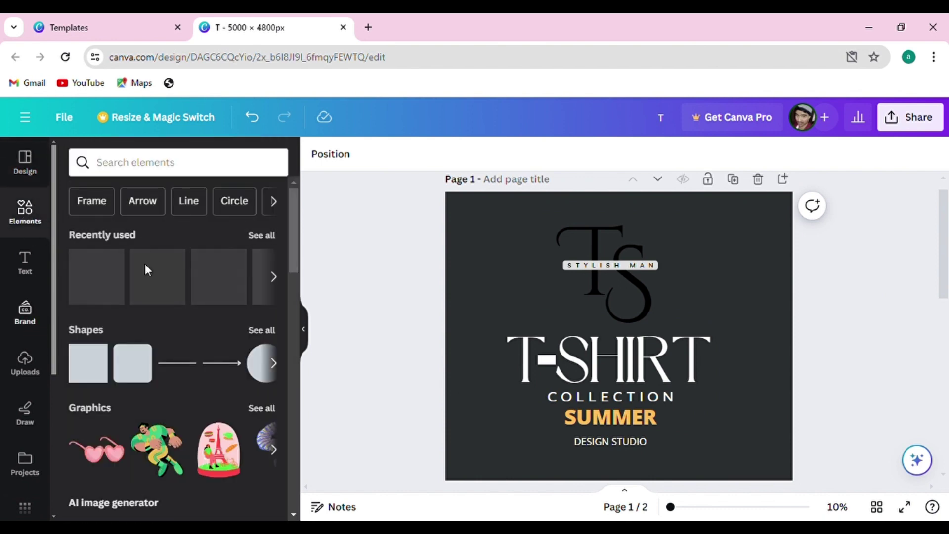
pyautogui.click(104, 367)
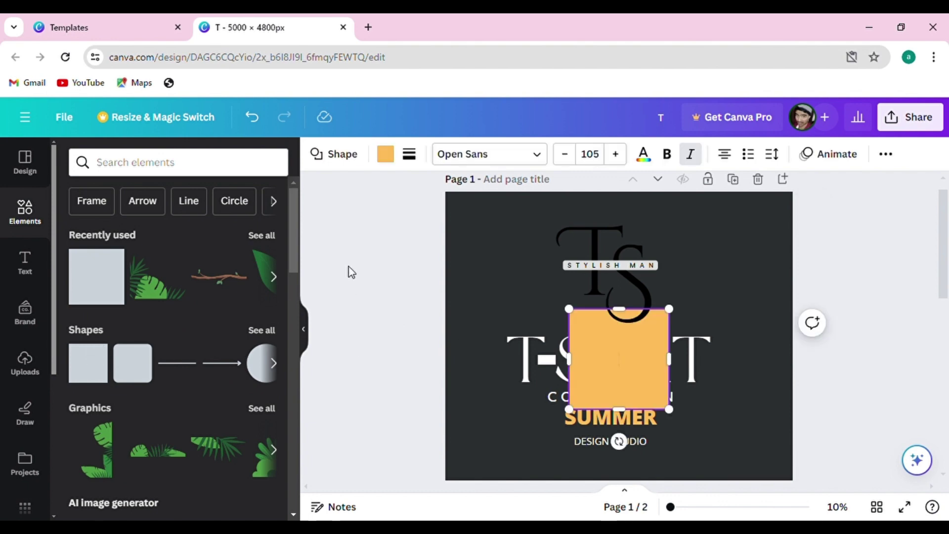
pyautogui.click(365, 267)
pyautogui.moveTo(635, 381); pyautogui.dragTo(555, 281)
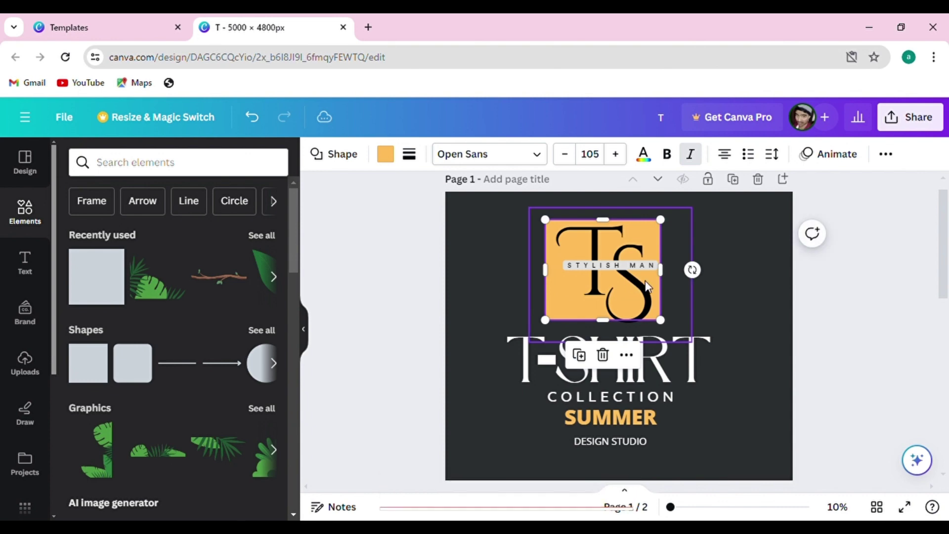
# Move the TS monogram so it sits centered over the orange square.
pyautogui.moveTo(875, 219); pyautogui.dragTo(687, 278)
pyautogui.click(580, 304)
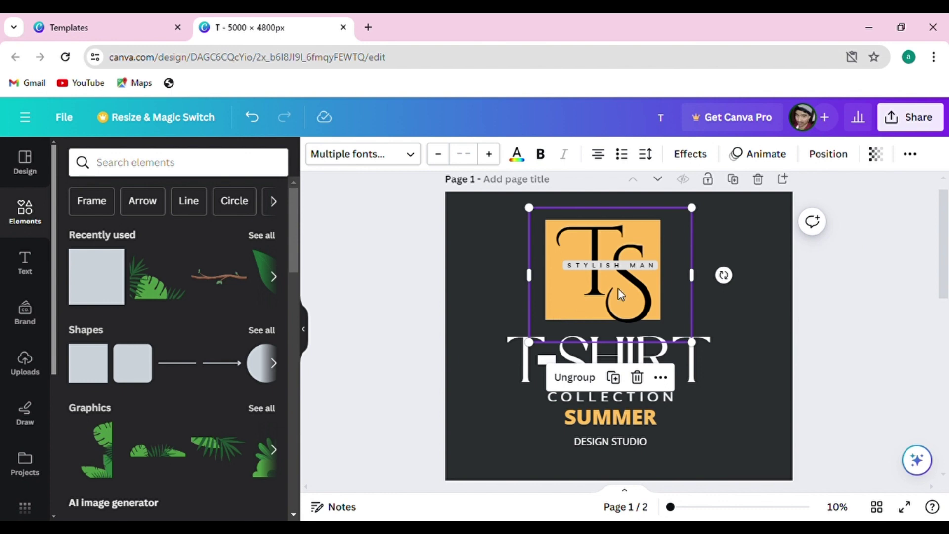
pyautogui.moveTo(700, 287); pyautogui.dragTo(662, 283)
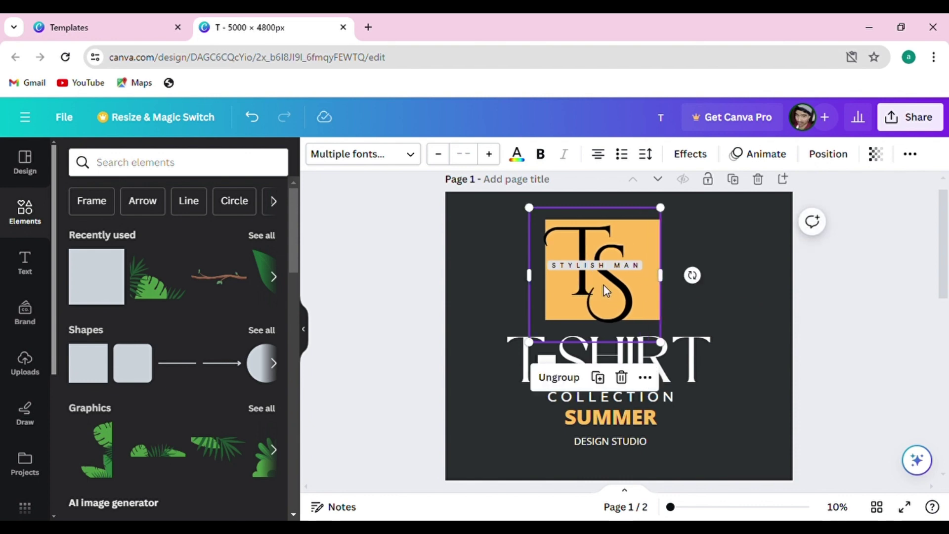
pyautogui.moveTo(603, 286); pyautogui.dragTo(621, 292)
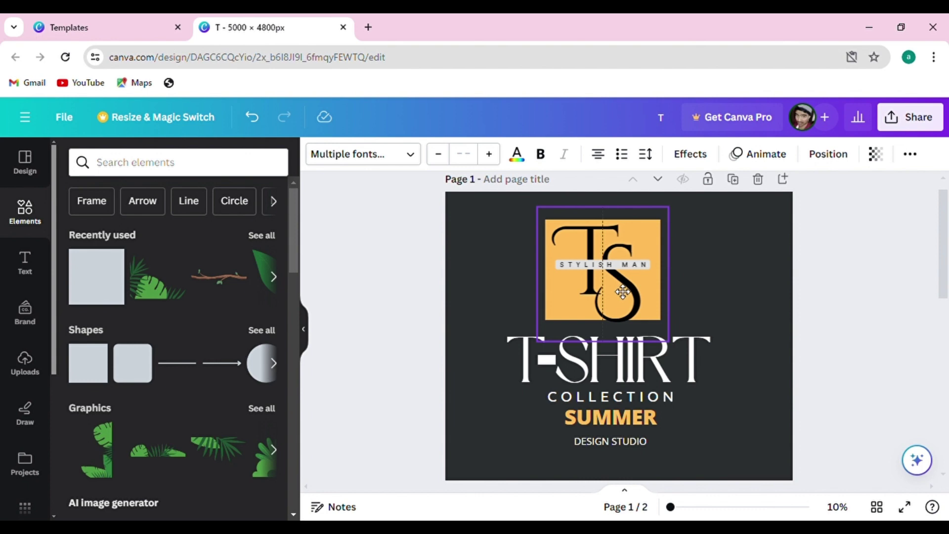
pyautogui.click(849, 267)
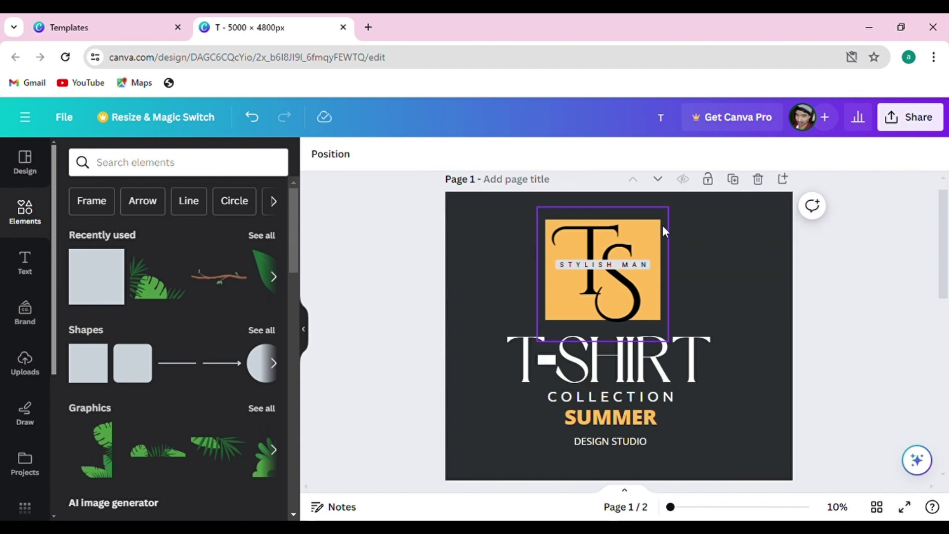
# Shift the TS monogram toward the right side of page 1 and fit the orange square behind it again.
pyautogui.moveTo(662, 226); pyautogui.dragTo(714, 221)
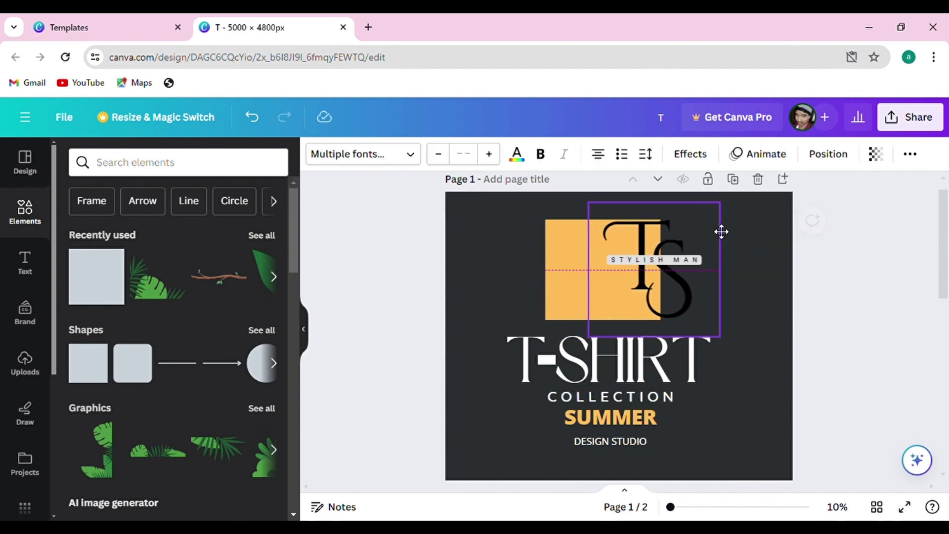
pyautogui.moveTo(557, 267); pyautogui.dragTo(618, 264)
pyautogui.moveTo(662, 314); pyautogui.dragTo(665, 328)
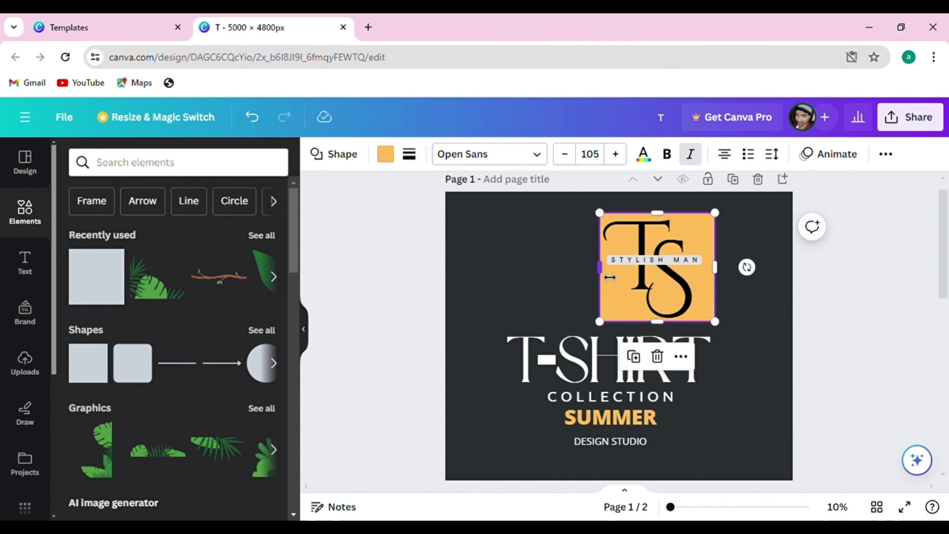
# Adjust the edges of the orange square so it frames the TS letters with similar margins on every side.
pyautogui.moveTo(608, 277); pyautogui.dragTo(603, 277)
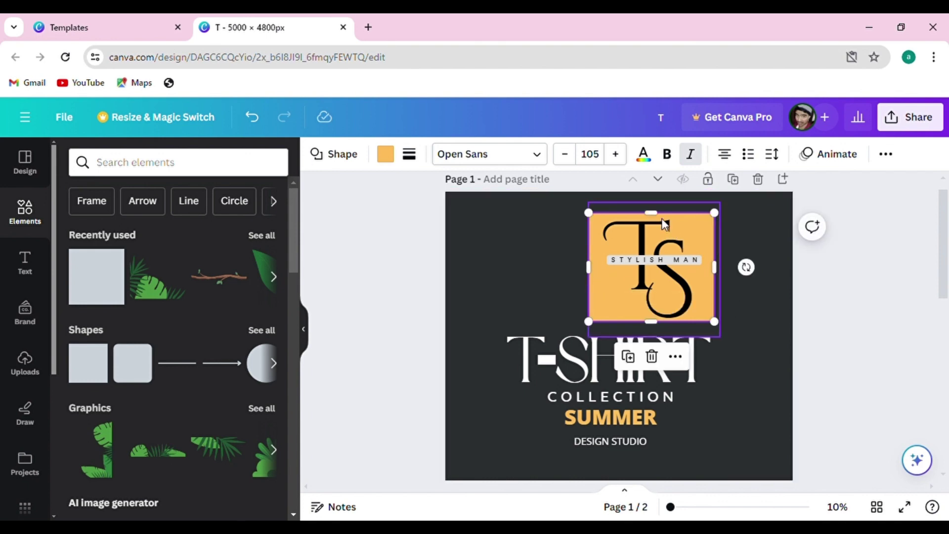
pyautogui.moveTo(662, 219); pyautogui.dragTo(662, 217)
pyautogui.moveTo(662, 332); pyautogui.dragTo(662, 335)
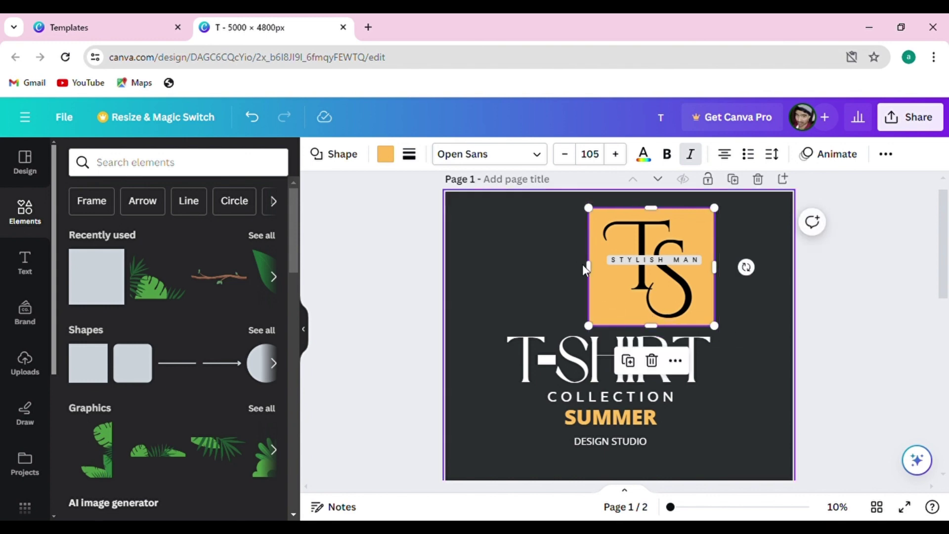
pyautogui.moveTo(598, 277); pyautogui.dragTo(605, 277)
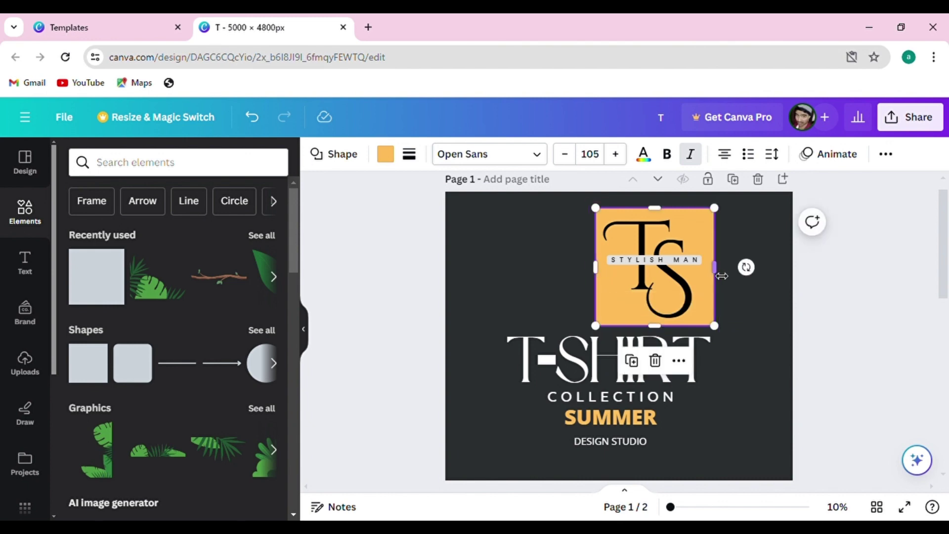
pyautogui.moveTo(720, 276); pyautogui.dragTo(714, 276)
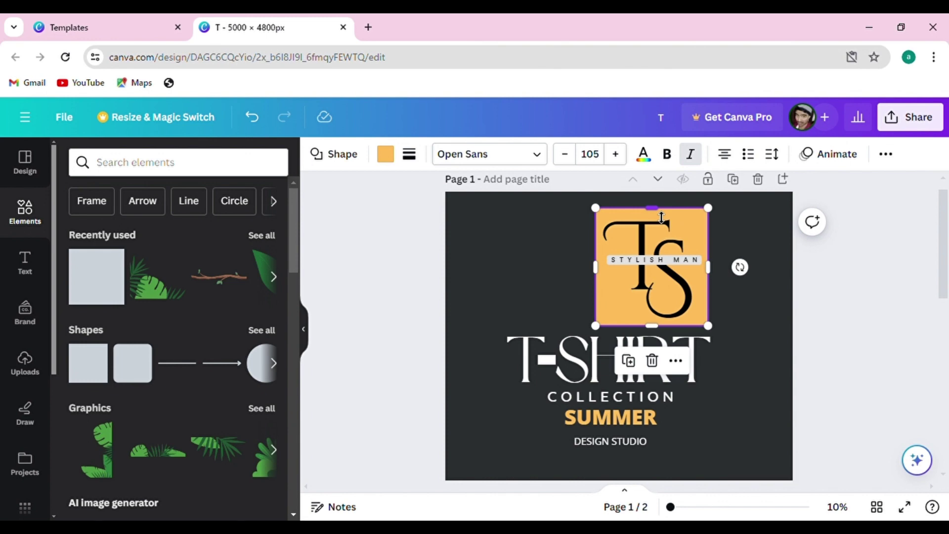
pyautogui.moveTo(661, 221); pyautogui.dragTo(661, 225)
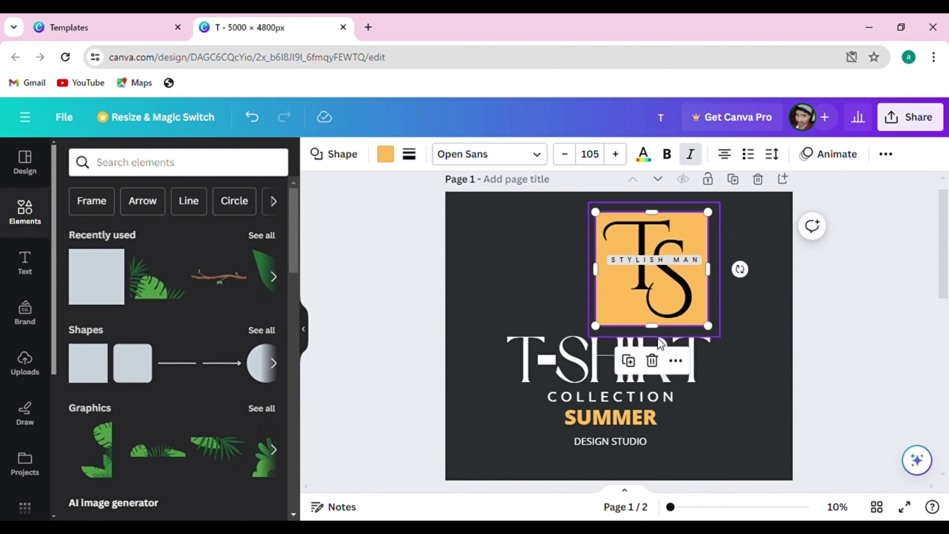
# Group the TS monogram with its orange square and center the group above the T-SHIRT text.
pyautogui.moveTo(856, 219); pyautogui.dragTo(608, 293)
pyautogui.click(885, 267)
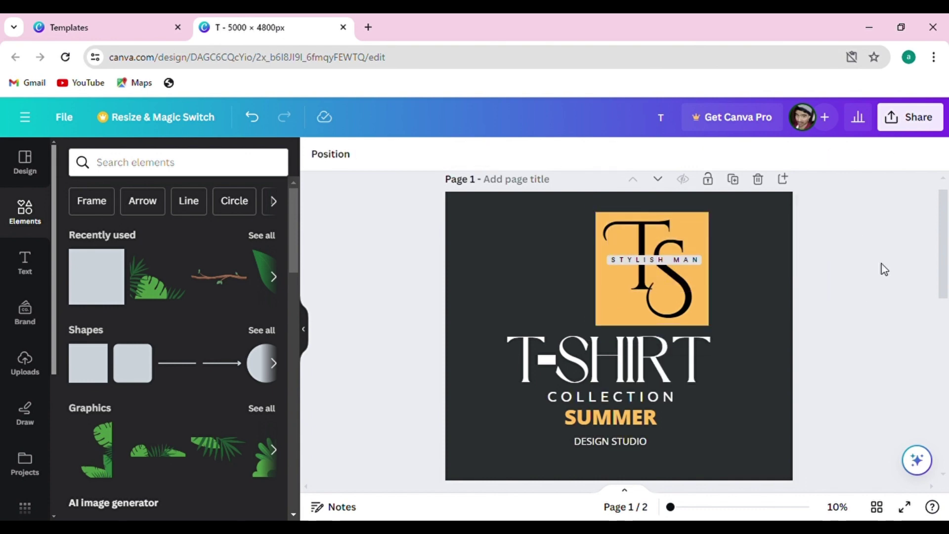
pyautogui.moveTo(899, 203); pyautogui.dragTo(589, 307)
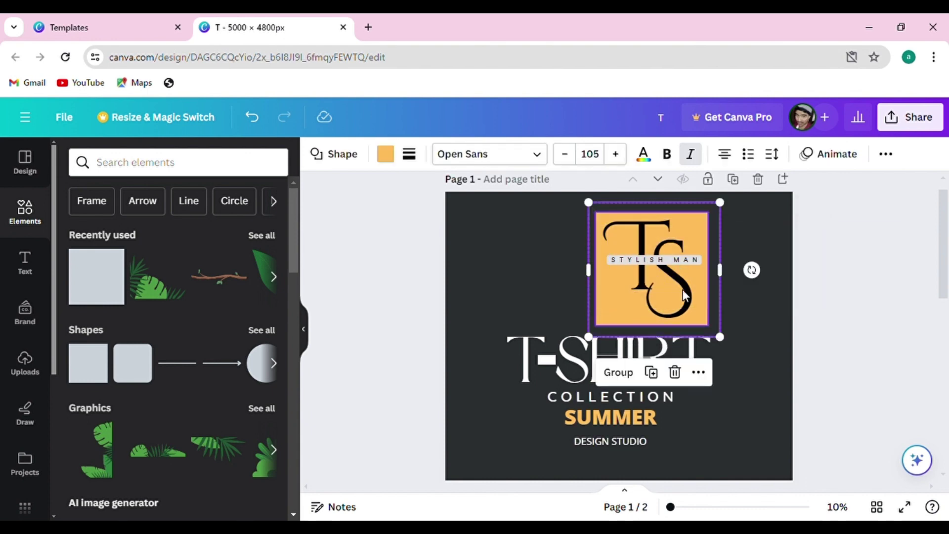
pyautogui.click(620, 372)
pyautogui.moveTo(675, 272); pyautogui.dragTo(636, 280)
pyautogui.click(871, 275)
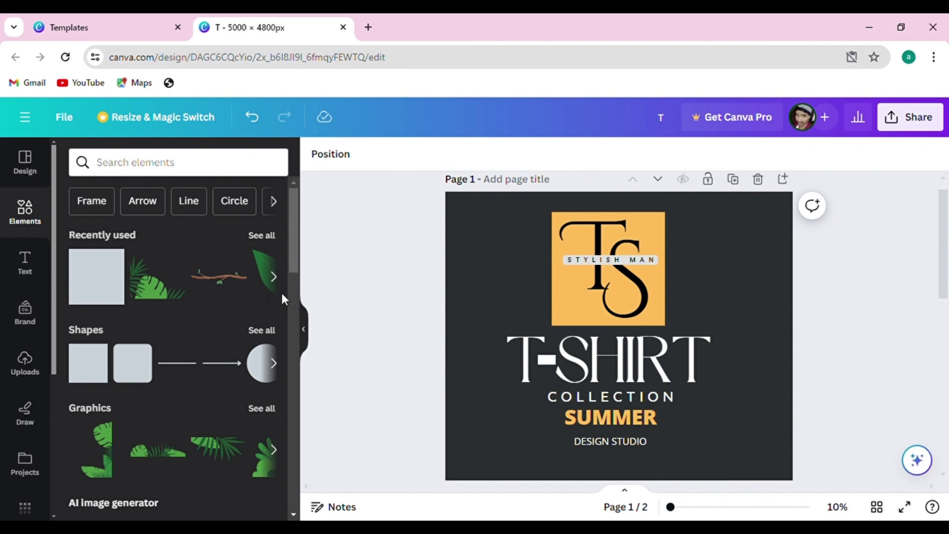
# Add a second orange square, shrink it to the height of the COLLECTION and SUMMER lines and place it at their left end.
pyautogui.click(96, 289)
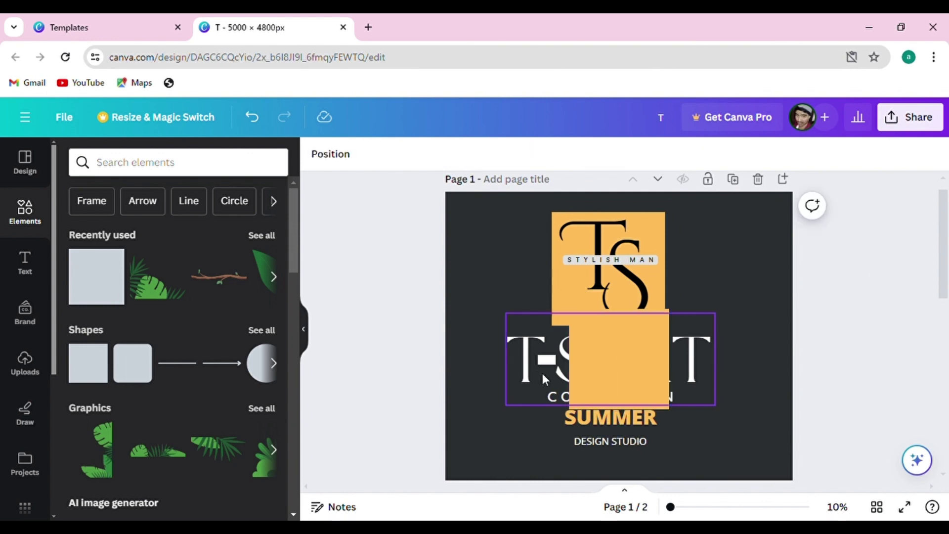
pyautogui.moveTo(601, 364); pyautogui.dragTo(558, 405)
pyautogui.moveTo(626, 352); pyautogui.dragTo(544, 417)
pyautogui.click(516, 318)
pyautogui.scroll(-2, 516, 318)
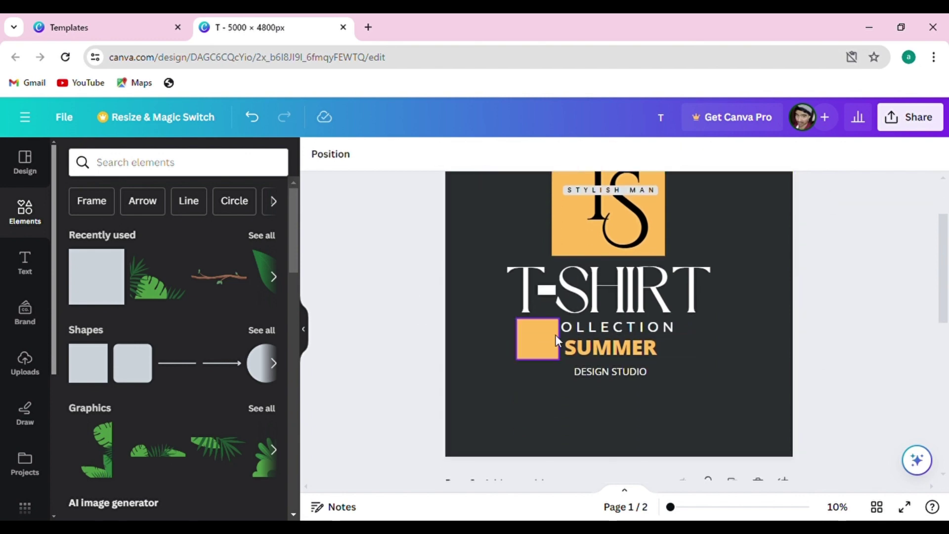
pyautogui.click(518, 332)
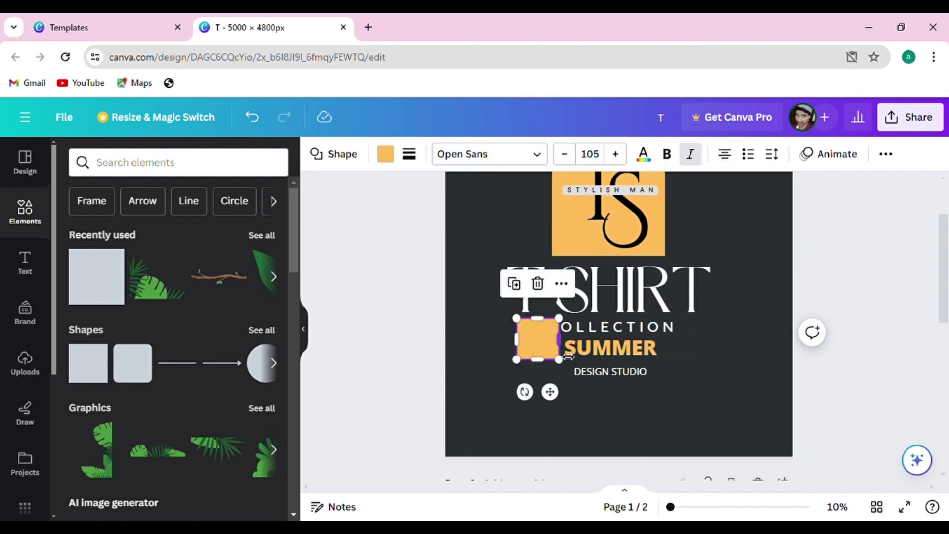
pyautogui.moveTo(566, 356); pyautogui.dragTo(558, 355)
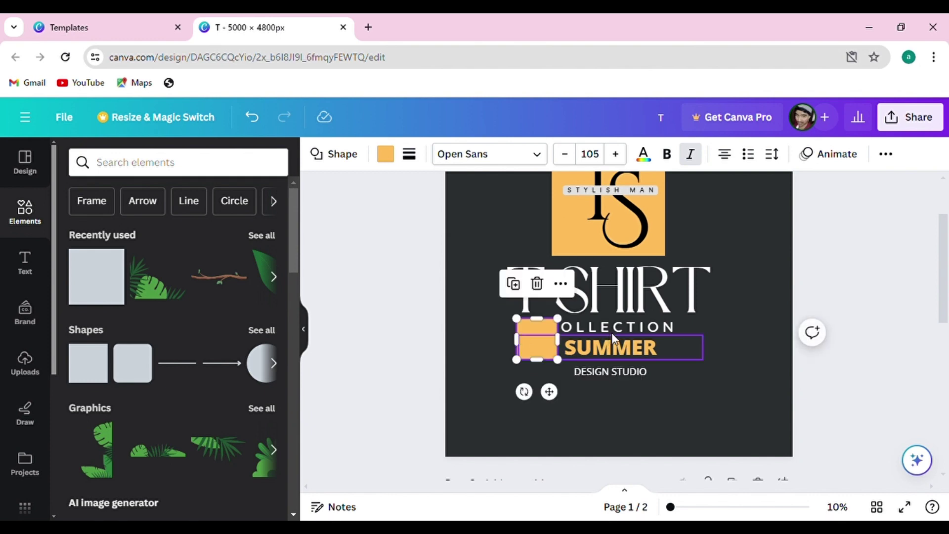
pyautogui.click(613, 329)
pyautogui.moveTo(612, 329); pyautogui.dragTo(734, 326)
pyautogui.hotkey('ctrl', 'z')
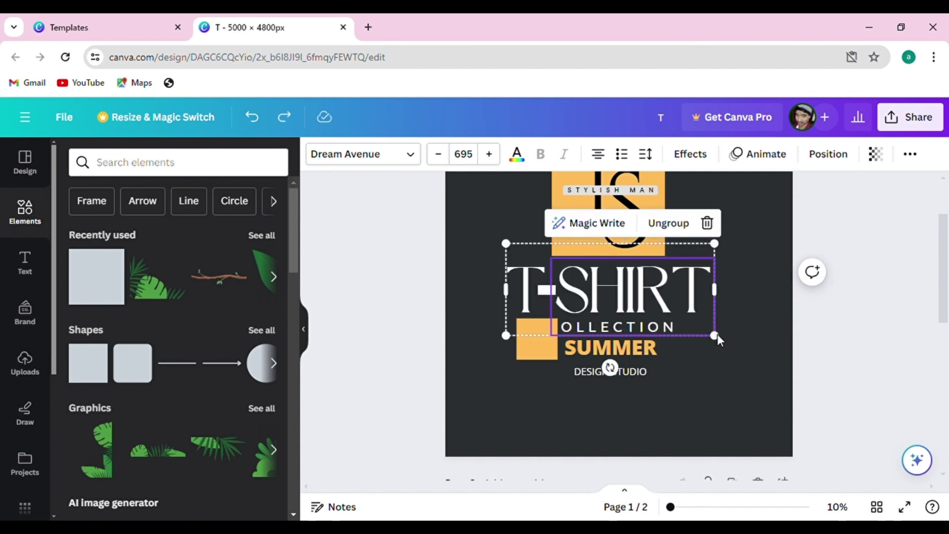
pyautogui.click(855, 325)
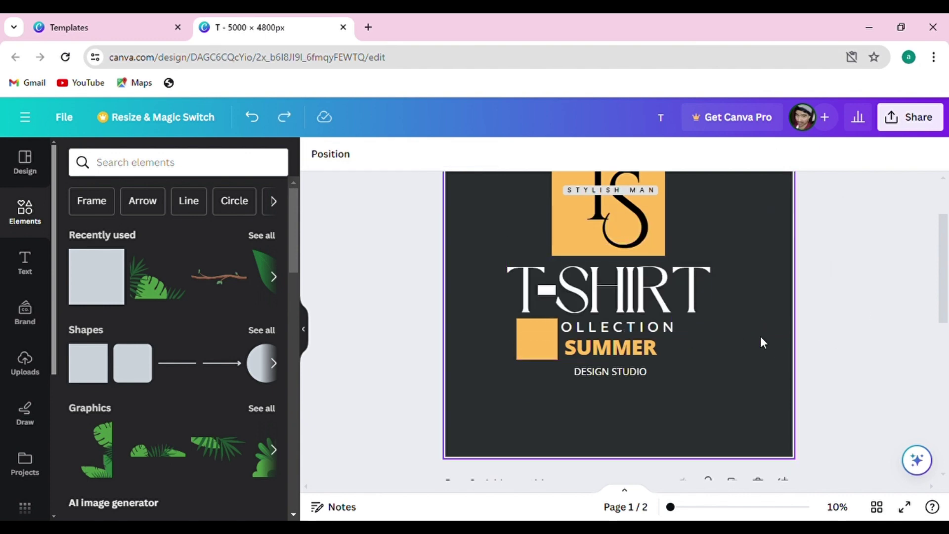
# Select the COLLECTION and SUMMER texts and bring them to the front, above the orange square.
pyautogui.moveTo(849, 308); pyautogui.dragTo(608, 357)
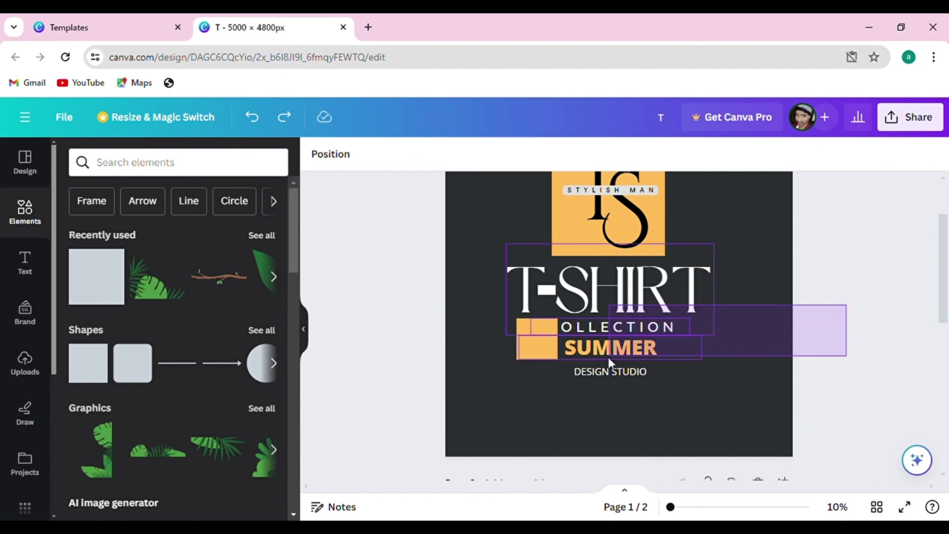
pyautogui.keyDown('shift'); pyautogui.click(692, 290); pyautogui.keyUp('shift')
pyautogui.rightClick(645, 353)
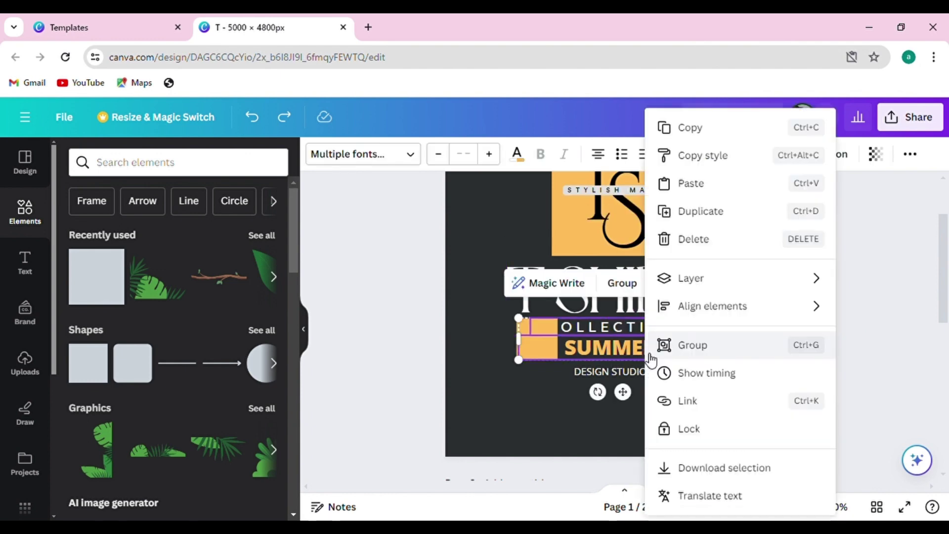
pyautogui.moveTo(720, 283)
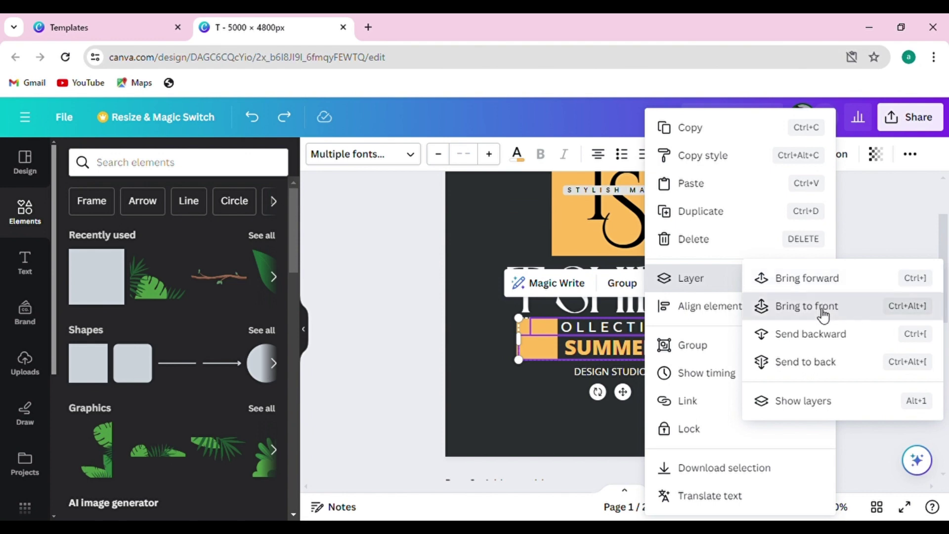
pyautogui.click(796, 307)
pyautogui.click(873, 288)
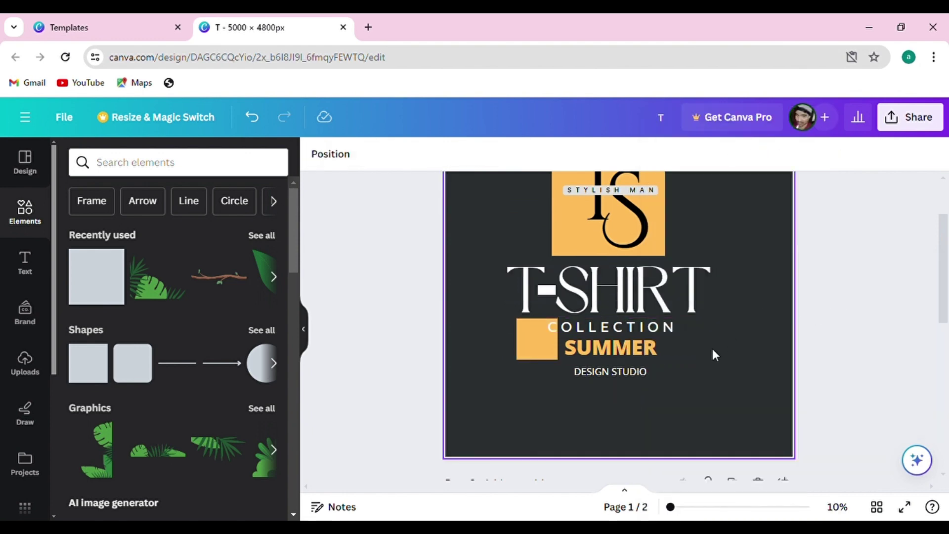
# Narrow the SUMMER text box so it fits closely around the word.
pyautogui.click(520, 347)
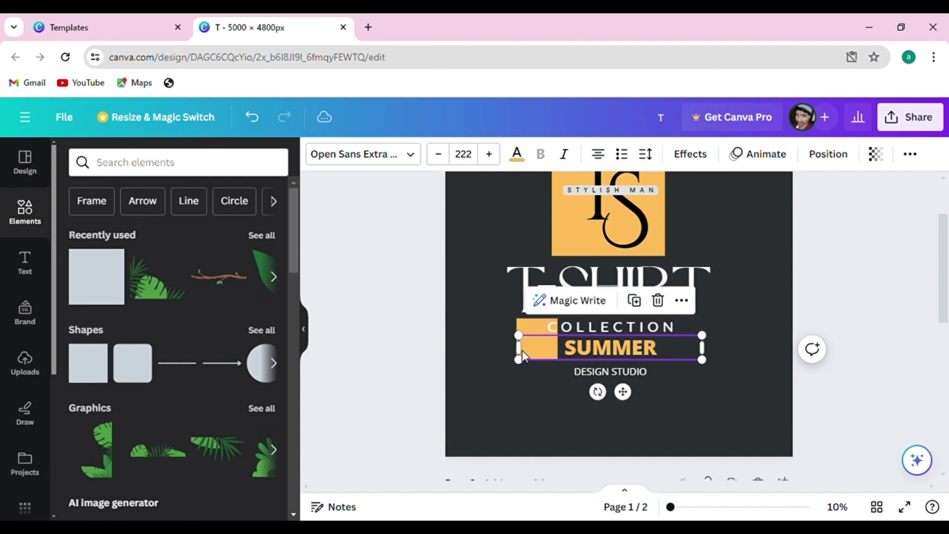
pyautogui.moveTo(525, 356); pyautogui.dragTo(559, 352)
pyautogui.click(382, 283)
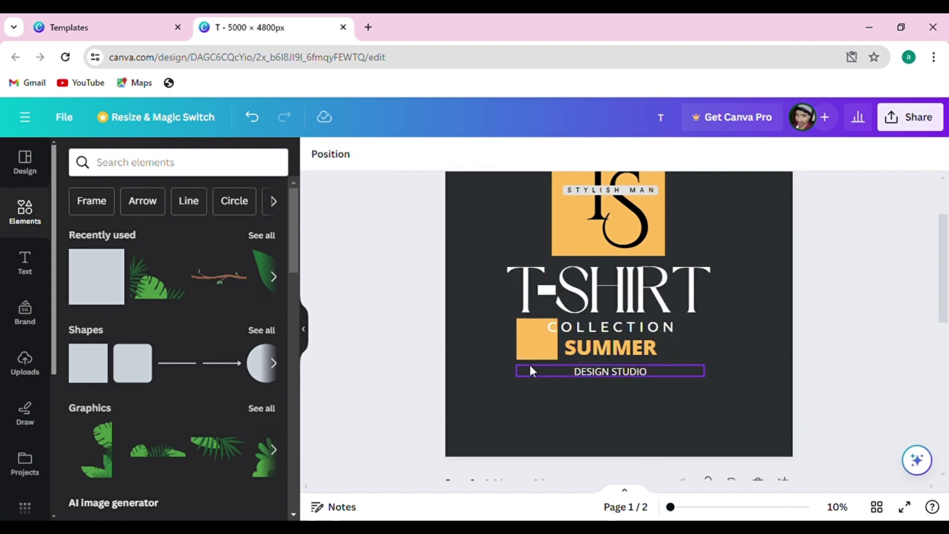
# Widen the small orange square into a bar spanning the full width behind COLLECTION and SUMMER.
pyautogui.click(527, 355)
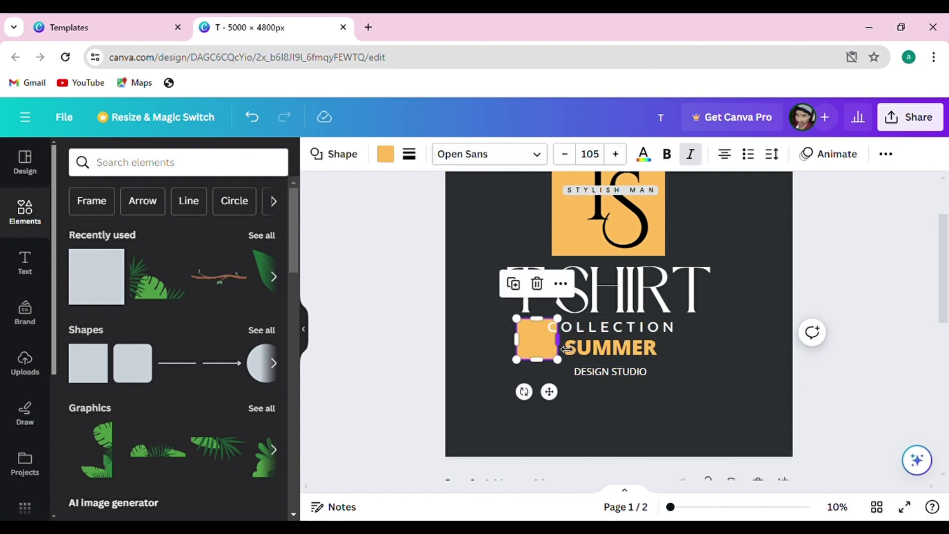
pyautogui.moveTo(559, 340); pyautogui.dragTo(711, 339)
pyautogui.click(870, 284)
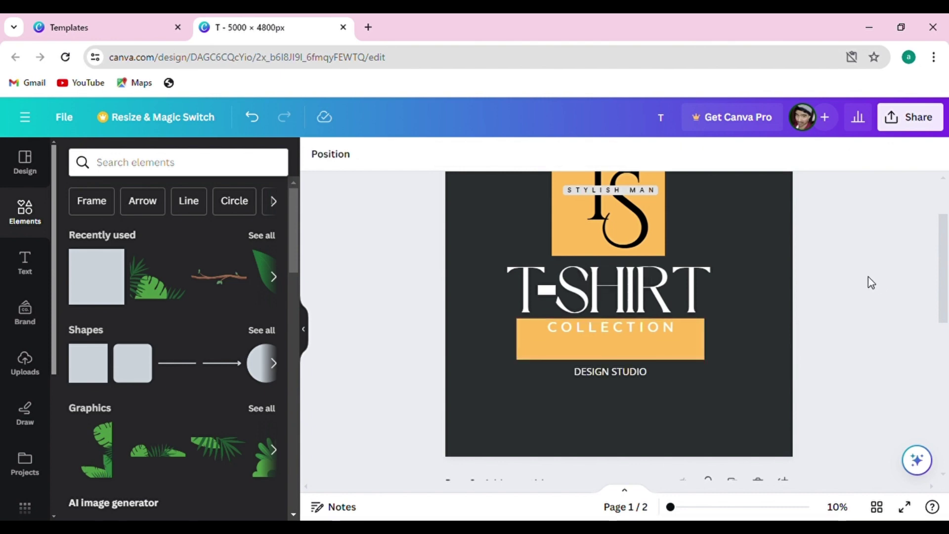
# Change the color of the SUMMER text on the orange bar to black.
pyautogui.scroll(2, 871, 282)
pyautogui.scroll(-3, 646, 299)
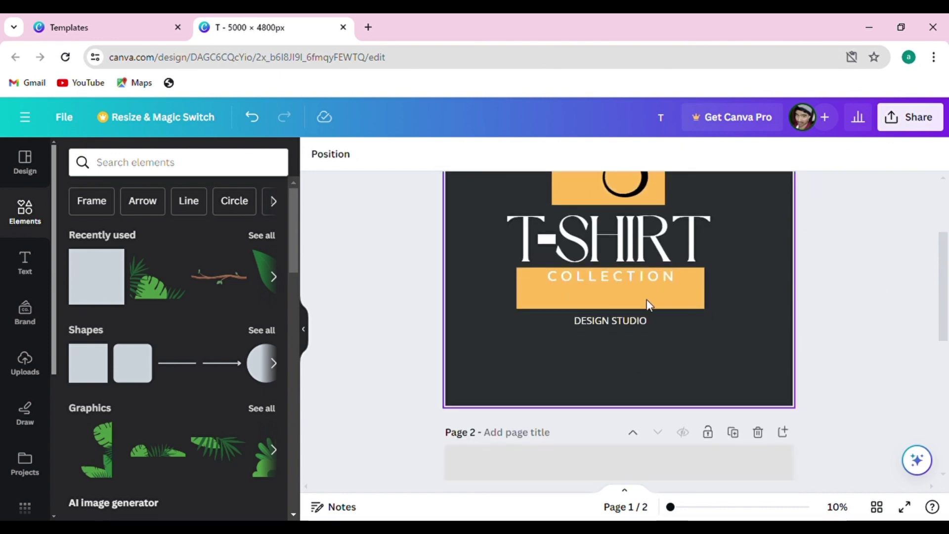
pyautogui.click(610, 298)
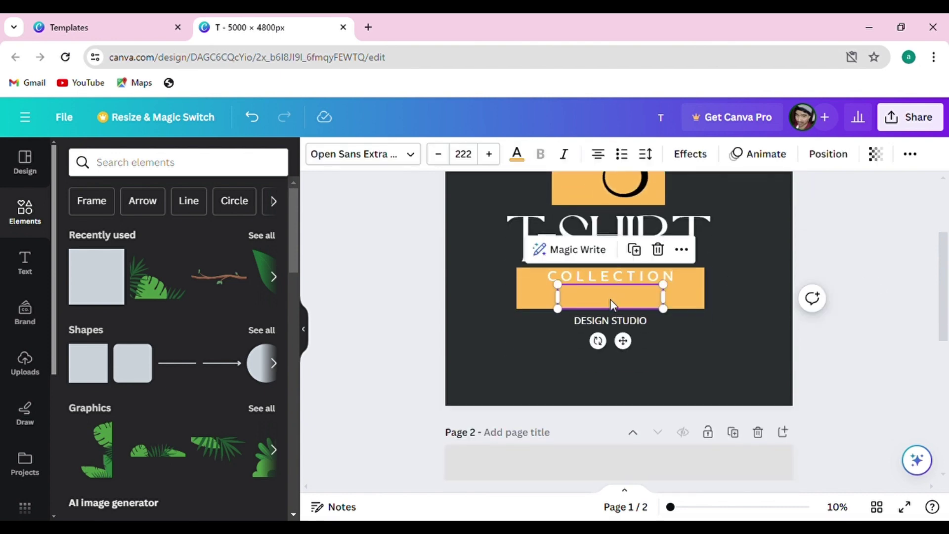
pyautogui.click(517, 154)
pyautogui.click(119, 242)
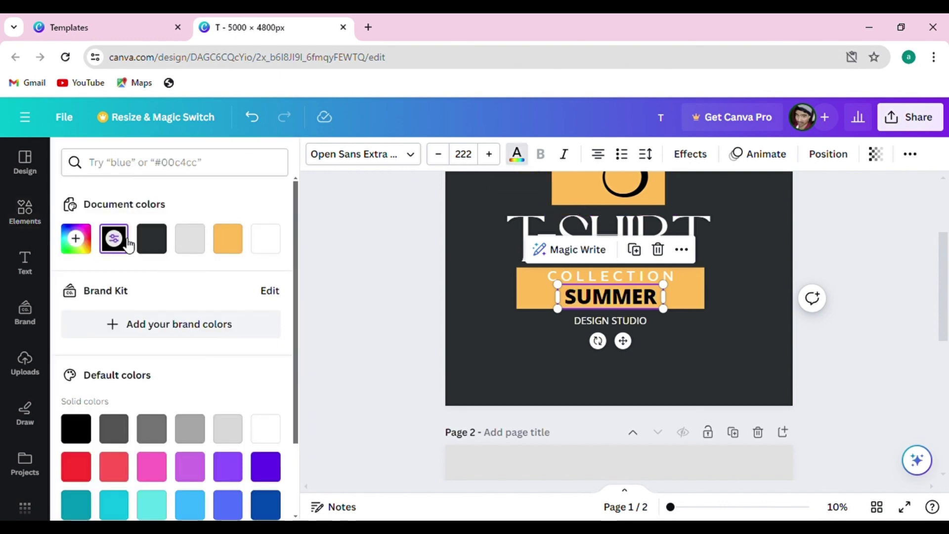
# Select all the monogram, shape and text elements on page 1 together and shift them slightly down and to the right.
pyautogui.press('Escape')
pyautogui.press('Escape')
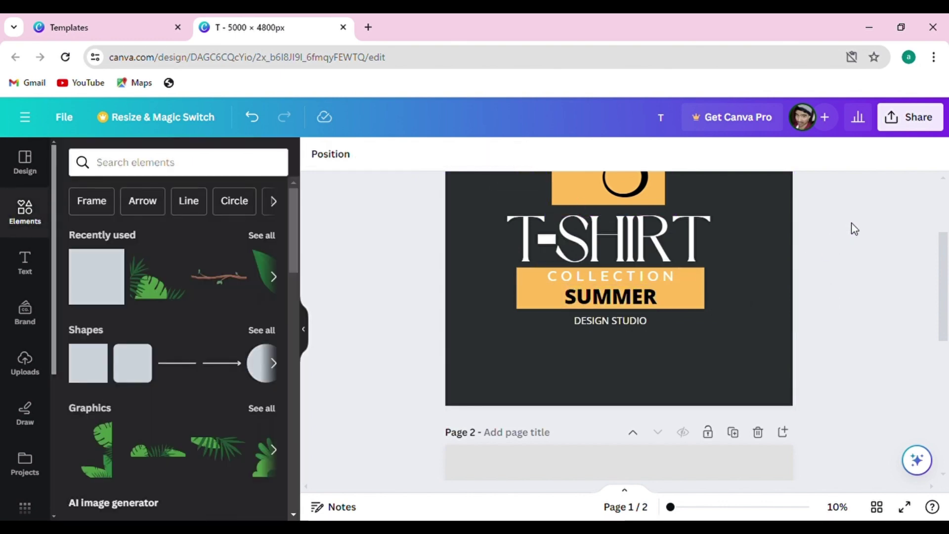
pyautogui.scroll(3, 854, 229)
pyautogui.scroll(-2, 855, 278)
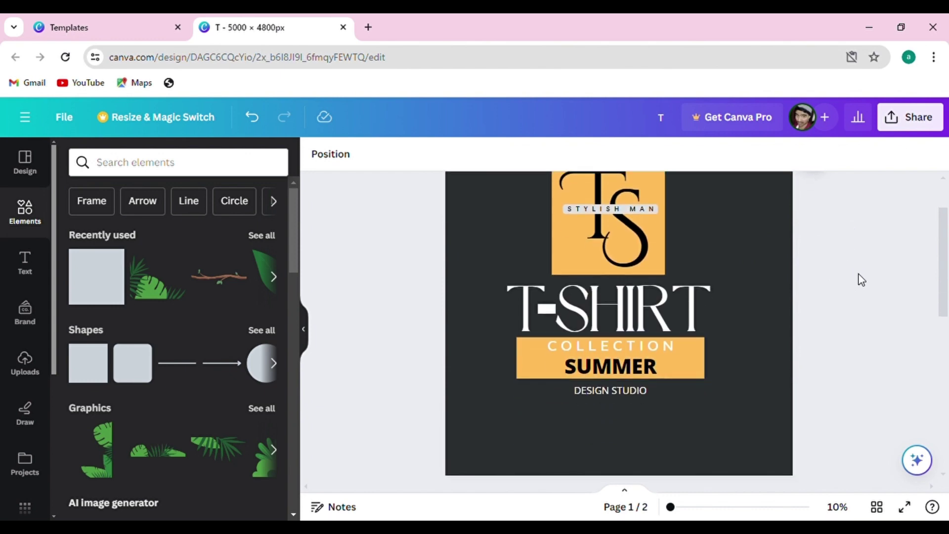
pyautogui.scroll(2, 861, 292)
pyautogui.moveTo(873, 229); pyautogui.dragTo(556, 460)
pyautogui.scroll(-2, 618, 314)
pyautogui.moveTo(619, 313); pyautogui.dragTo(623, 341)
pyautogui.click(841, 302)
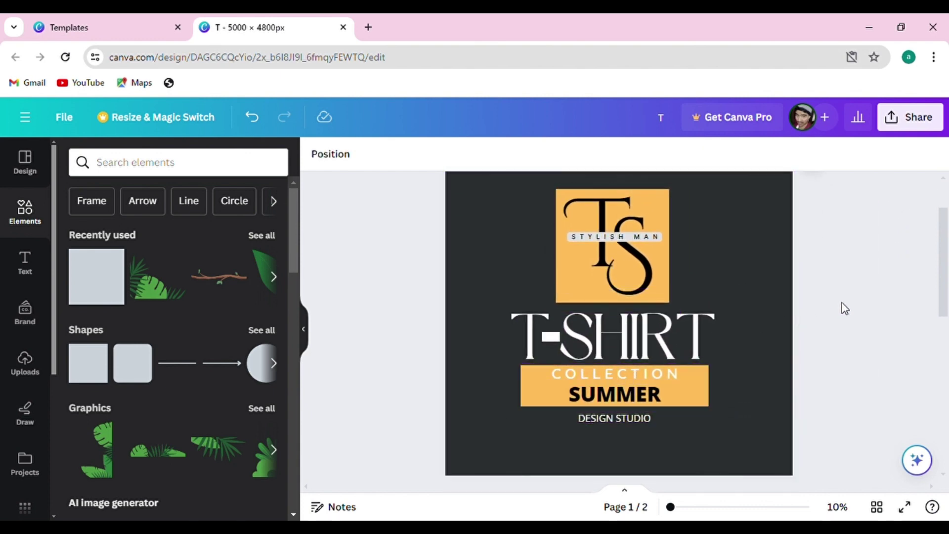
pyautogui.scroll(-2, 841, 302)
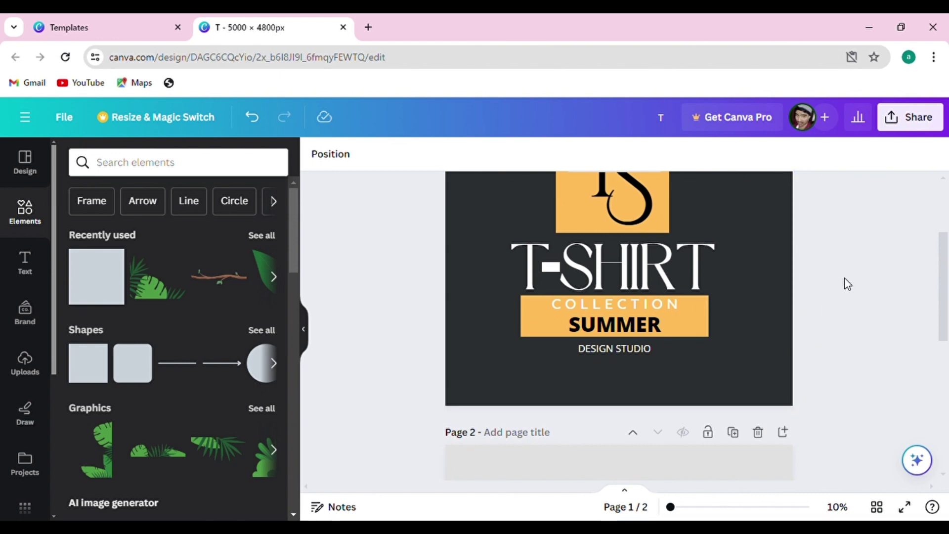
pyautogui.click(618, 306)
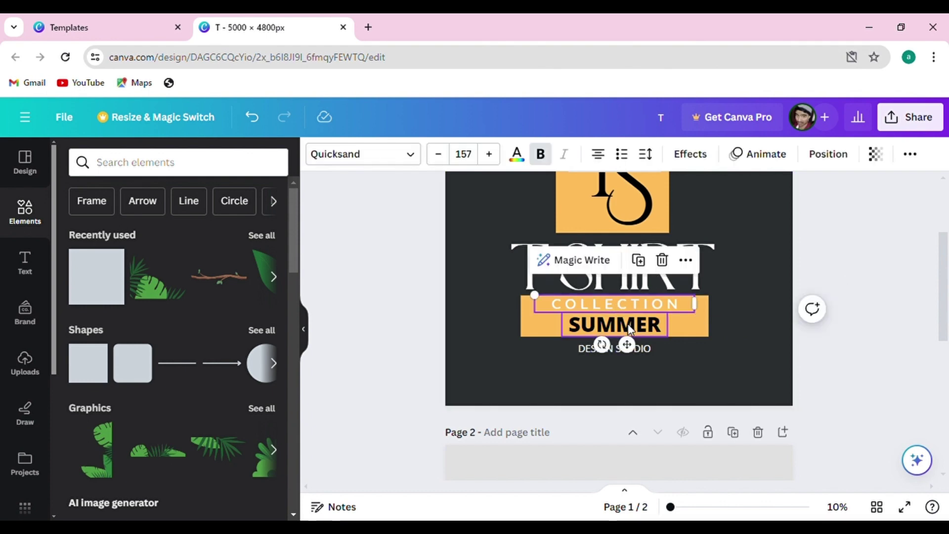
pyautogui.click(622, 327)
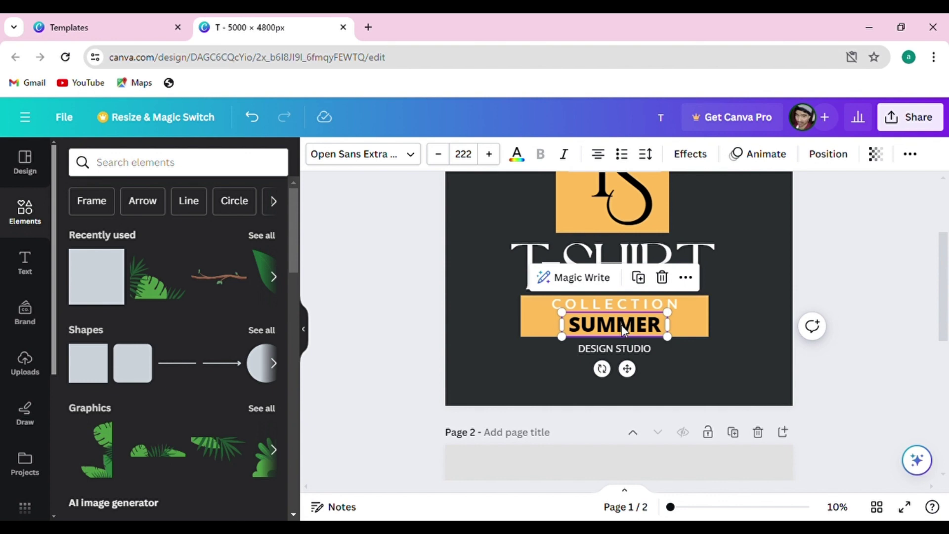
pyautogui.click(864, 289)
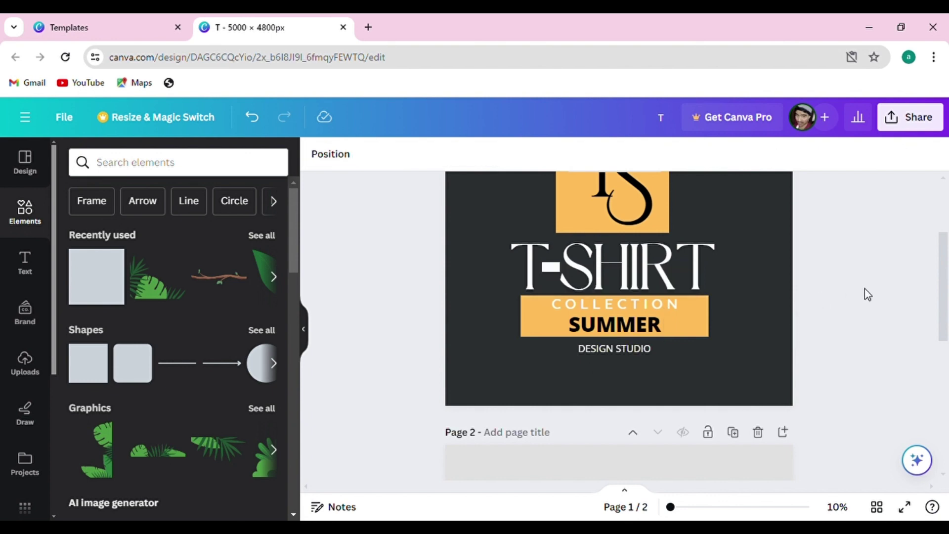
# Replace STUDIO in the small line under the orange bar so that it reads DESIGN LOOK FOR MEN.
pyautogui.doubleClick(623, 350)
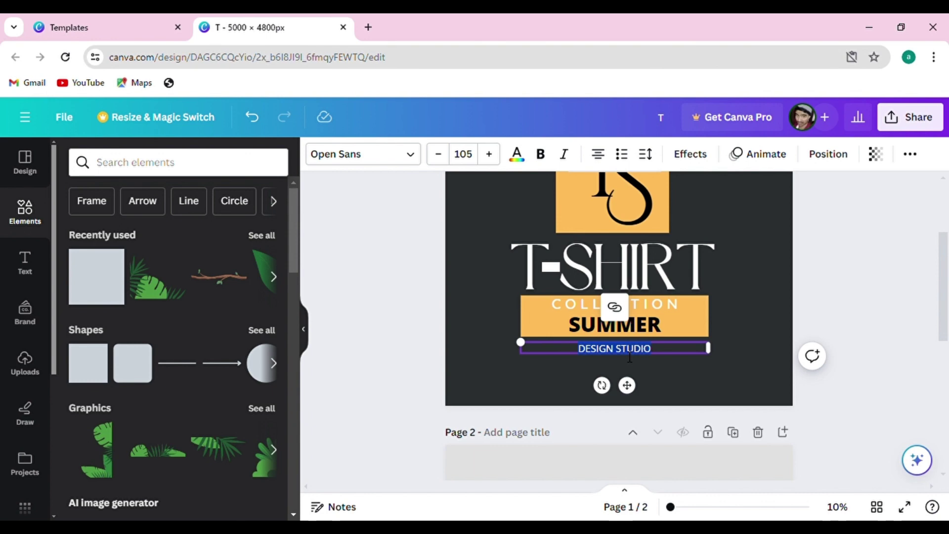
pyautogui.click(629, 357)
pyautogui.moveTo(622, 356); pyautogui.dragTo(690, 356)
pyautogui.press('BackSpace')
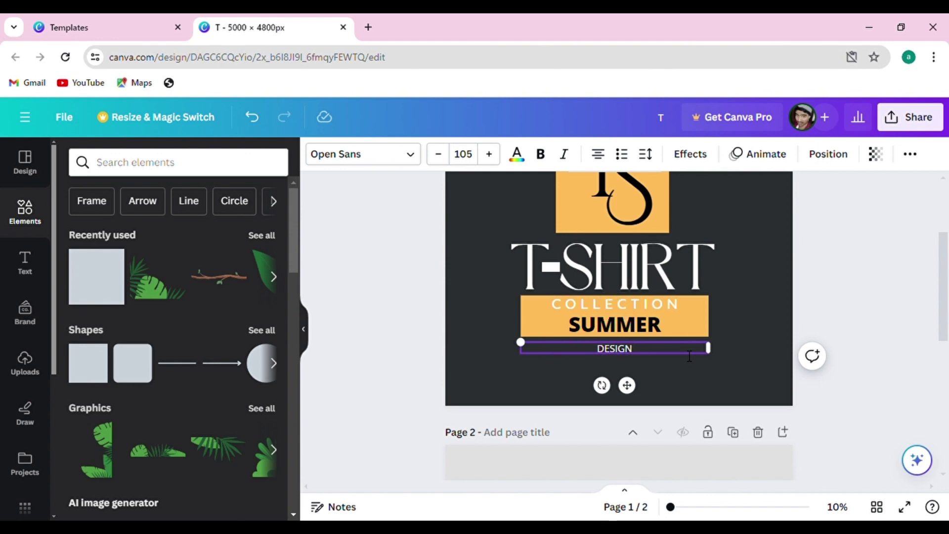
pyautogui.write('LOOK FOR M')
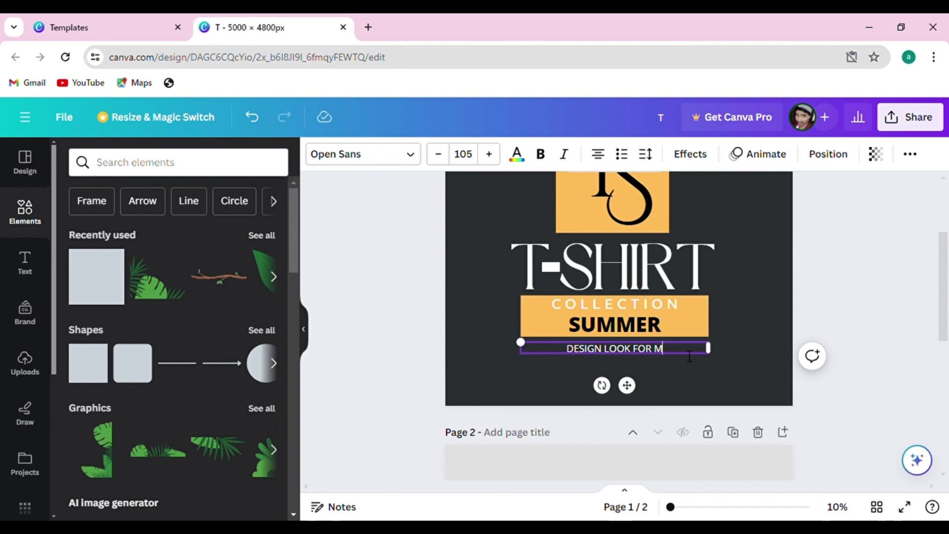
pyautogui.write('EN')
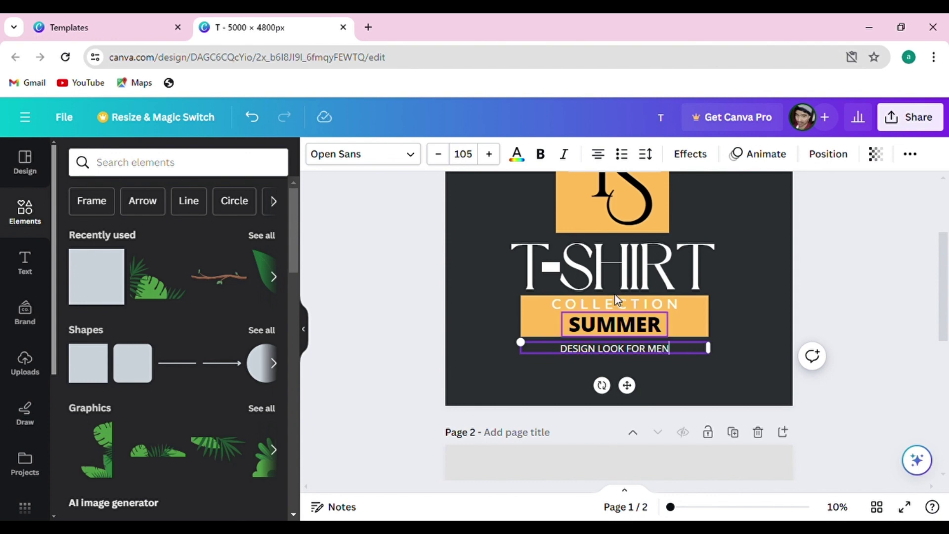
pyautogui.click(398, 286)
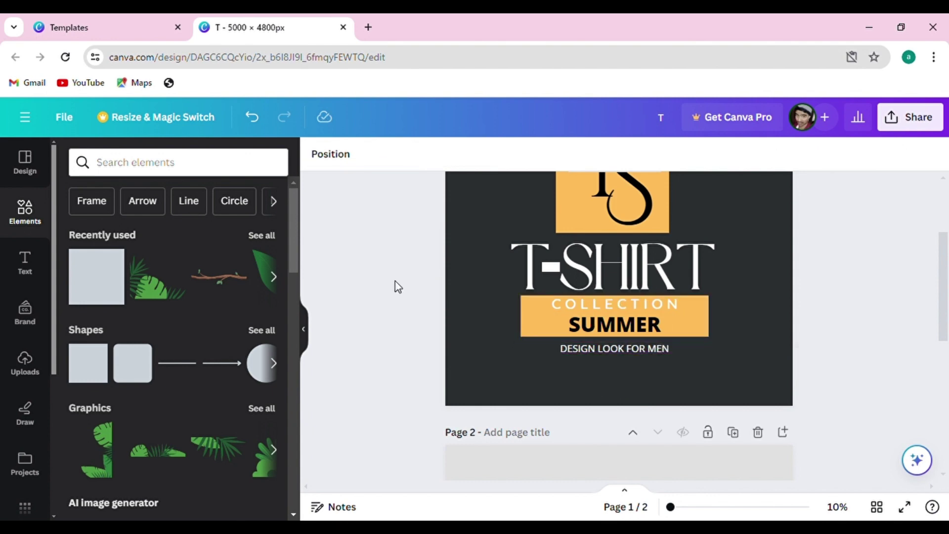
# Narrow the DESIGN LOOK FOR MEN text box to about 1,765 px so it fits closely around the words.
pyautogui.click(648, 348)
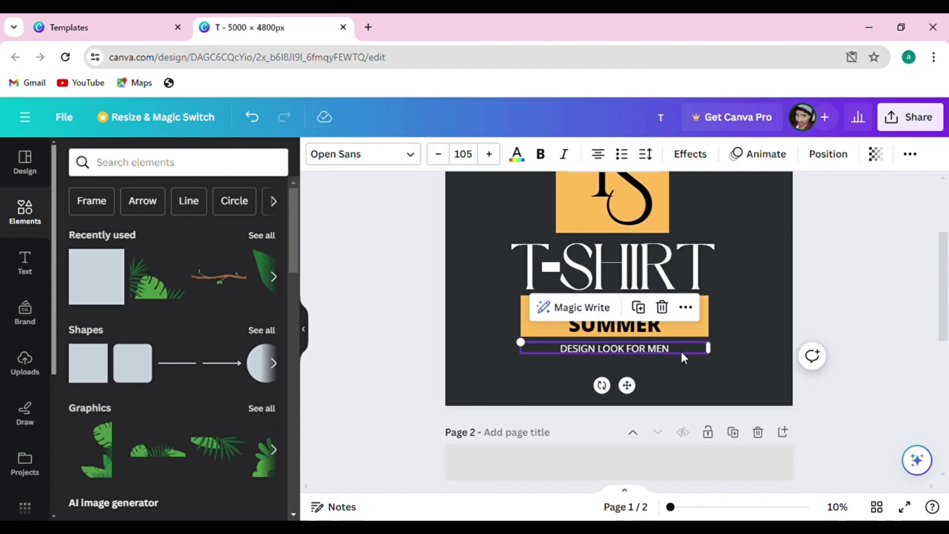
pyautogui.moveTo(715, 355); pyautogui.dragTo(681, 351)
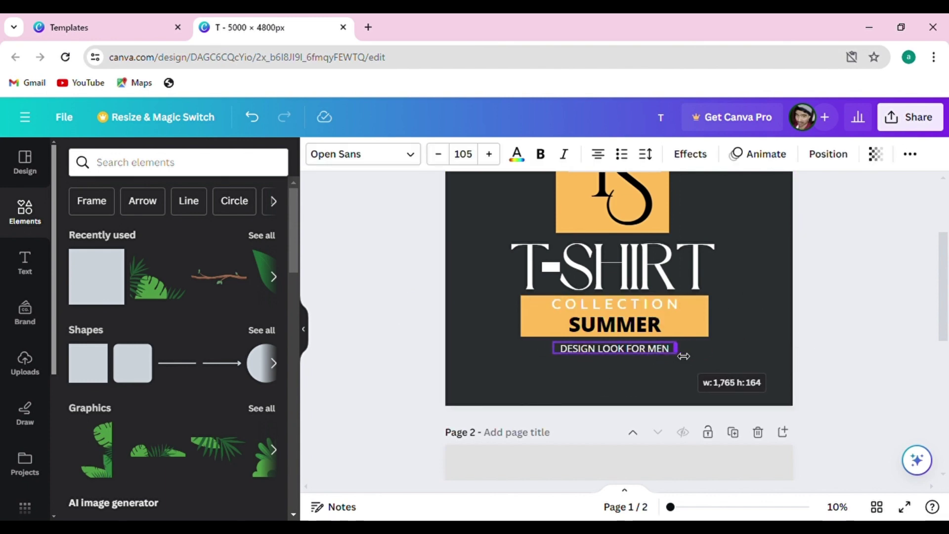
pyautogui.click(846, 284)
pyautogui.scroll(2, 819, 293)
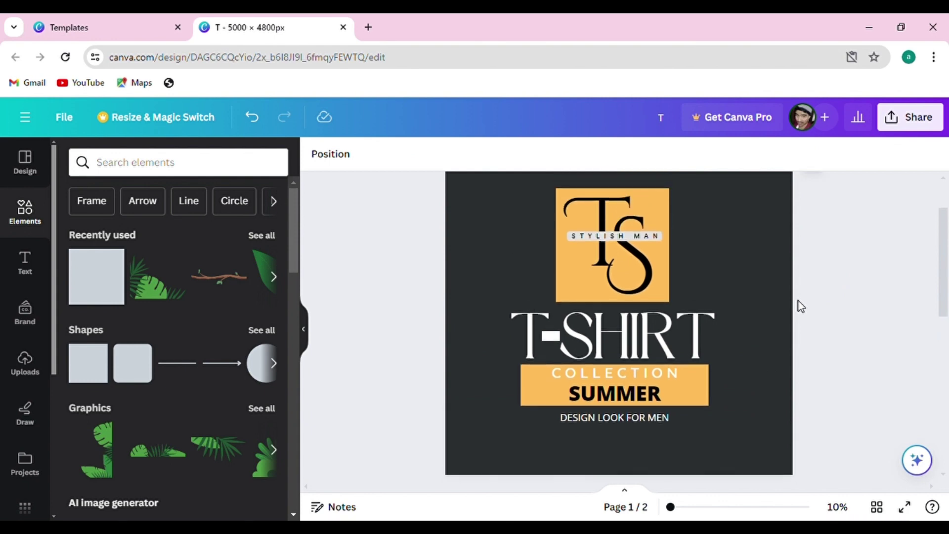
# Try shortening the orange bar behind COLLECTION and SUMMER from its right end, and undo the resize.
pyautogui.click(703, 399)
pyautogui.moveTo(720, 403); pyautogui.dragTo(579, 397)
pyautogui.click(883, 322)
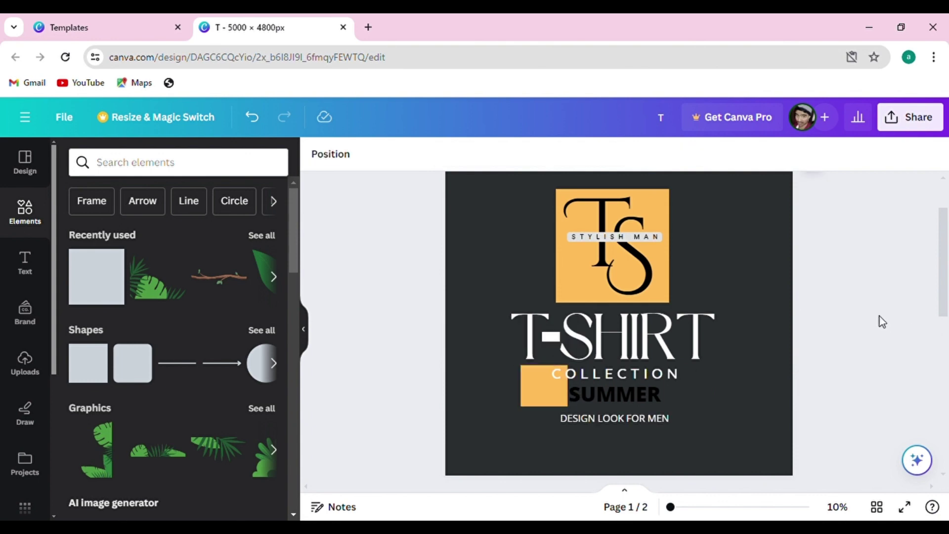
pyautogui.hotkey('ctrl', 'z')
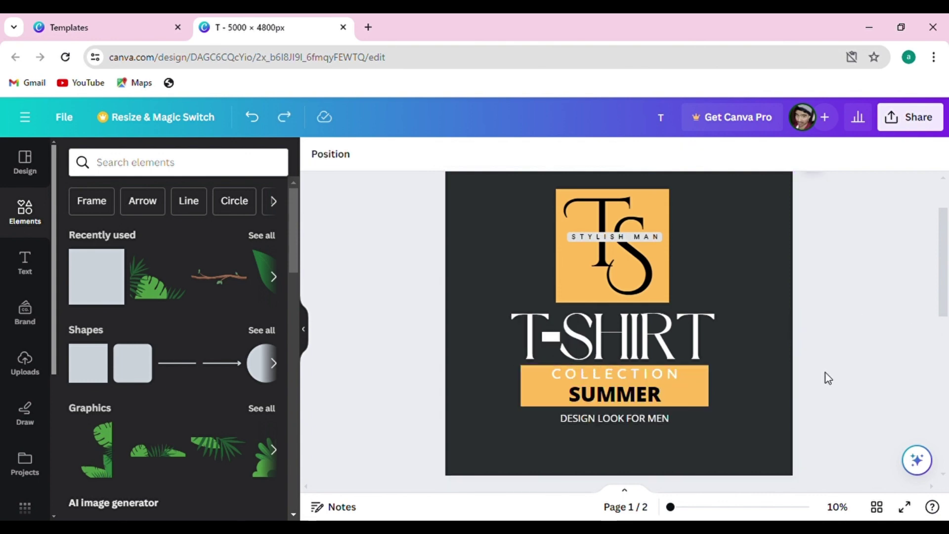
pyautogui.scroll(1, 854, 349)
pyautogui.scroll(-2, 854, 348)
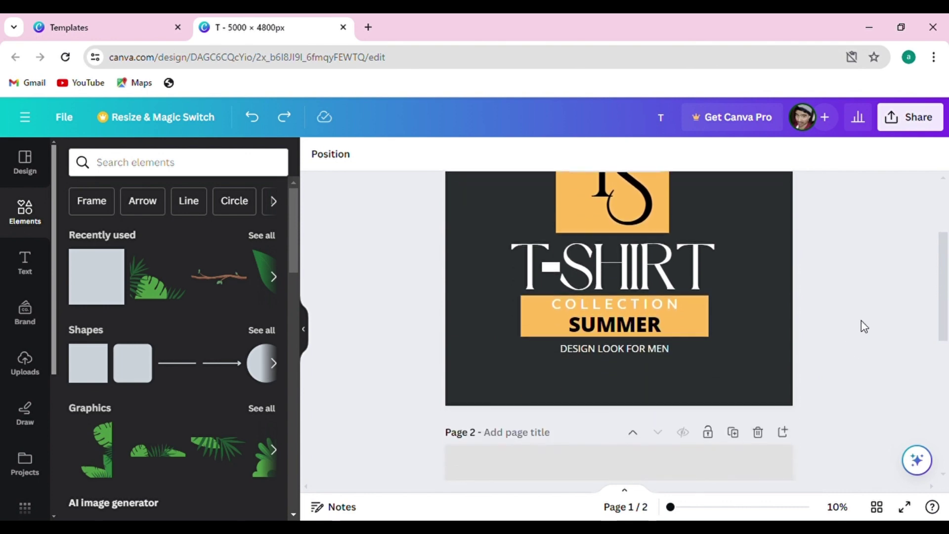
pyautogui.scroll(1, 858, 329)
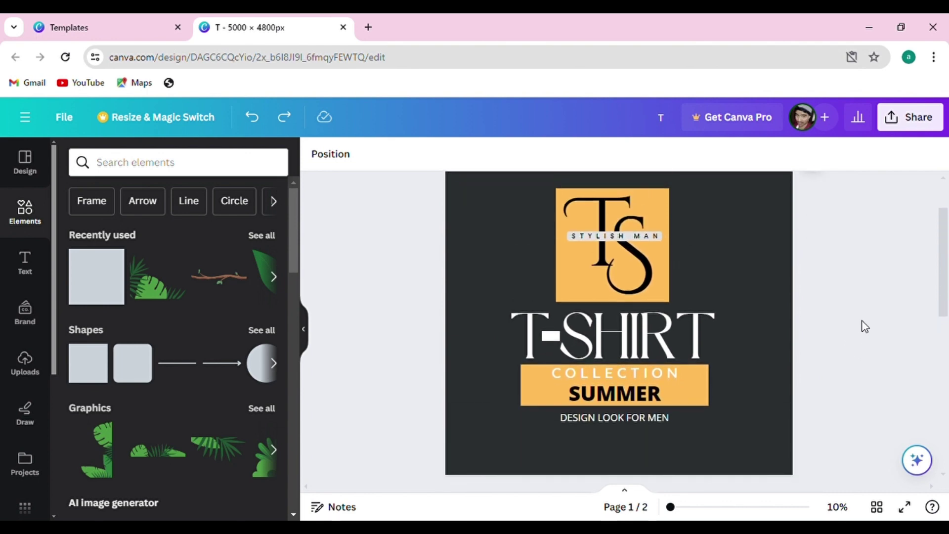
# Search the elements library for "t shirt" and show all the photo results.
pyautogui.click(214, 164)
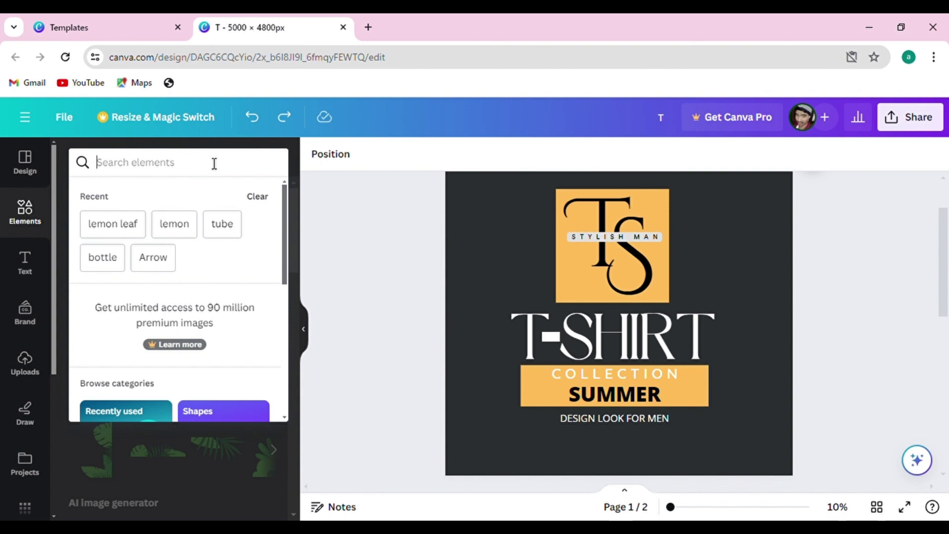
pyautogui.write('s')
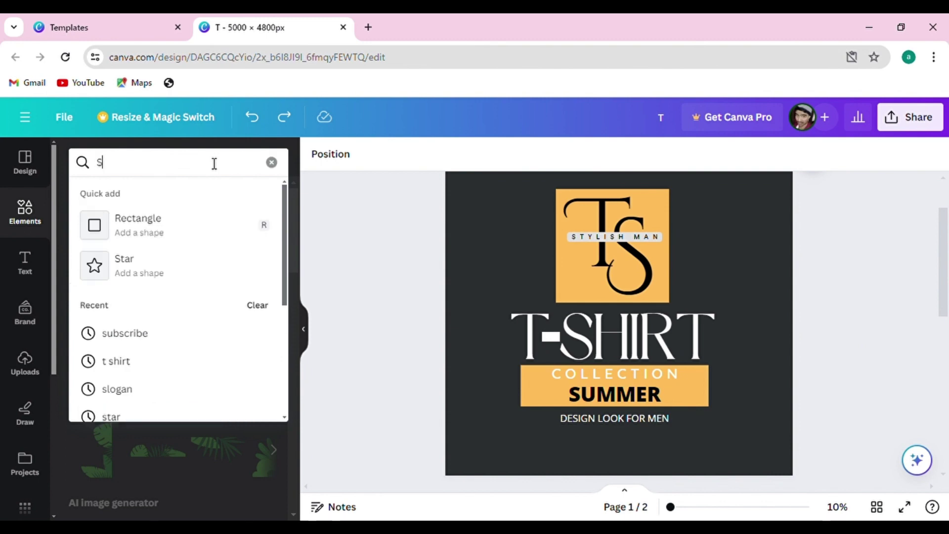
pyautogui.write('H')
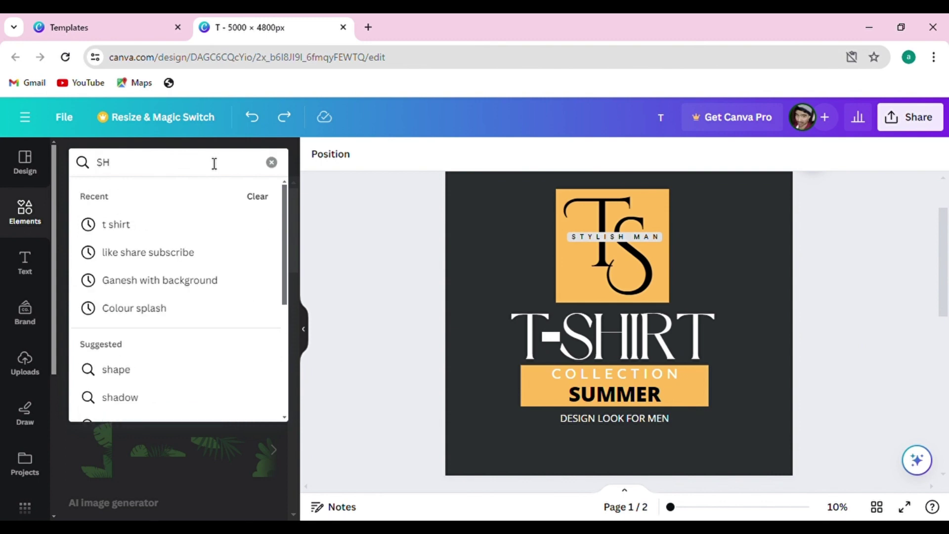
pyautogui.write('IR')
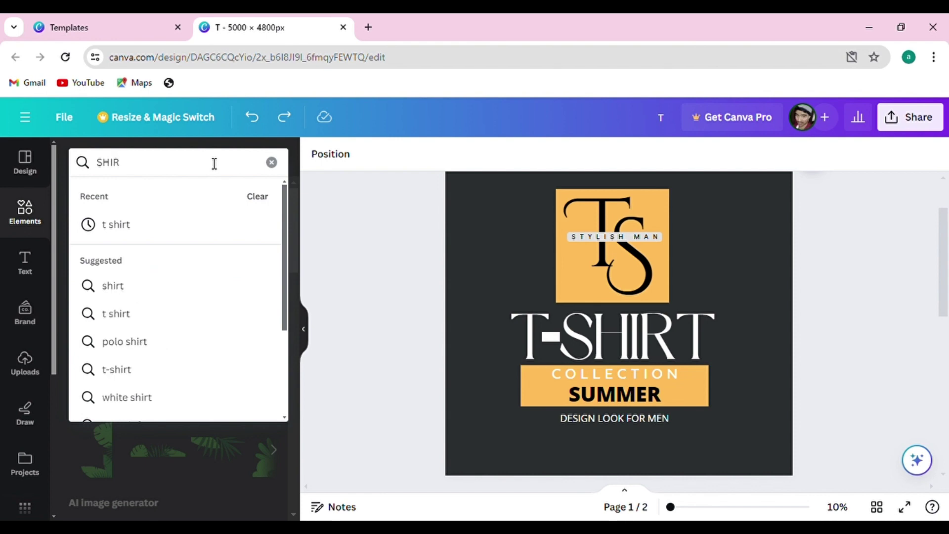
pyautogui.click(151, 321)
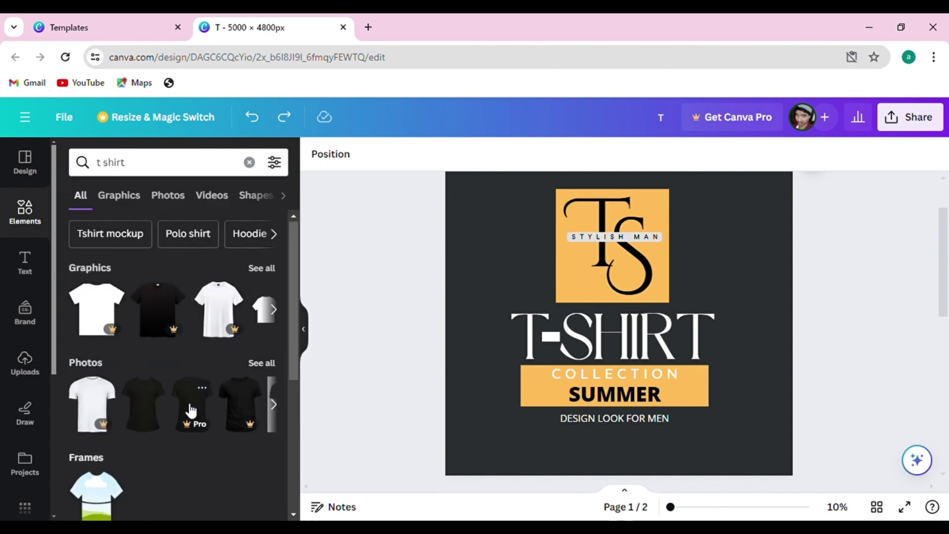
pyautogui.scroll(-3, 196, 402)
pyautogui.scroll(-2, 197, 402)
pyautogui.scroll(5, 197, 402)
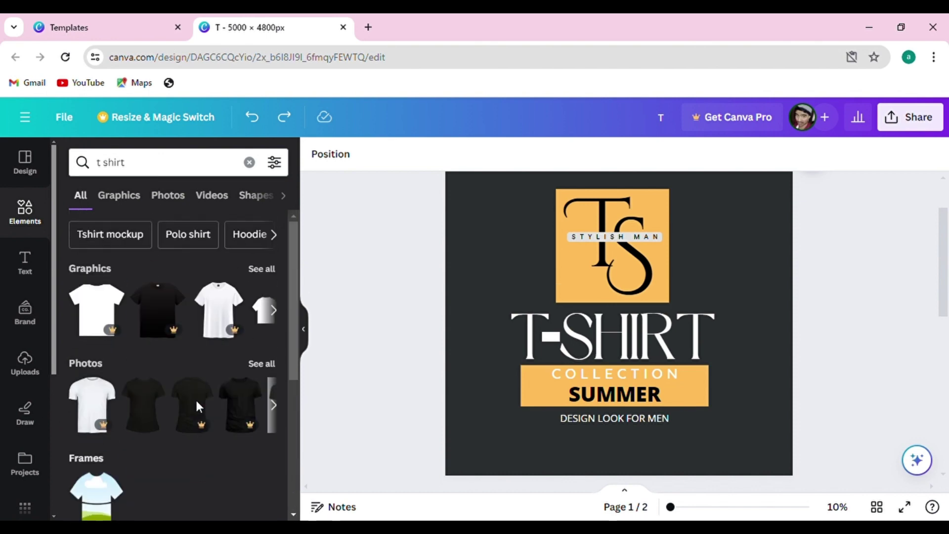
pyautogui.click(262, 363)
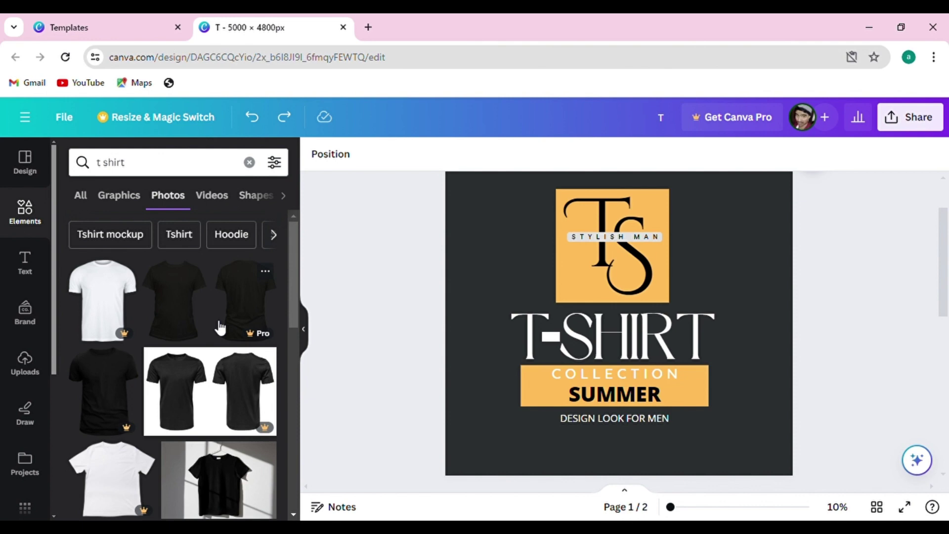
# Look through the "t shirt" photo results for a T-shirt photo that suits the typography design.
pyautogui.scroll(-3, 230, 336)
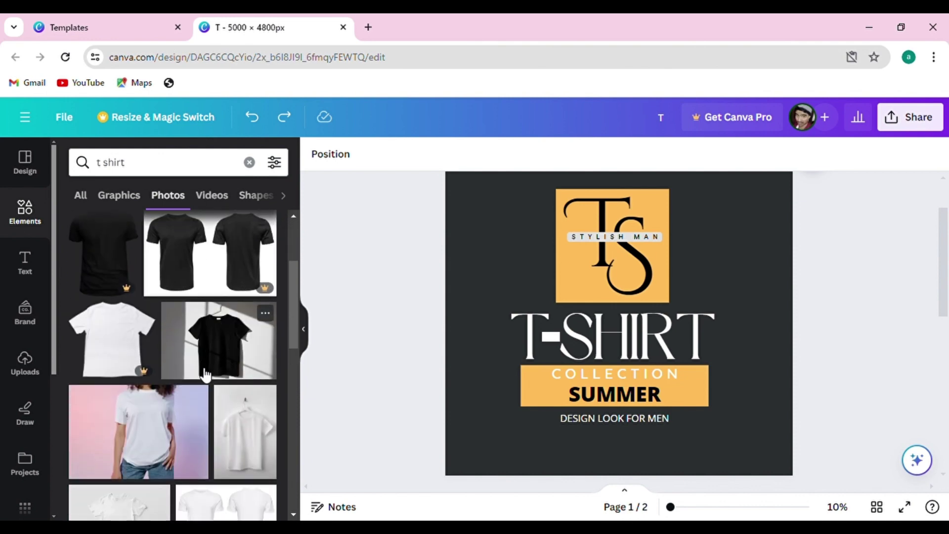
pyautogui.scroll(-3, 202, 371)
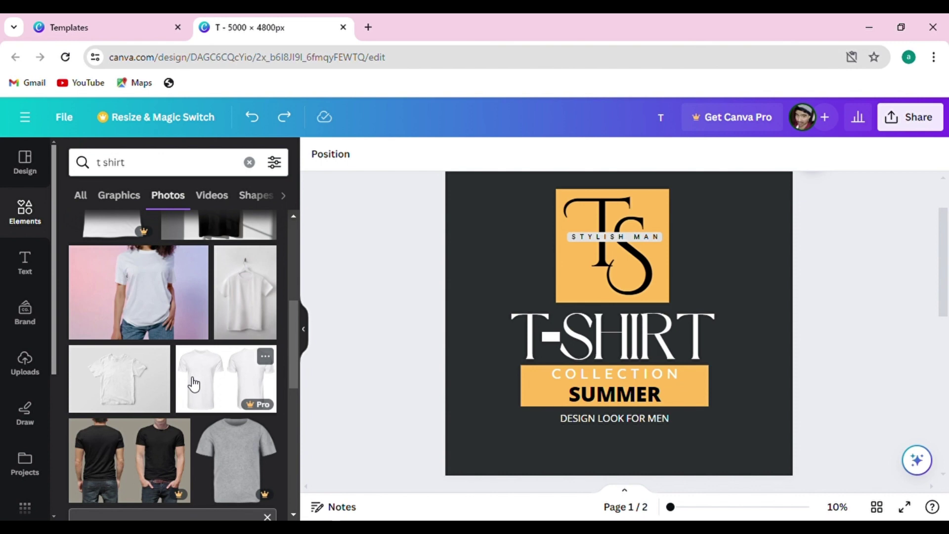
pyautogui.scroll(-5, 192, 383)
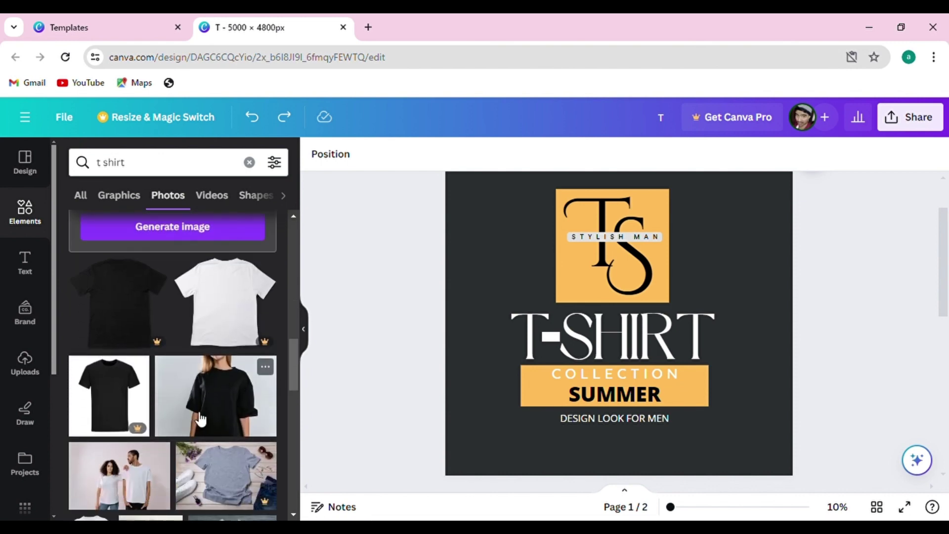
pyautogui.scroll(-5, 205, 418)
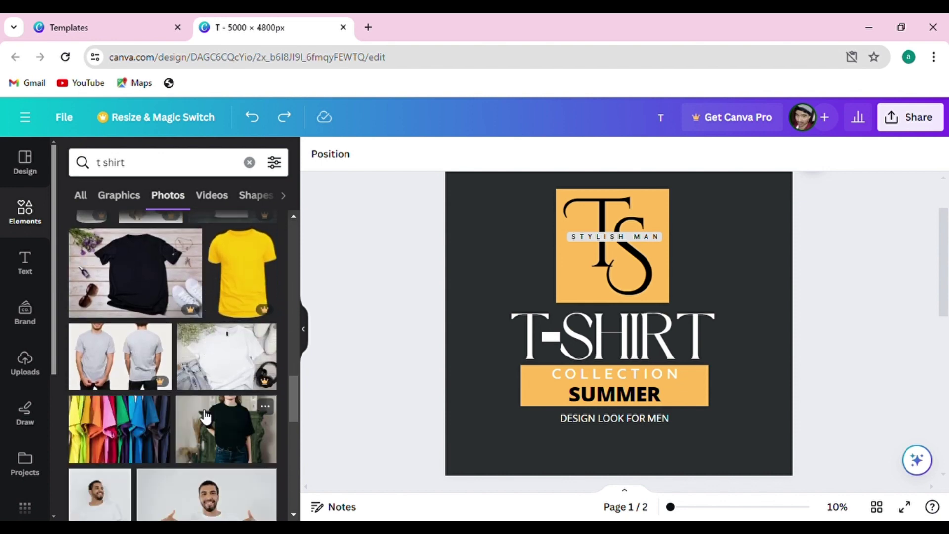
pyautogui.scroll(-7, 204, 418)
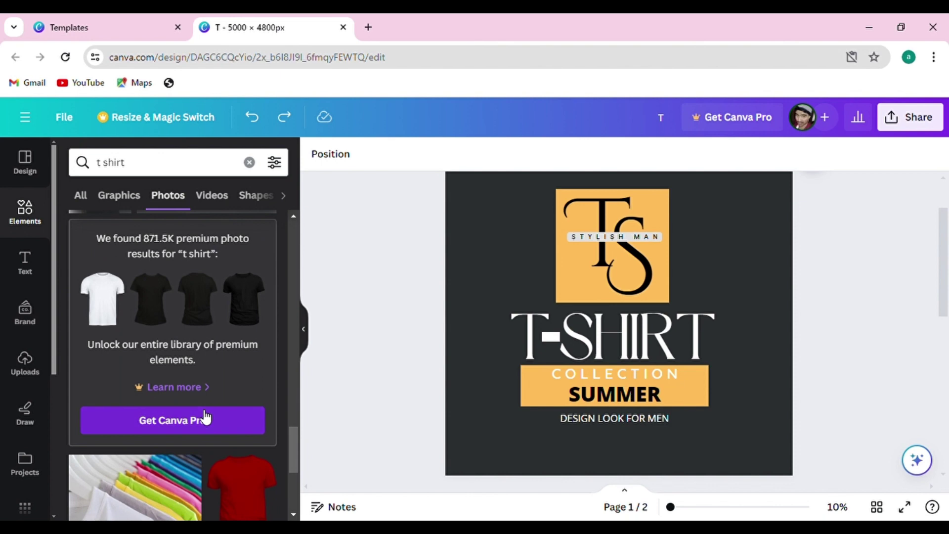
pyautogui.scroll(-4, 206, 418)
pyautogui.scroll(-3, 205, 418)
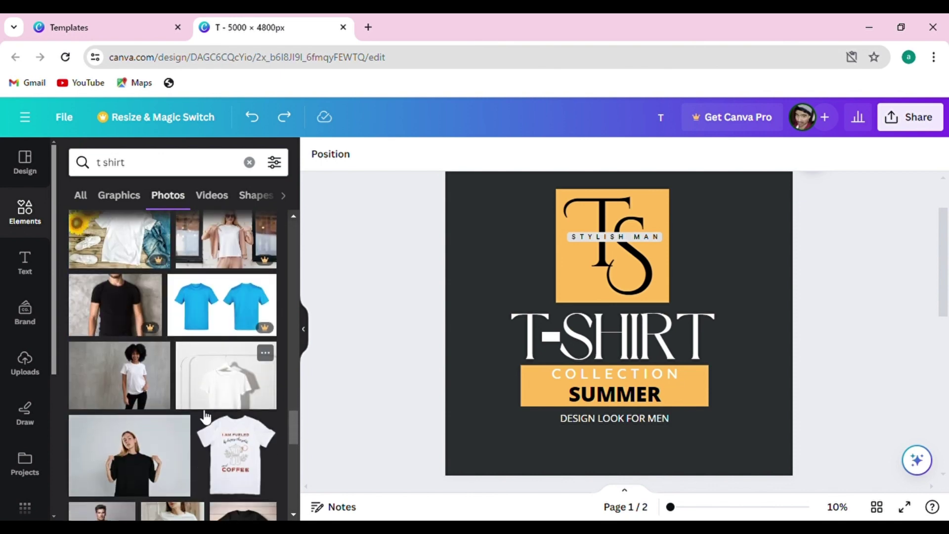
pyautogui.scroll(-3, 205, 417)
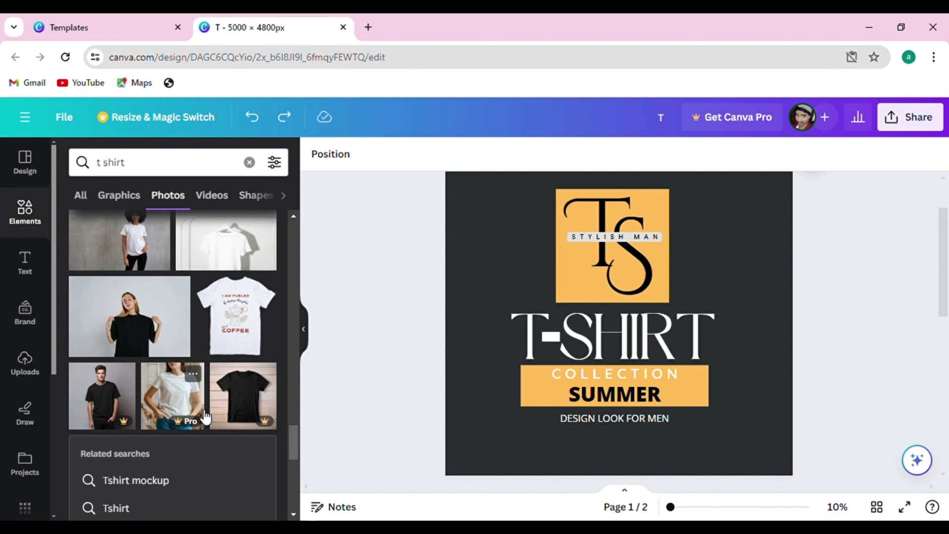
pyautogui.scroll(1, 206, 418)
pyautogui.scroll(-3, 206, 418)
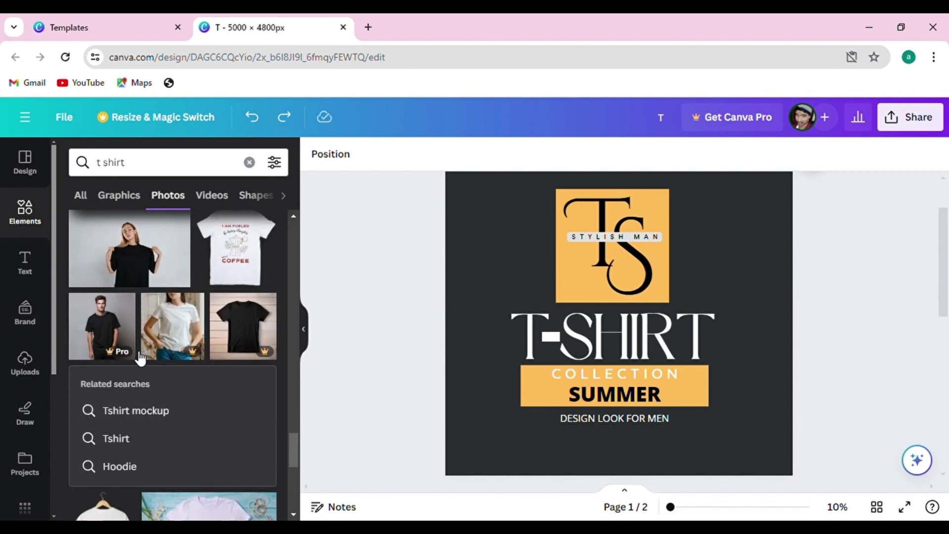
pyautogui.scroll(3, 148, 365)
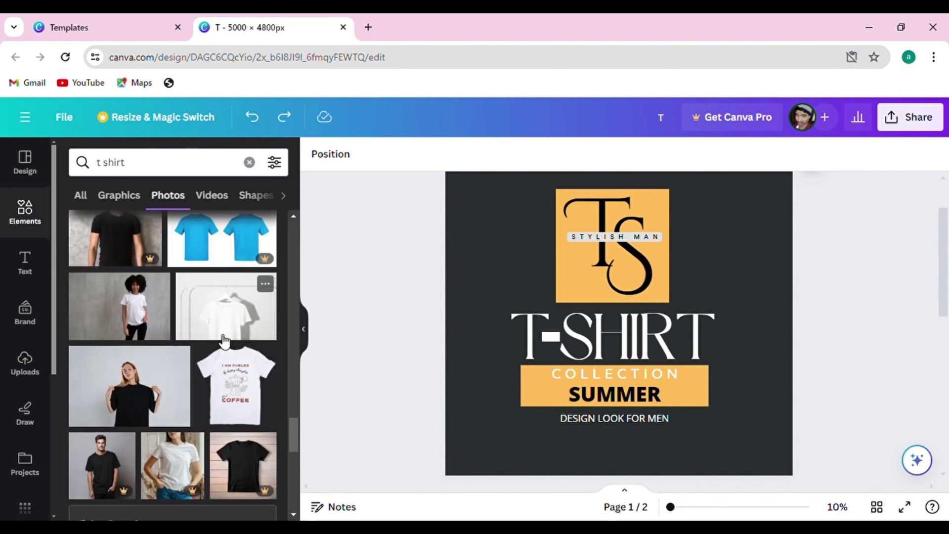
pyautogui.scroll(5, 224, 340)
pyautogui.scroll(2, 221, 334)
pyautogui.scroll(-8, 218, 334)
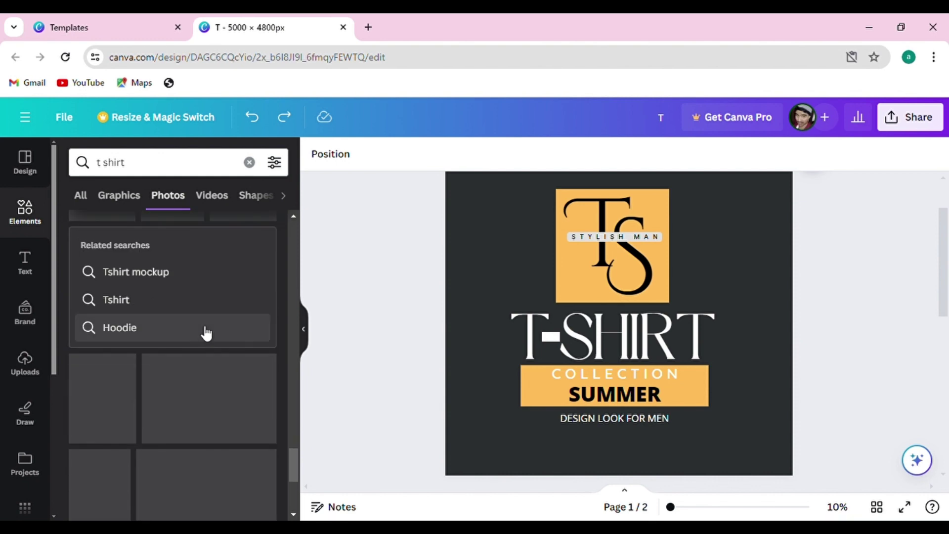
pyautogui.scroll(-3, 188, 307)
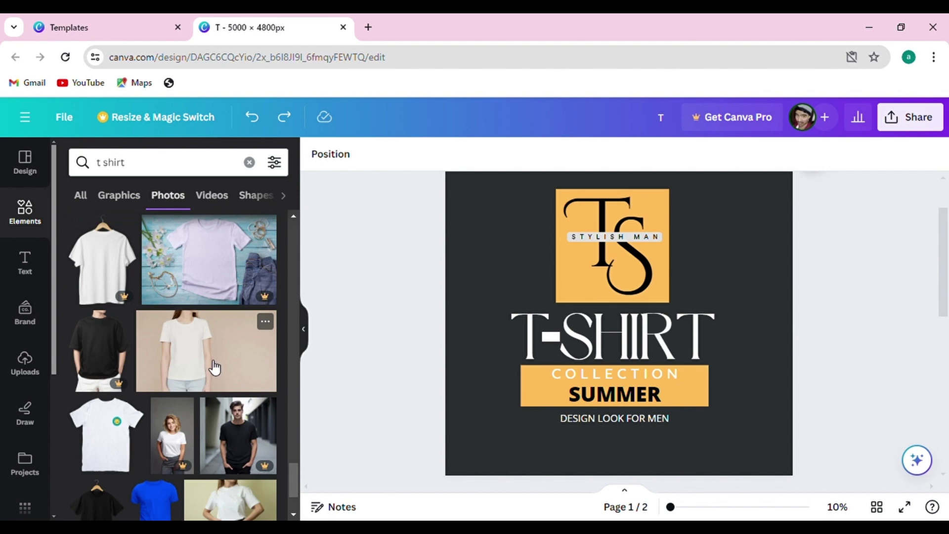
pyautogui.scroll(-3, 126, 359)
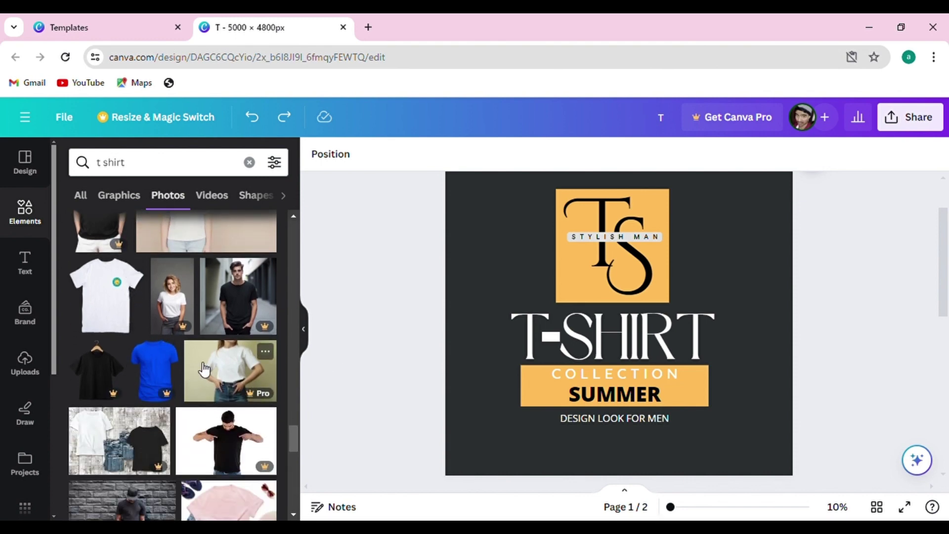
pyautogui.scroll(-3, 198, 371)
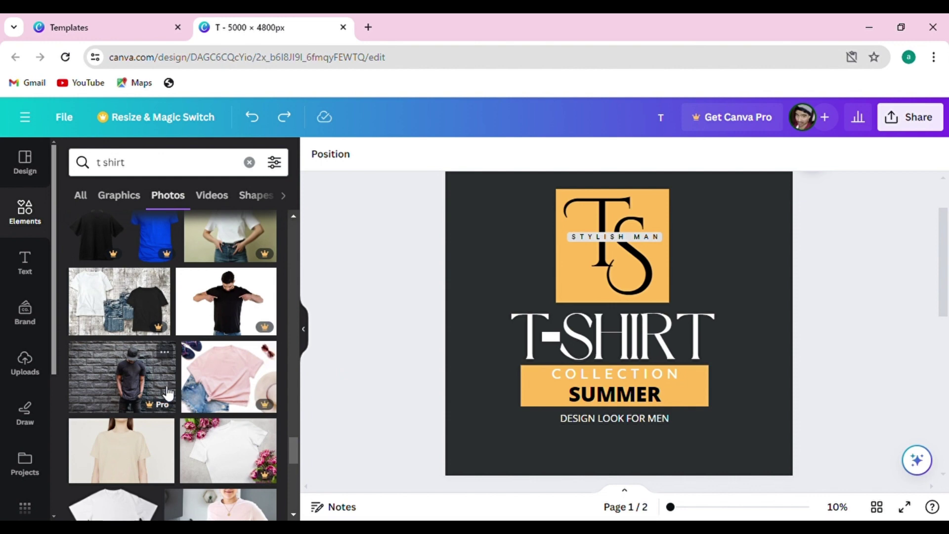
pyautogui.scroll(-3, 175, 390)
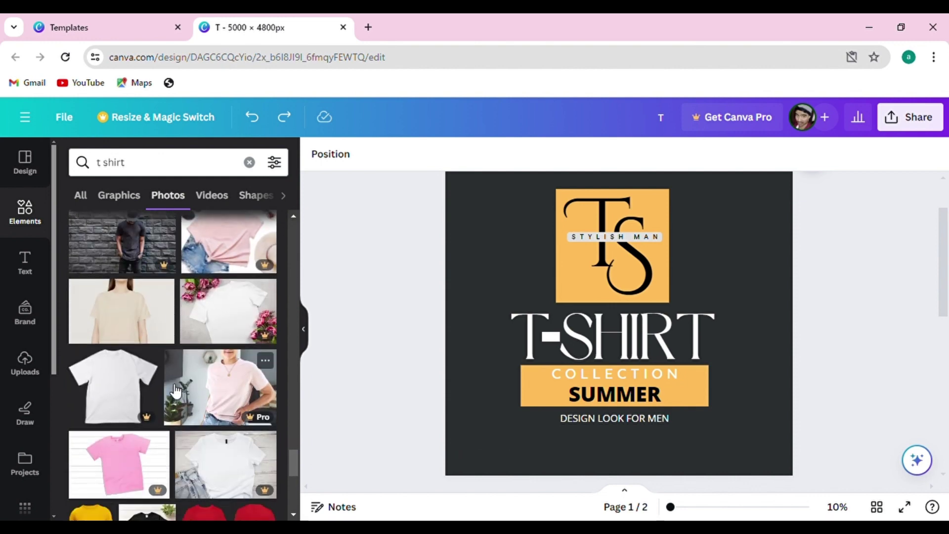
pyautogui.scroll(-3, 176, 391)
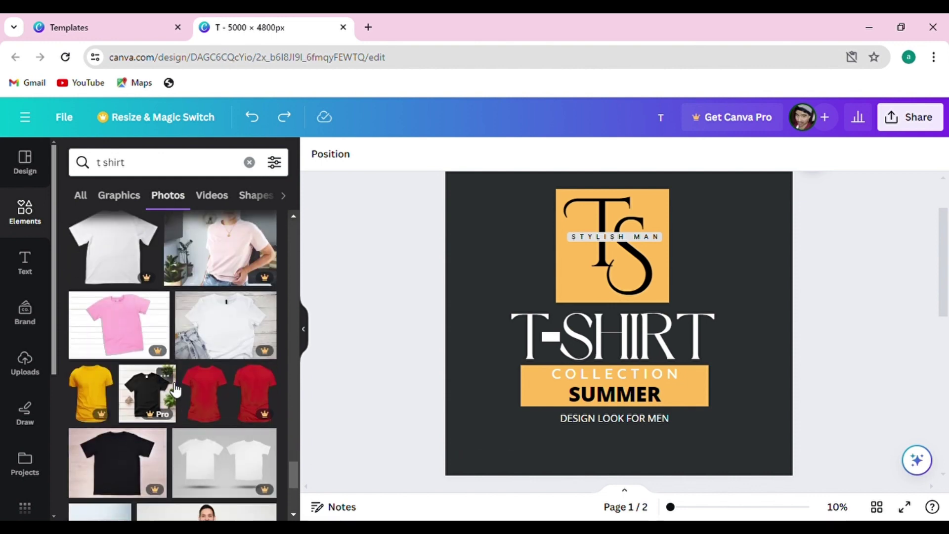
pyautogui.scroll(-2, 176, 391)
pyautogui.scroll(-2, 178, 386)
pyautogui.scroll(-2, 178, 385)
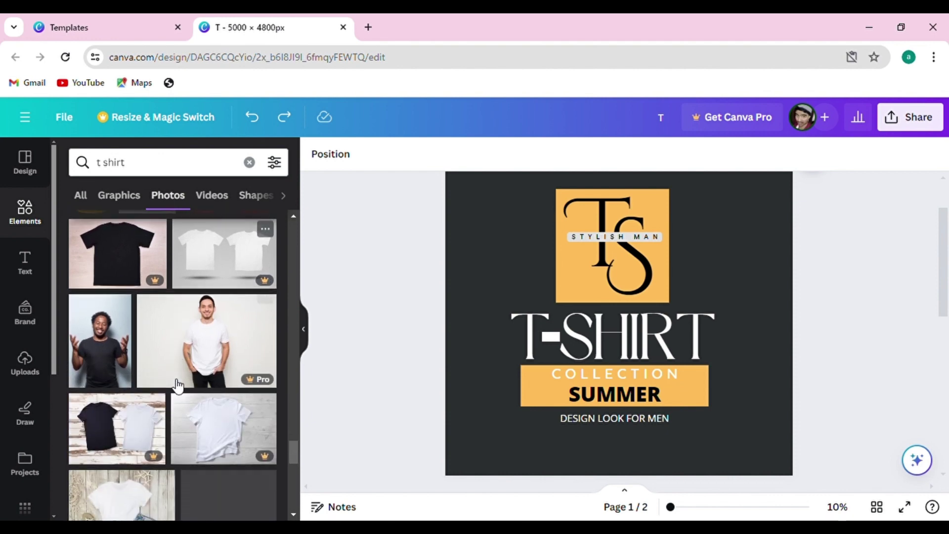
pyautogui.scroll(-4, 178, 386)
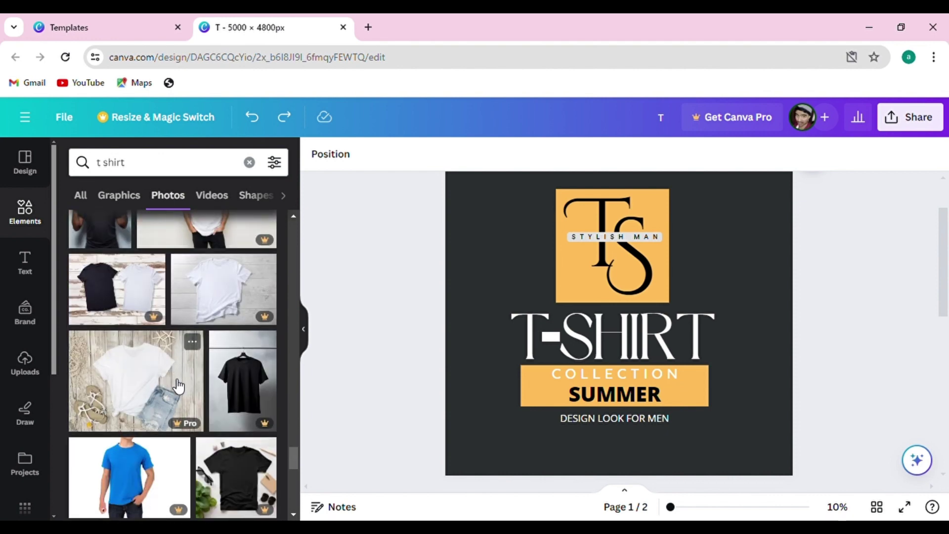
pyautogui.scroll(-6, 178, 385)
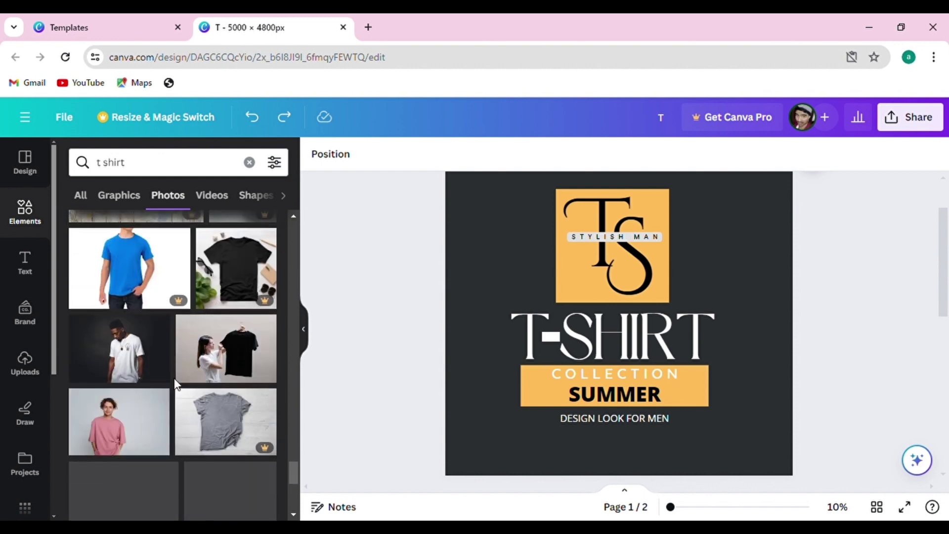
pyautogui.scroll(-8, 178, 385)
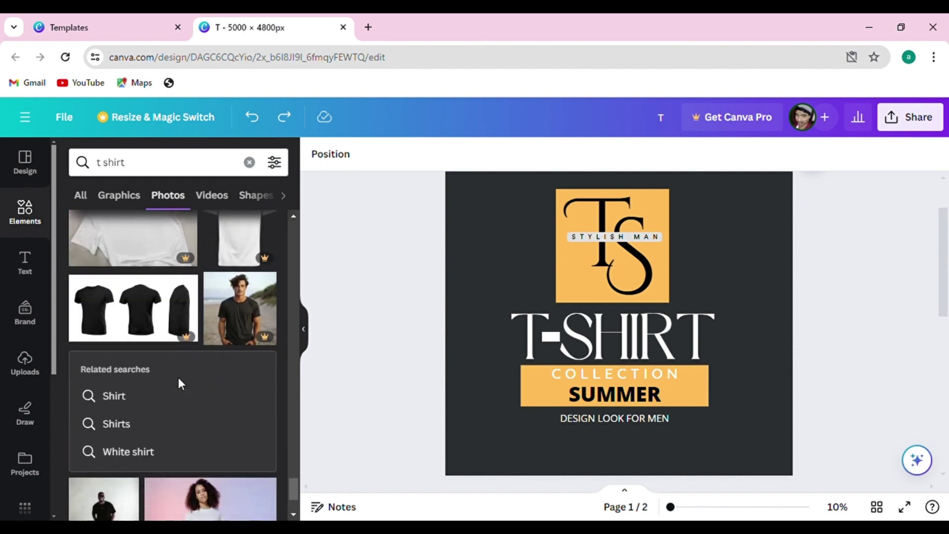